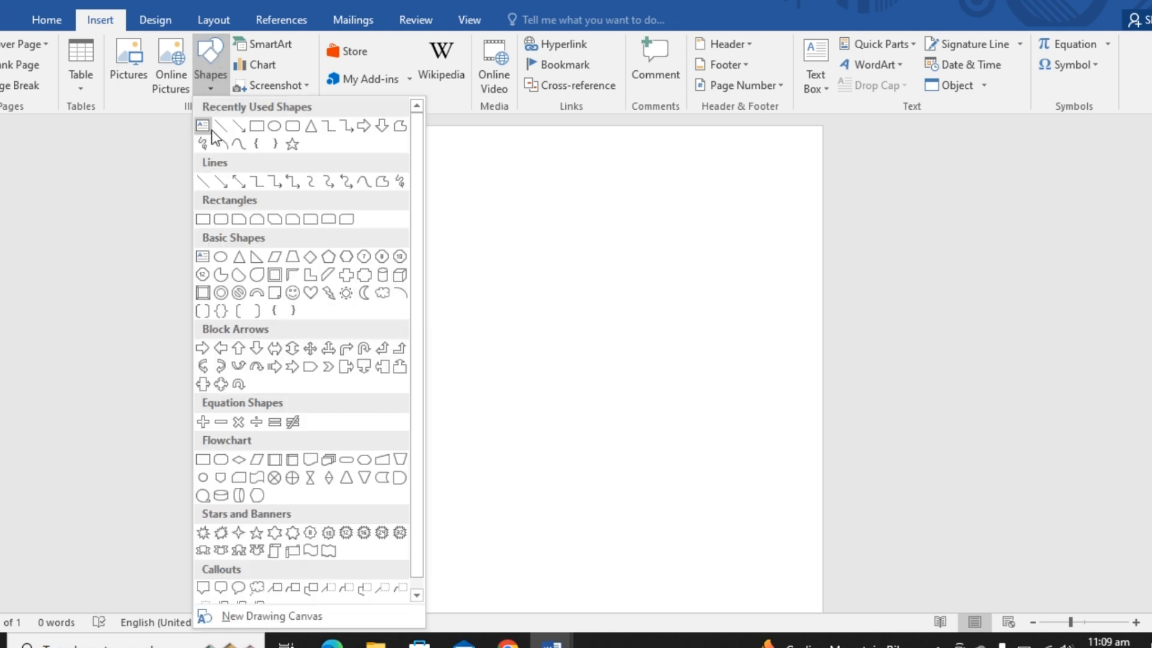
- Draw a rectangle about 5.12 cm high and 21.53 cm wide across the page top and fill it with the darkest blue theme shade
click(254, 131)
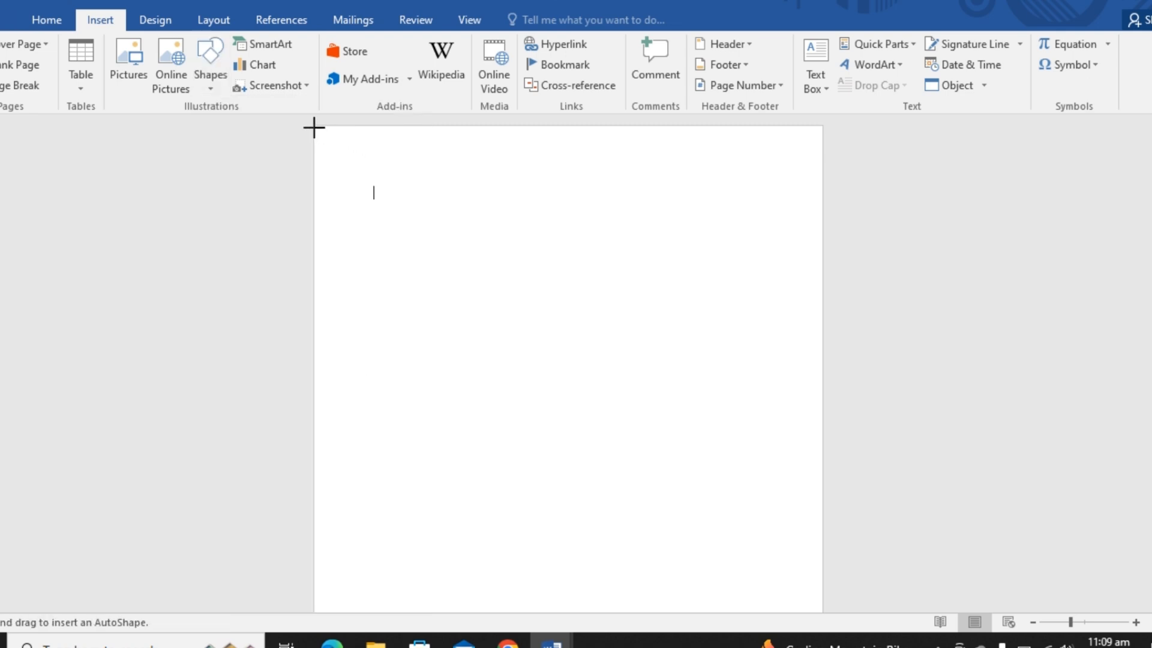
mouse_move(314, 126)
mouse_down()
mouse_move(344, 121)
mouse_move(599, 254)
mouse_up()
mouse_move(847, 264)
mouse_down()
mouse_move(810, 242)
mouse_move(821, 247)
mouse_up()
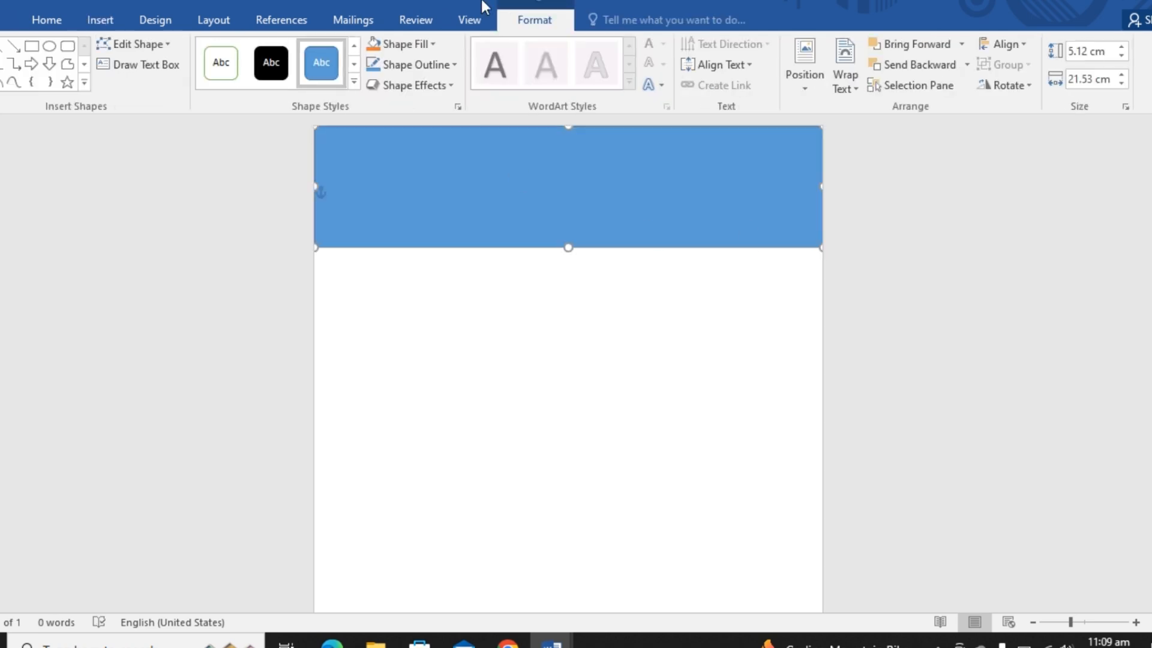
click(431, 45)
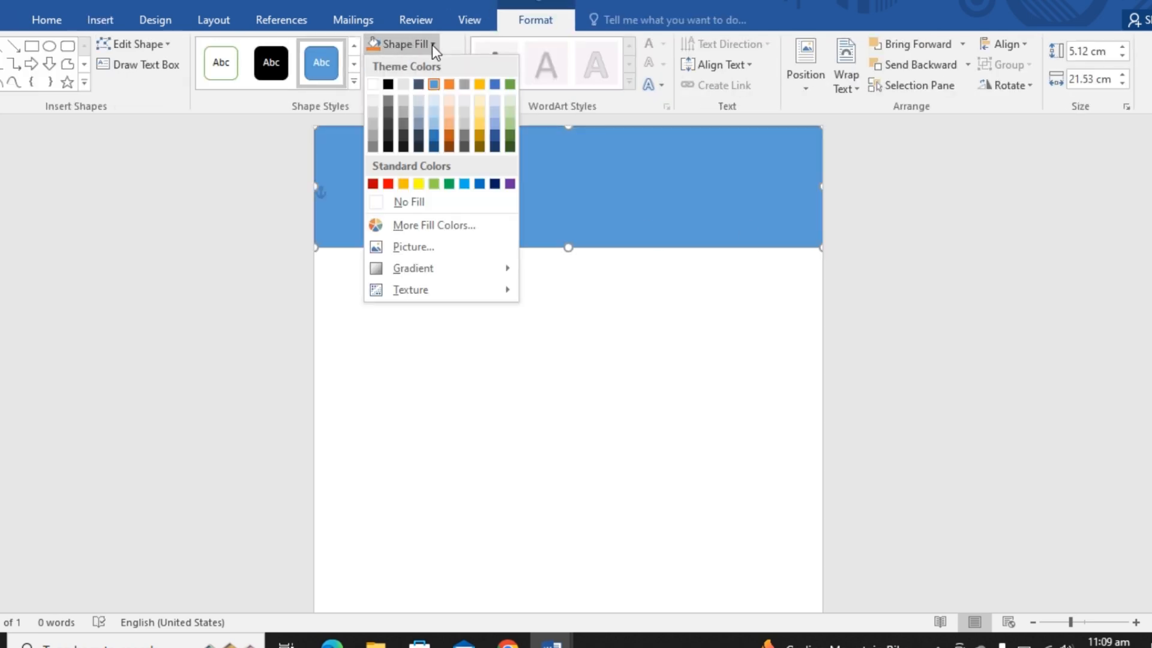
click(434, 146)
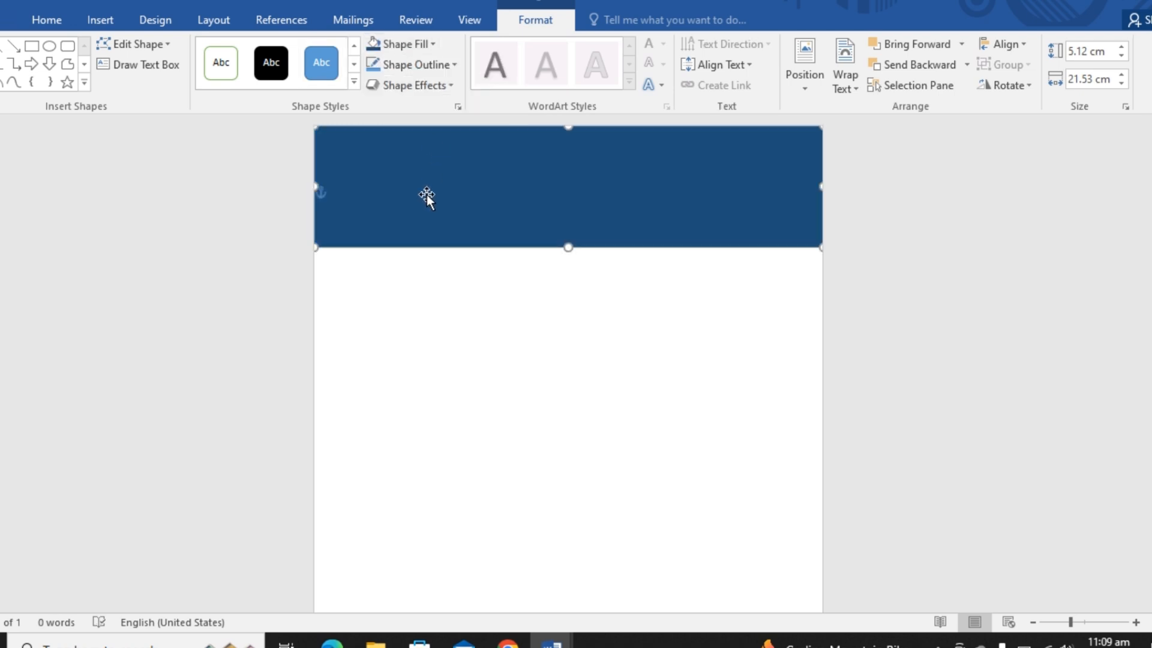
click(403, 283)
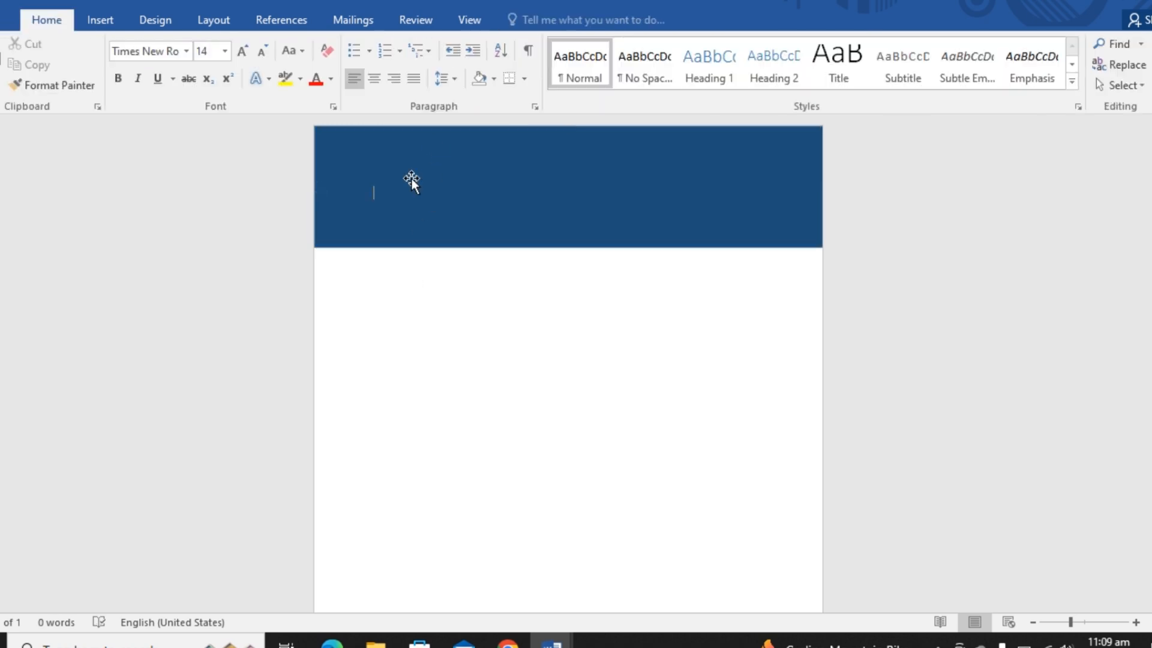
- Draw a second rectangle about 2.61 cm high and 11.34 cm wide and centre it inside the dark blue banner
click(114, 18)
click(202, 67)
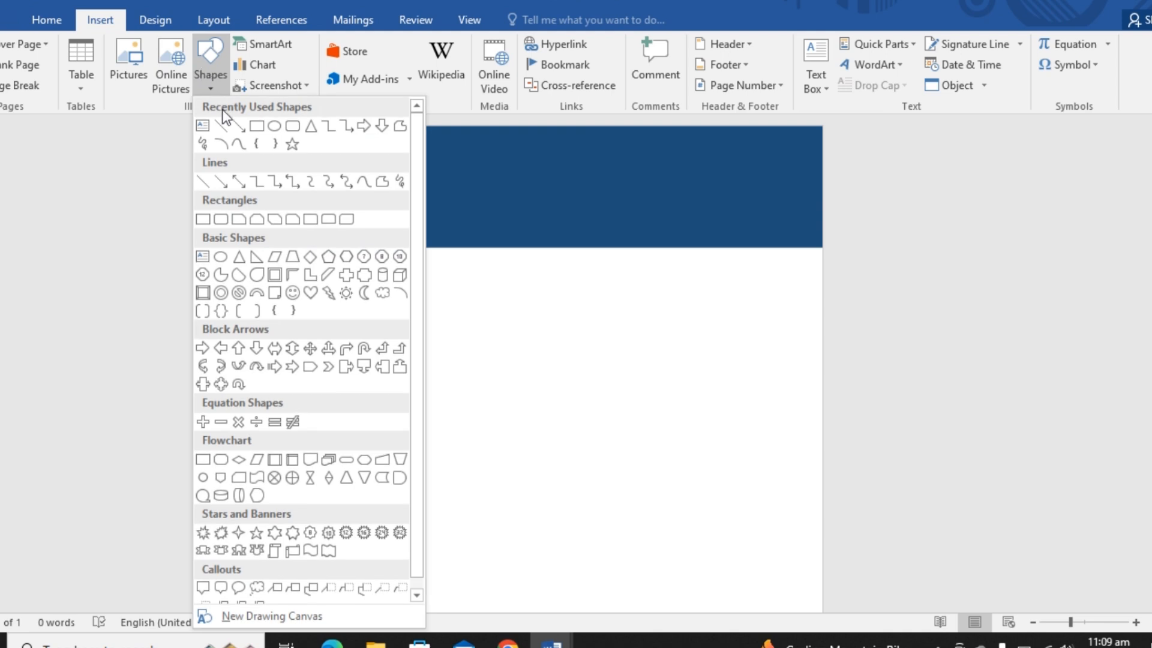
click(257, 127)
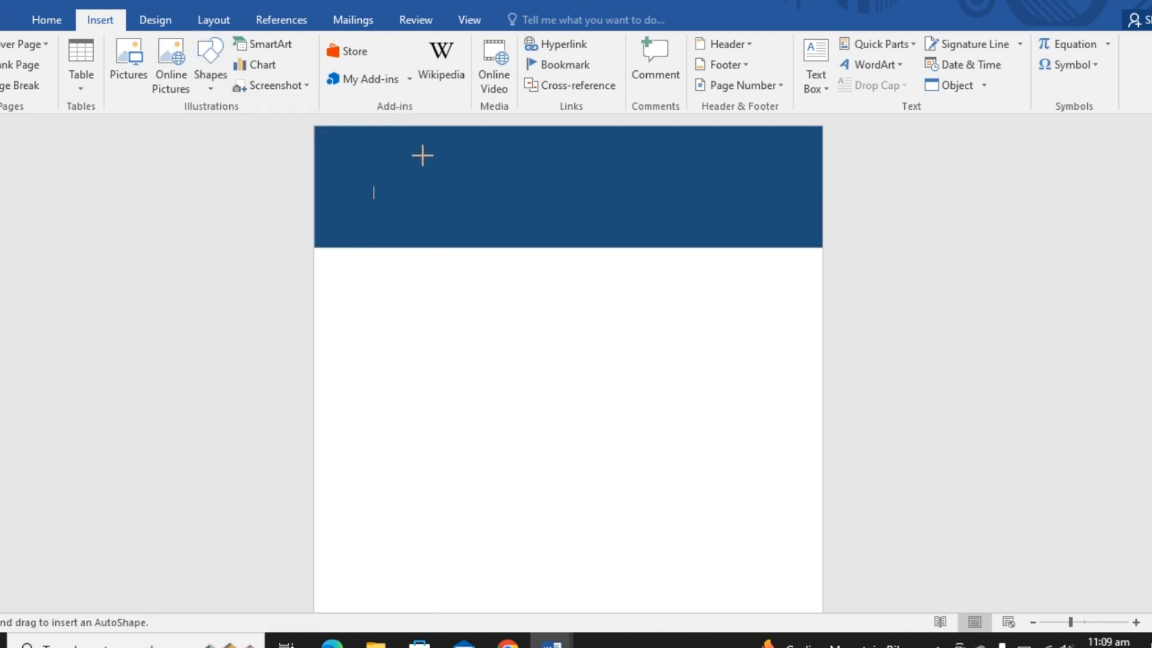
mouse_move(421, 158)
mouse_down()
mouse_move(480, 162)
mouse_move(663, 224)
mouse_move(678, 210)
mouse_move(688, 219)
mouse_up()
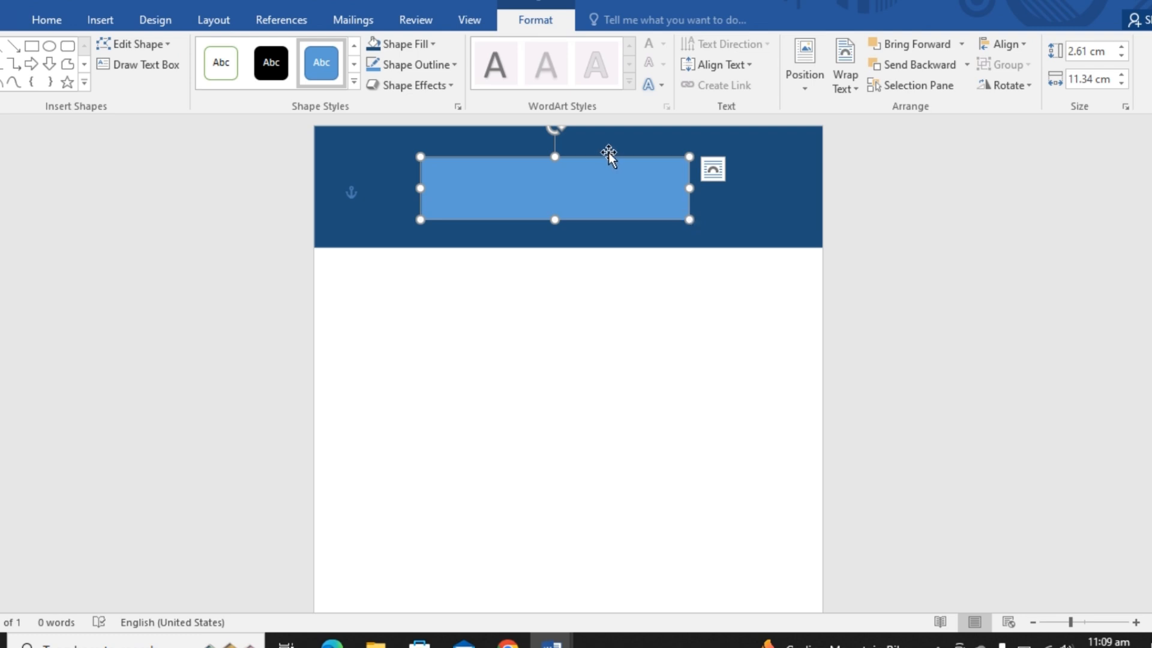
drag(602, 156, 624, 156)
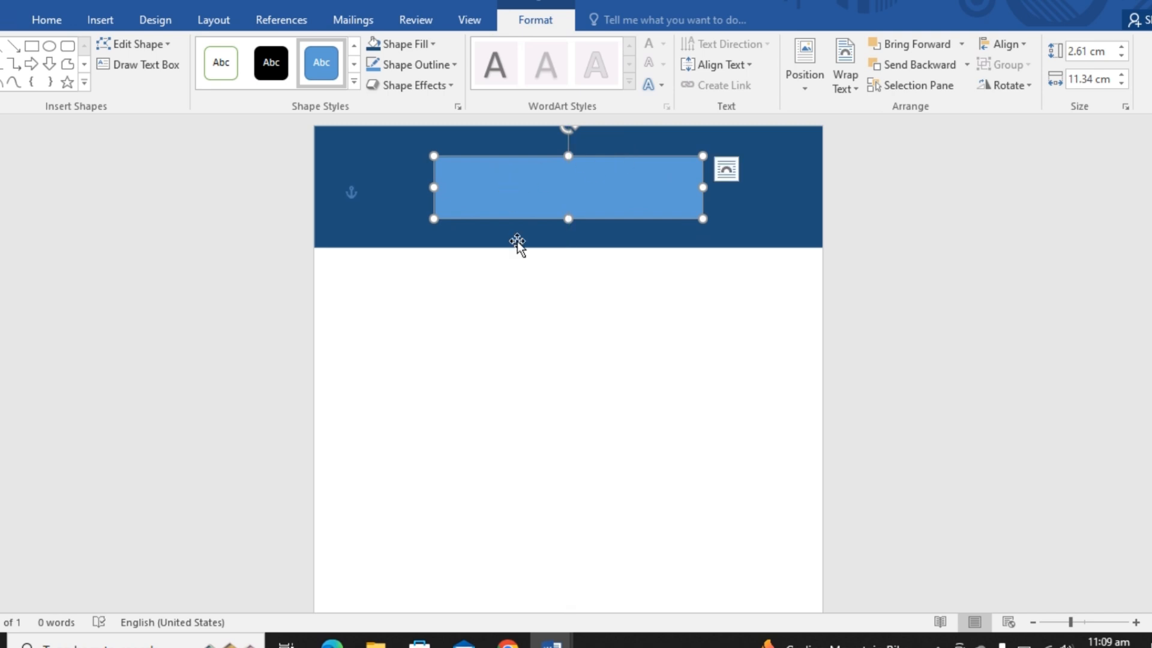
click(517, 241)
click(517, 170)
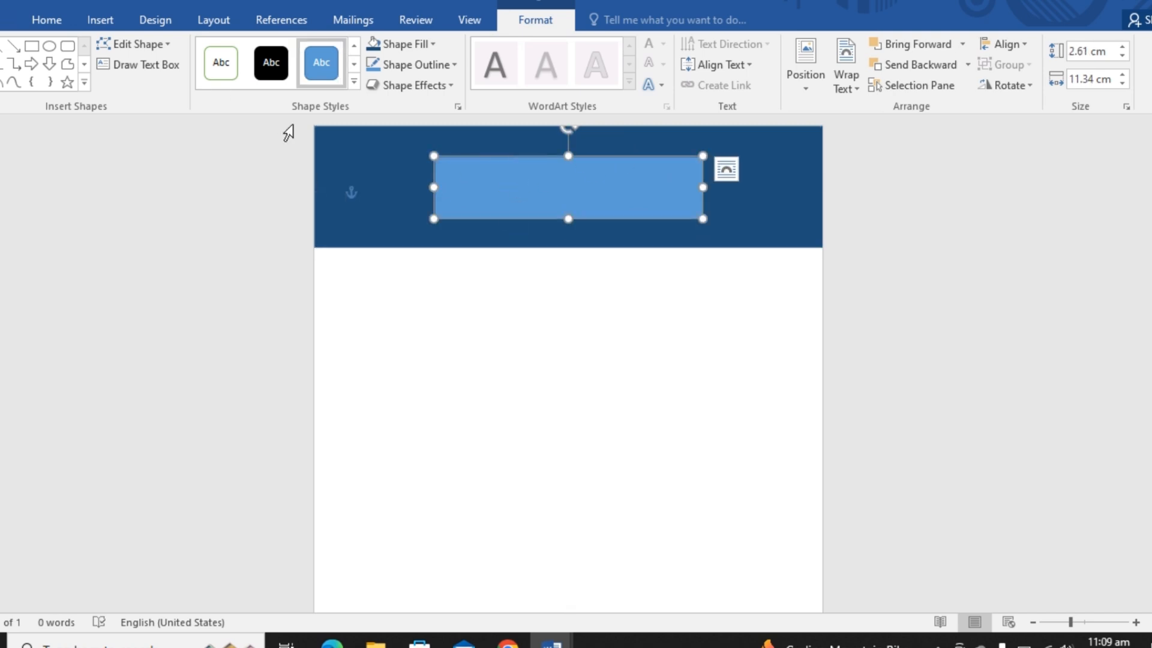
- Apply the white shape style with green outline to the inner rectangle and enter the person's full name in capitals
click(220, 63)
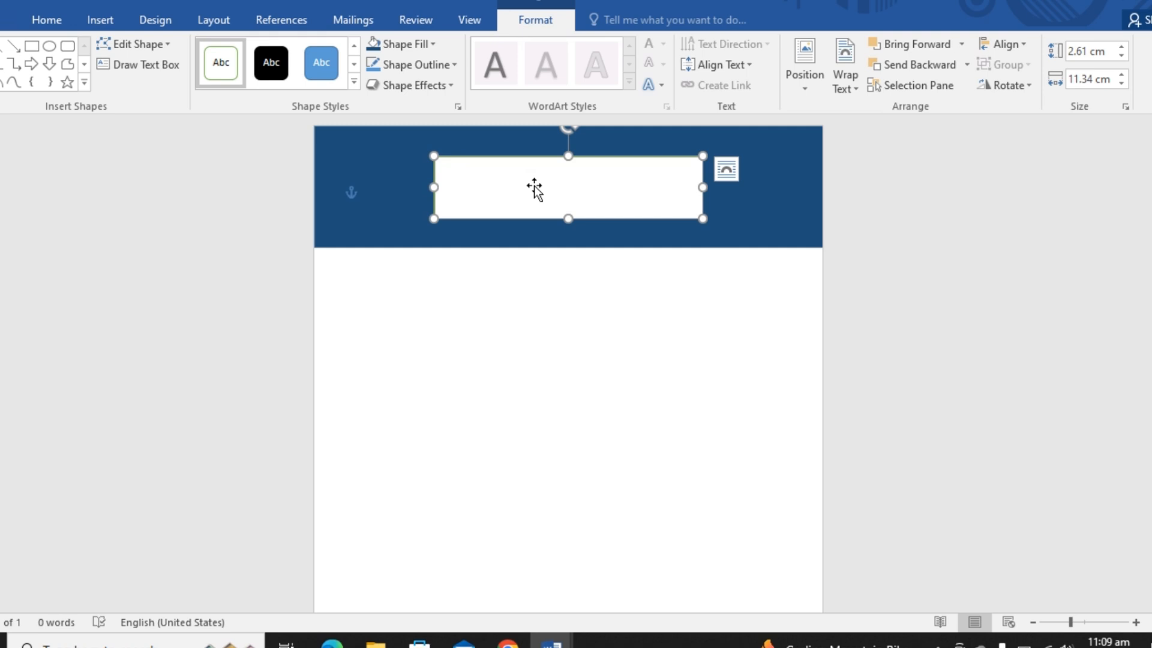
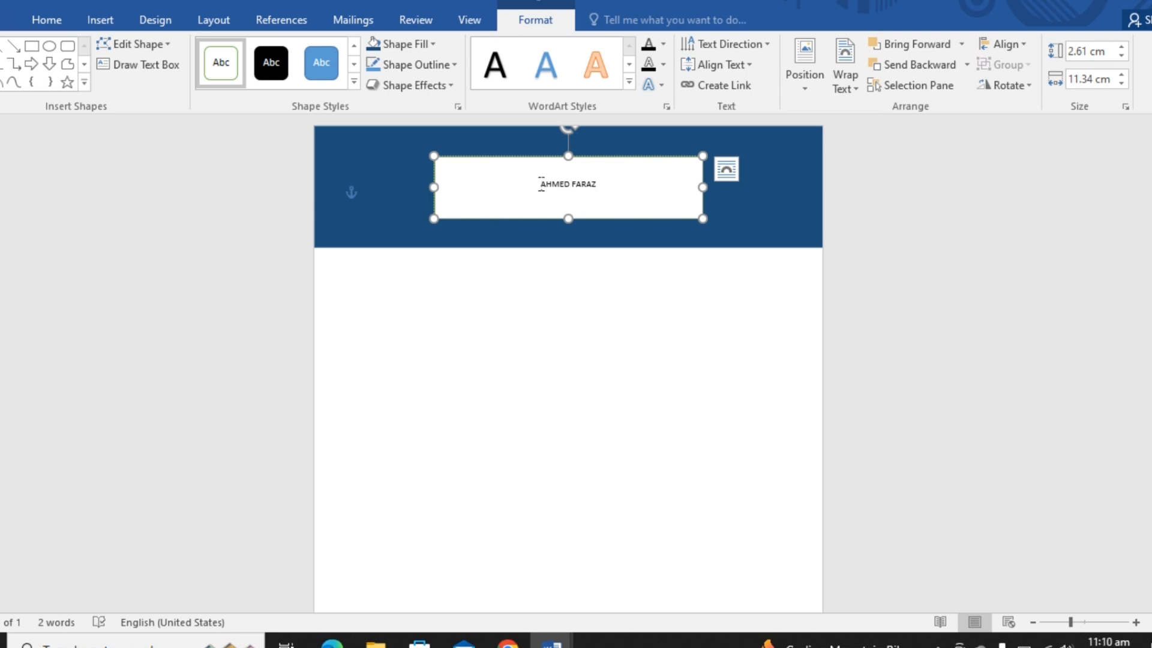
- Enlarge the name text in the inner rectangle to 36 pt
key(shift+Left)
key(shift+Left)
key(shift+Left)
key(shift+Left)
key(shift+Left)
key(shift+Left)
key(shift+Left)
key(shift+Left)
key(shift+Left)
key(shift+Left)
key(shift+Left)
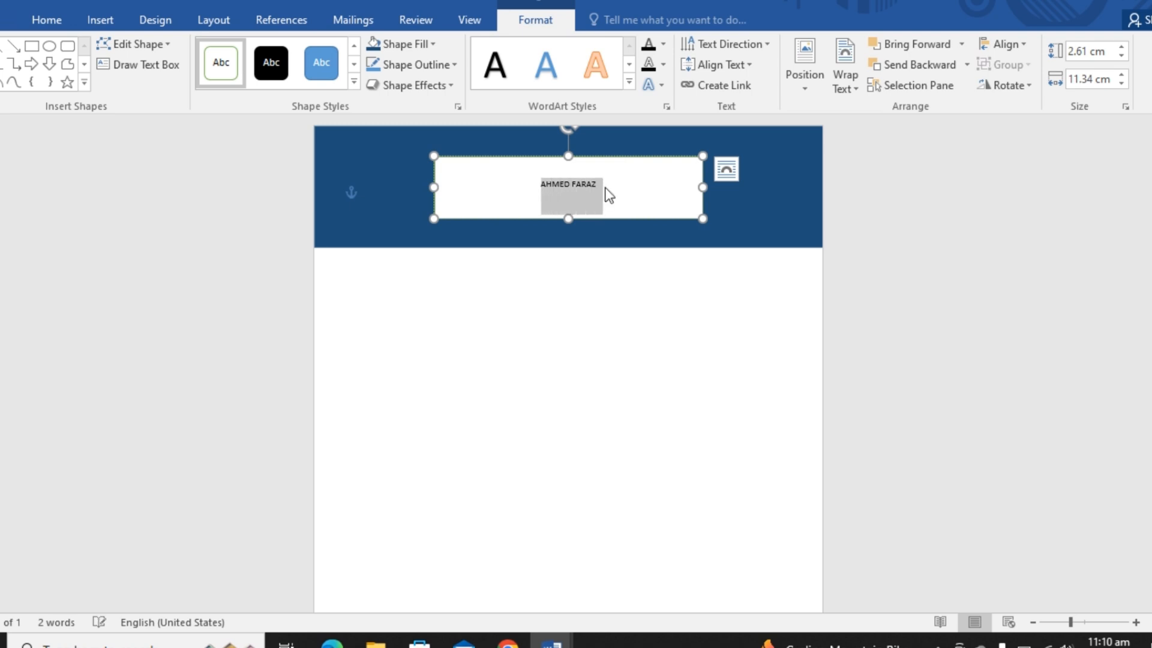
key(ctrl+shift+period)
key(ctrl+shift+period)
key(ctrl+shift+period)
key(ctrl+shift+period)
key(ctrl+shift+period)
key(ctrl+shift+period)
key(ctrl+shift+period)
key(ctrl+shift+period)
key(ctrl+shift+period)
key(ctrl+shift+period)
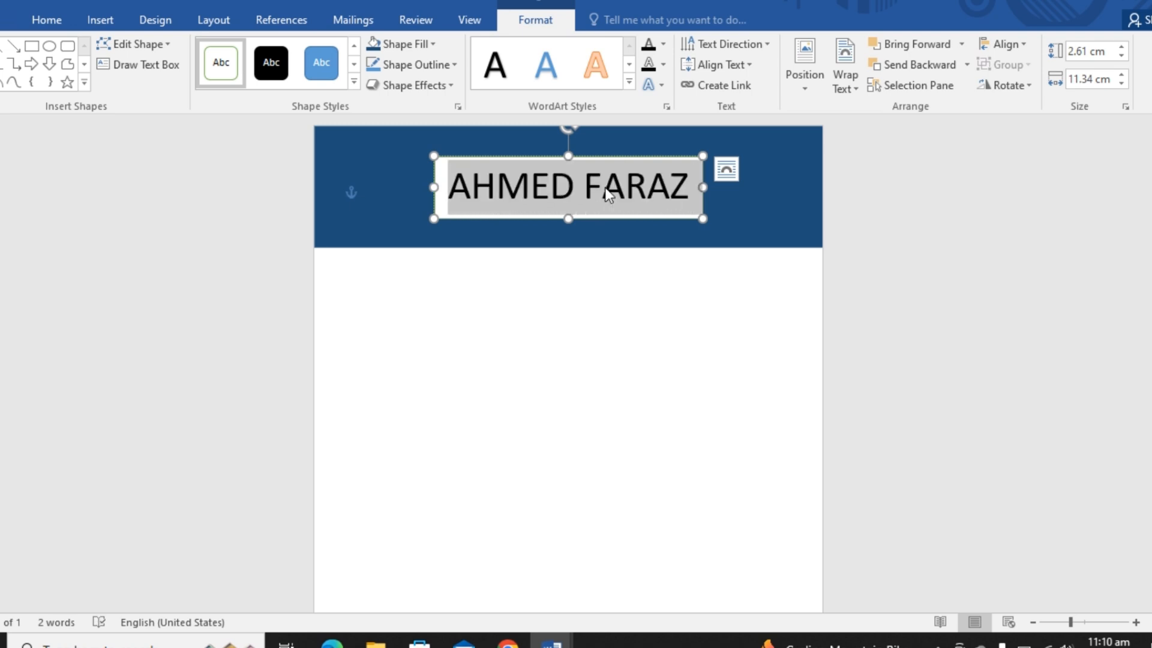
key(ctrl+shift+comma)
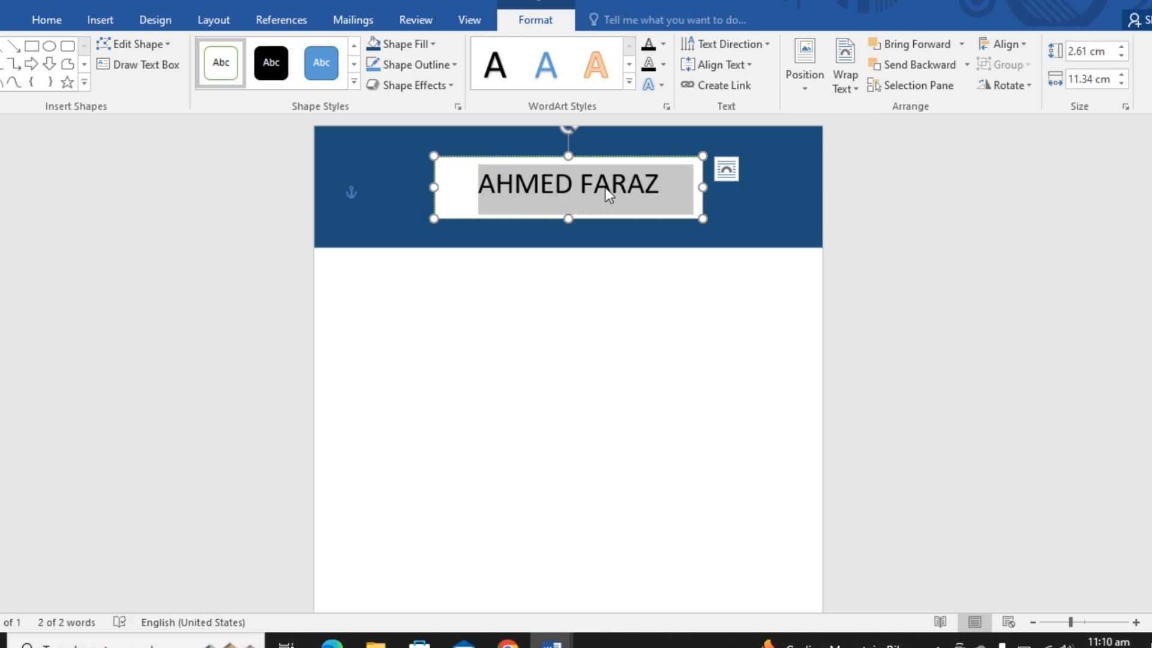
click(631, 292)
- Fill the name box with the same darkest blue theme shade as the banner
click(465, 158)
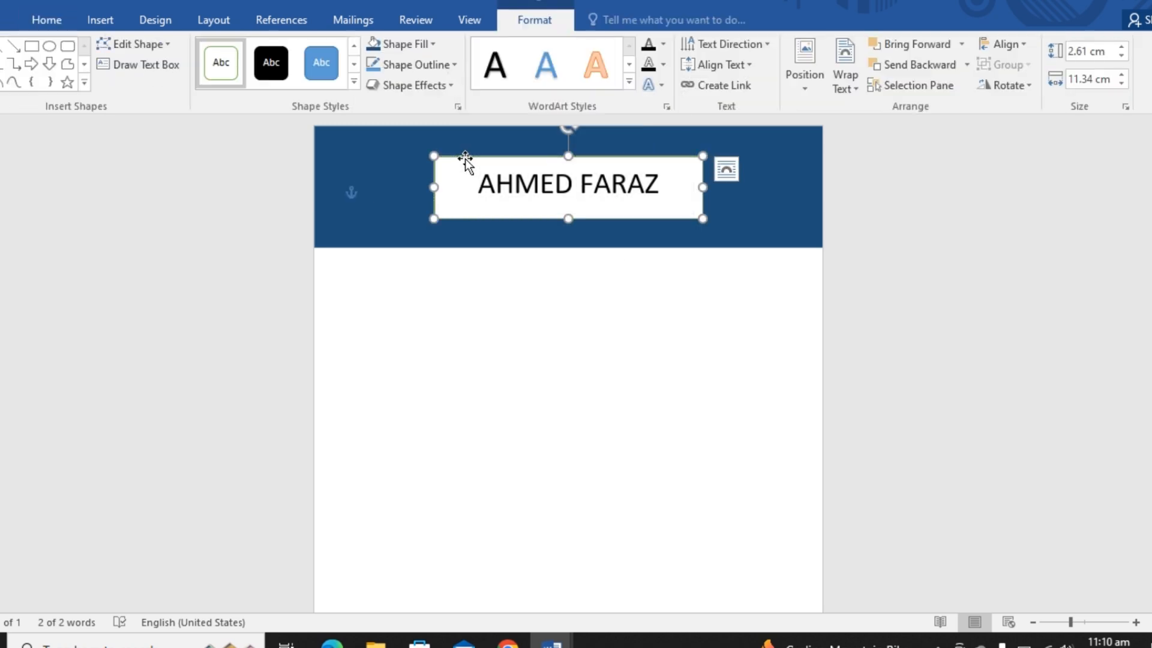
right_click(466, 159)
click(453, 153)
right_click(452, 155)
click(505, 117)
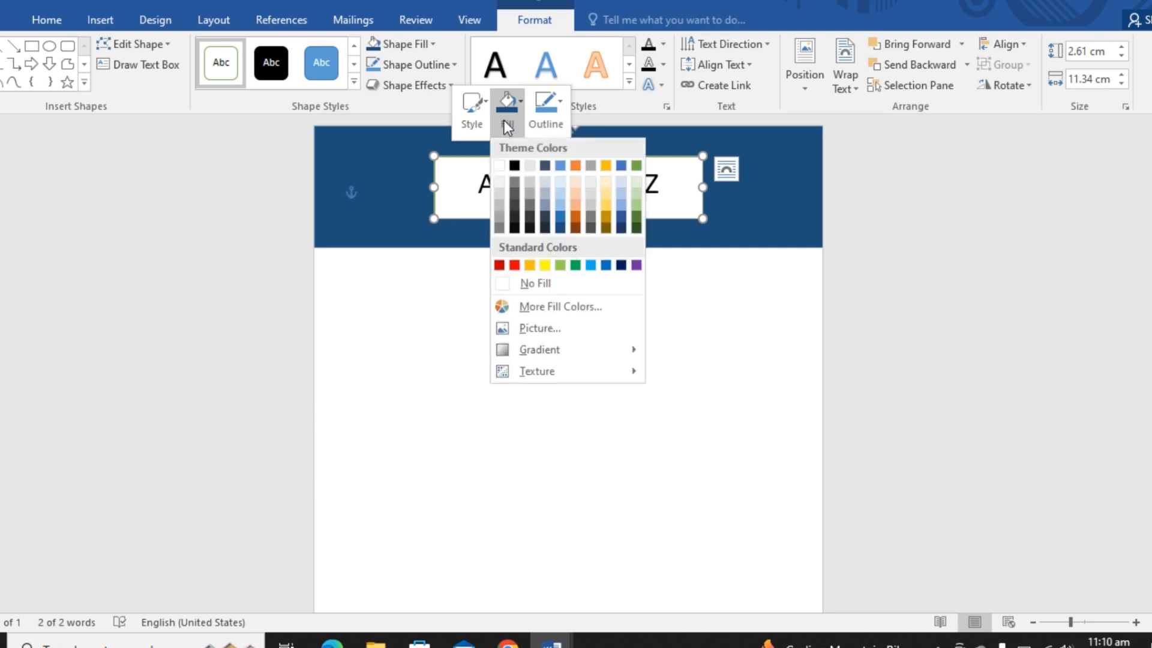
click(559, 231)
click(491, 287)
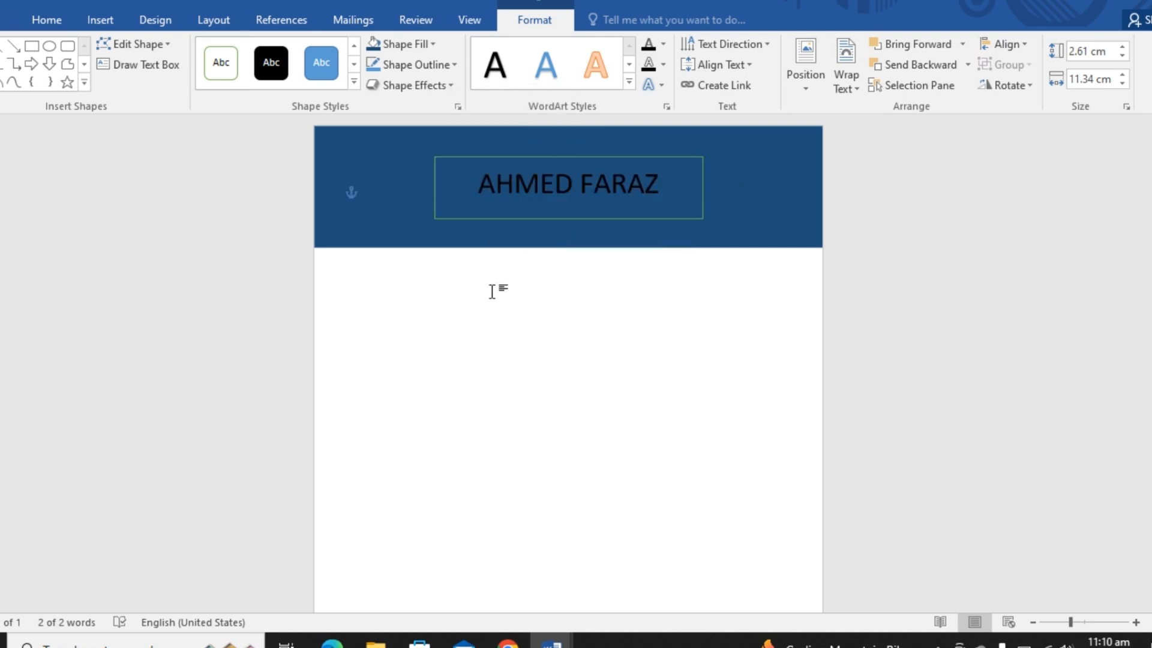
- Remove the outline from the name box
click(669, 158)
right_click(669, 159)
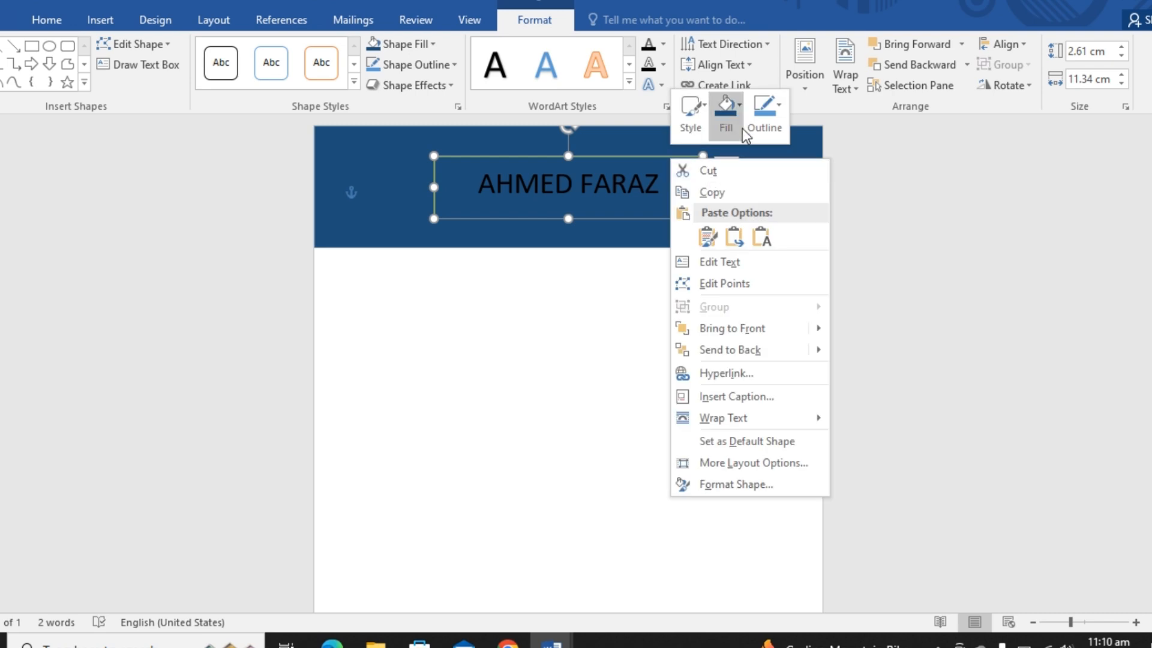
click(765, 125)
click(787, 283)
- Set the font colour of the name text to white
click(657, 186)
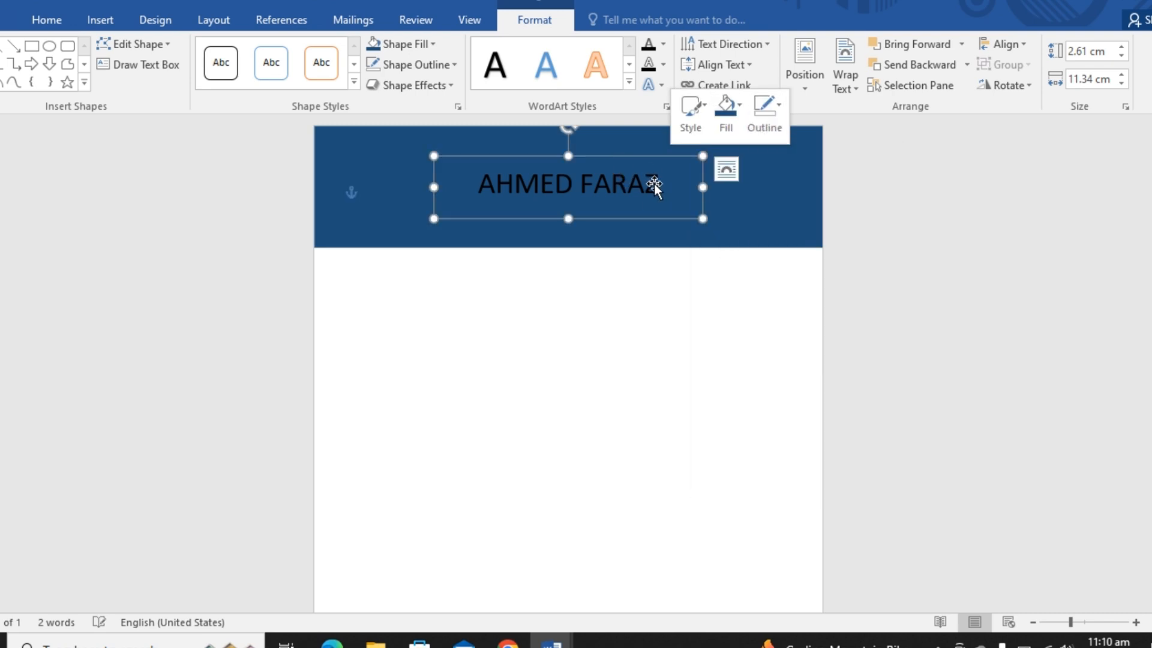
key(shift+Left)
key(shift+Left)
key(shift+Left)
key(shift+Left)
key(shift+Left)
key(shift+Left)
key(shift+Left)
key(shift+Left)
key(shift+Left)
key(shift+Left)
key(shift+Left)
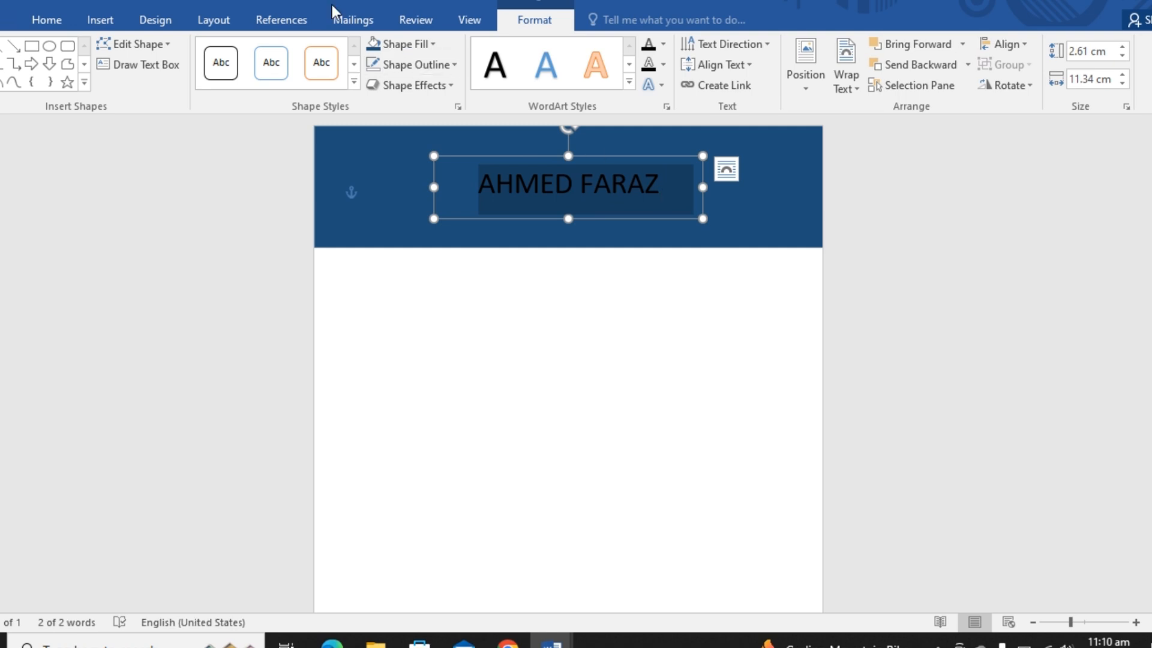
click(45, 19)
click(330, 78)
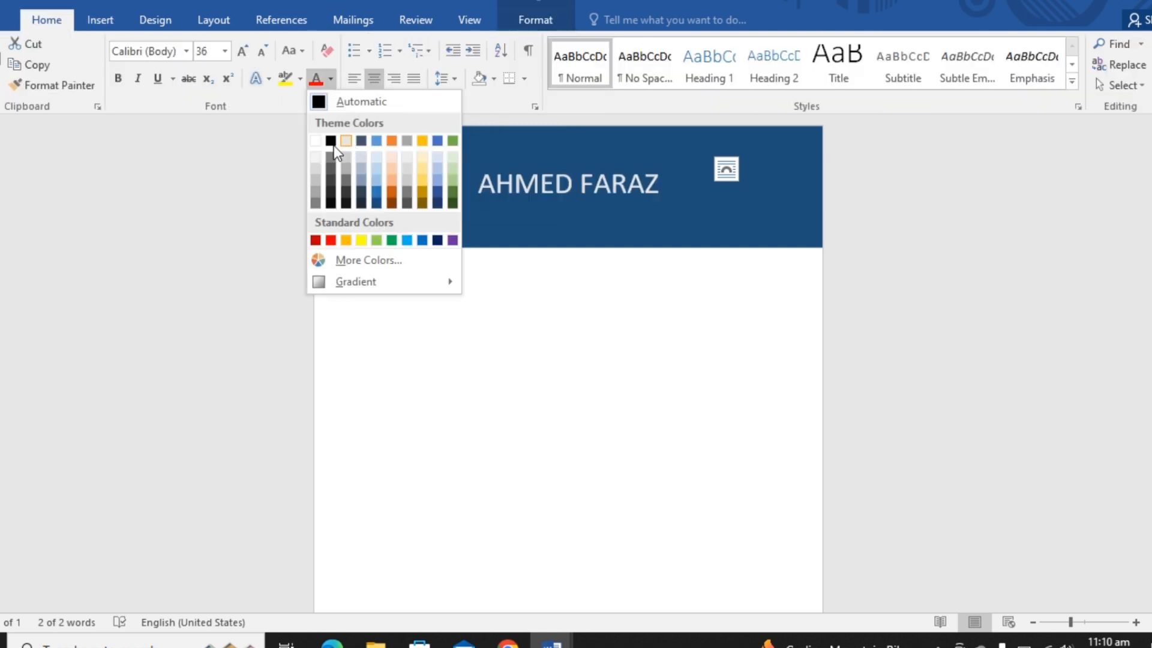
click(319, 140)
click(511, 385)
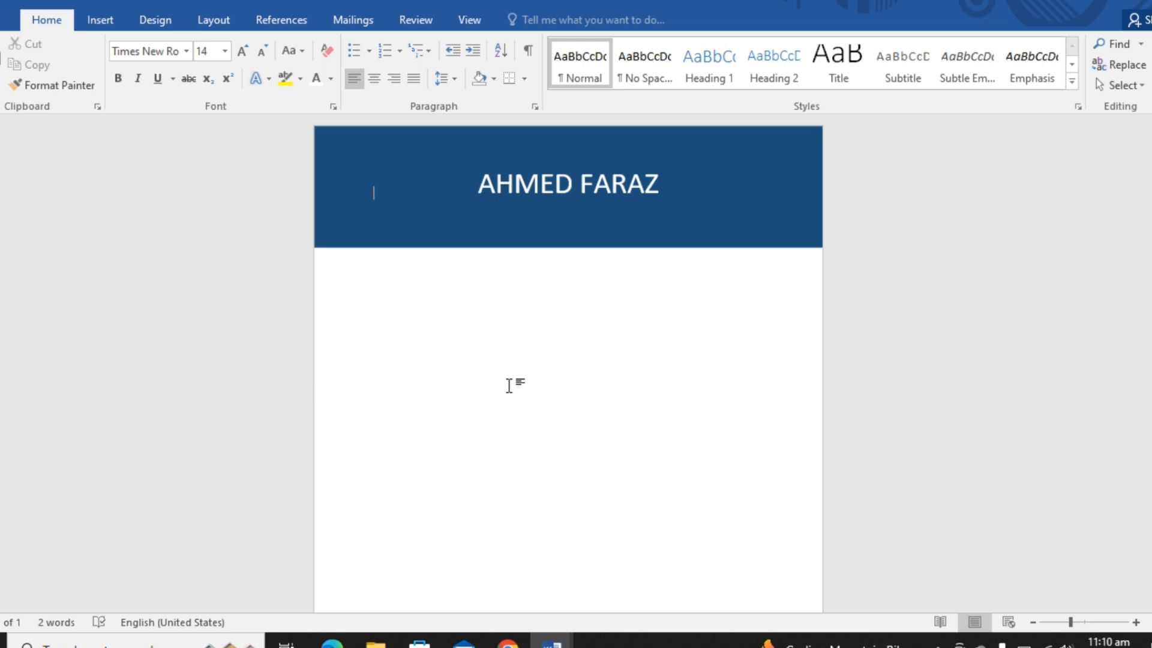
click(98, 23)
click(201, 73)
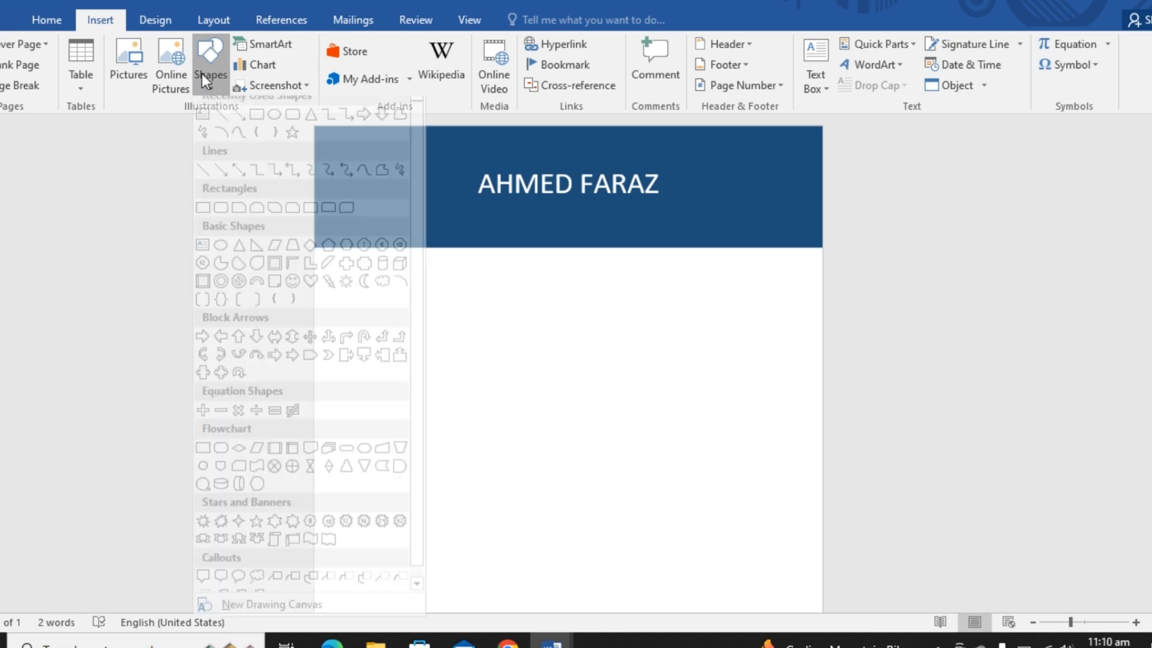
click(256, 126)
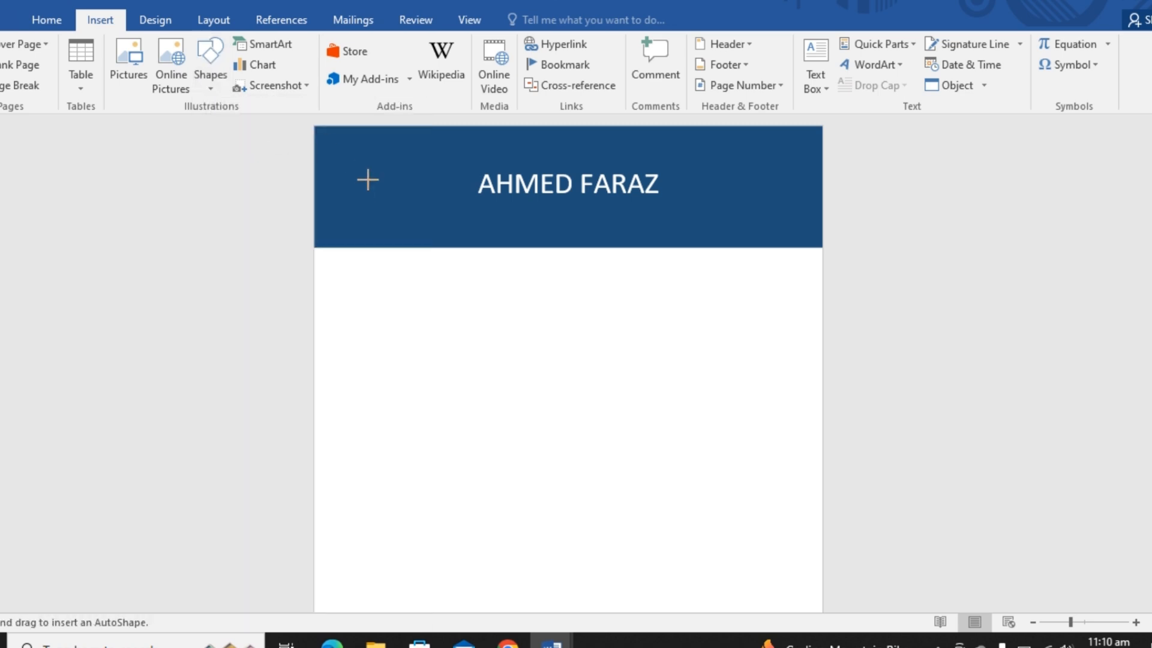
drag(357, 157, 425, 219)
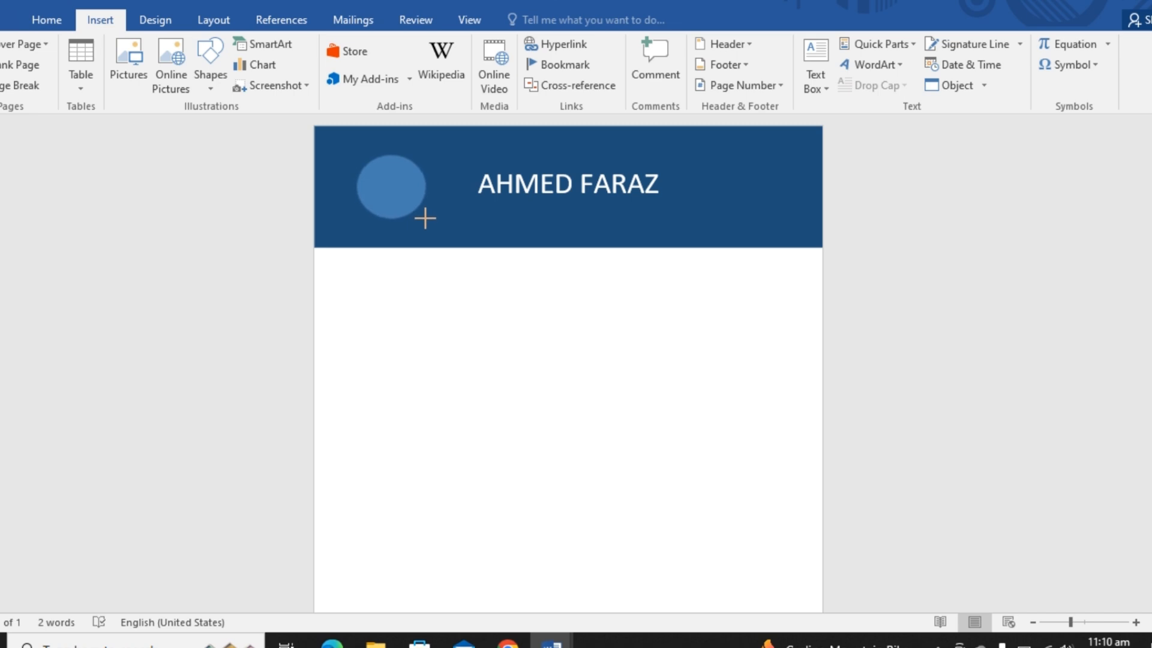
drag(425, 219, 426, 219)
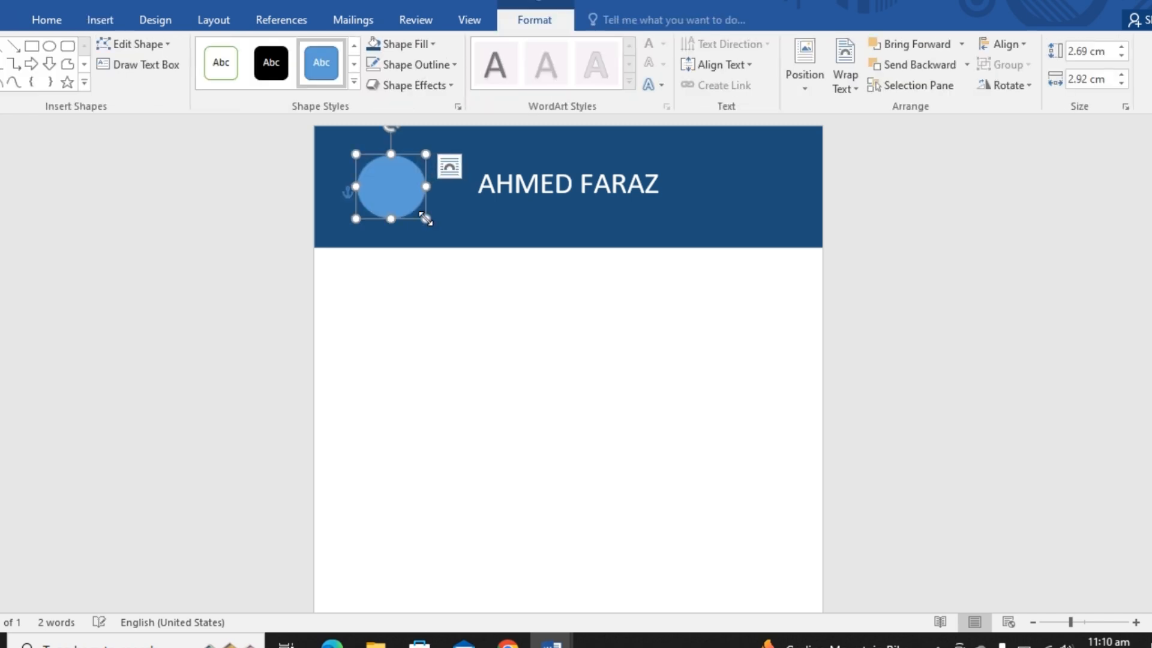
key(Delete)
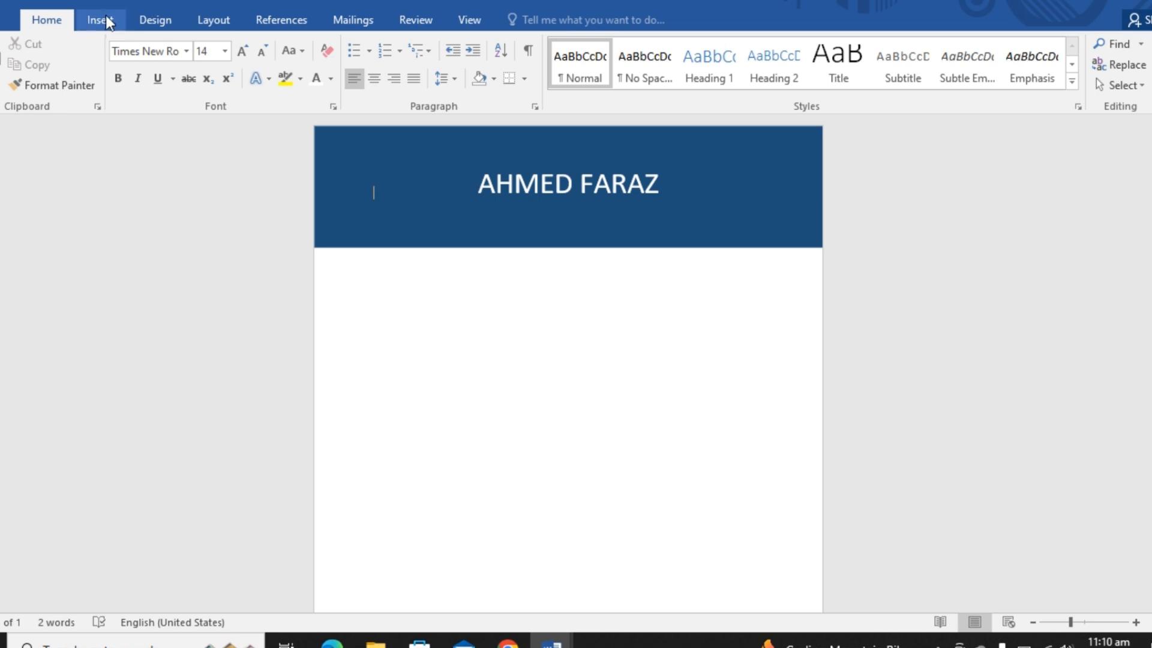
- Draw a circle about 2.88 cm across in the banner beside the name and apply the white style with green outline
click(105, 20)
click(215, 67)
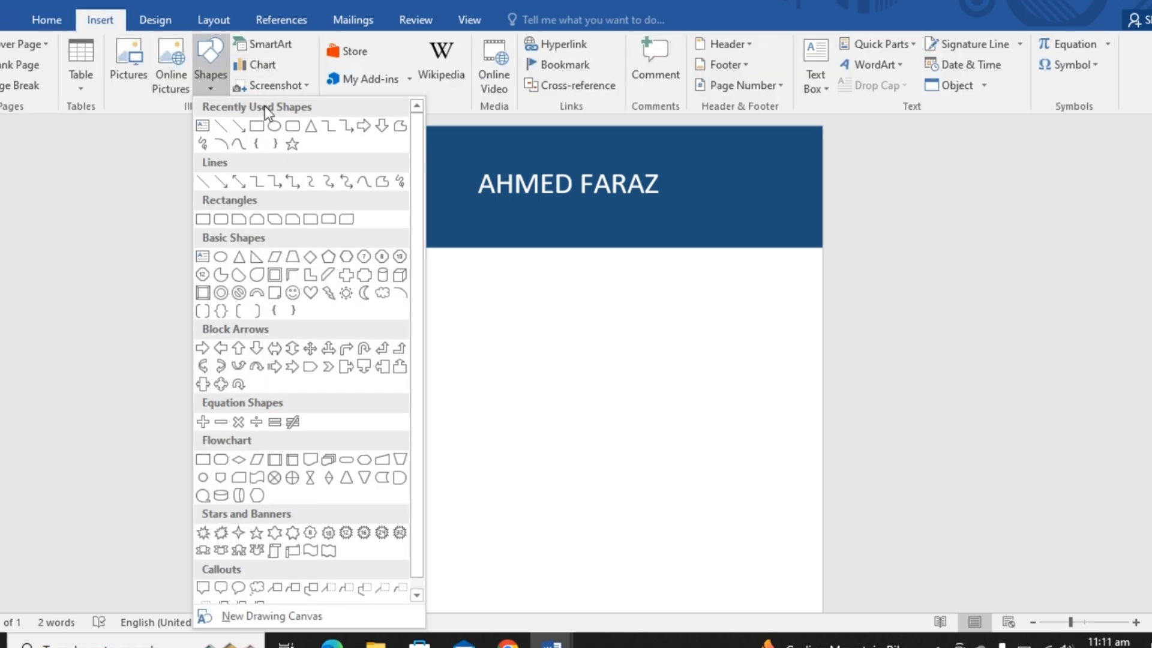
click(274, 126)
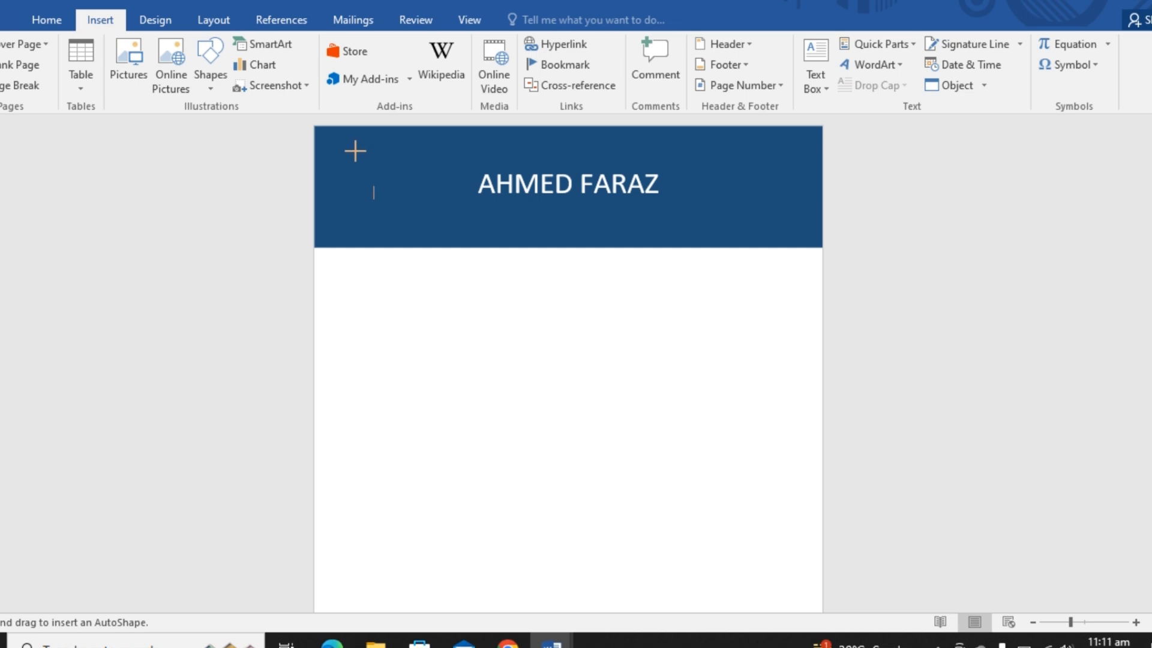
drag(354, 154, 423, 196)
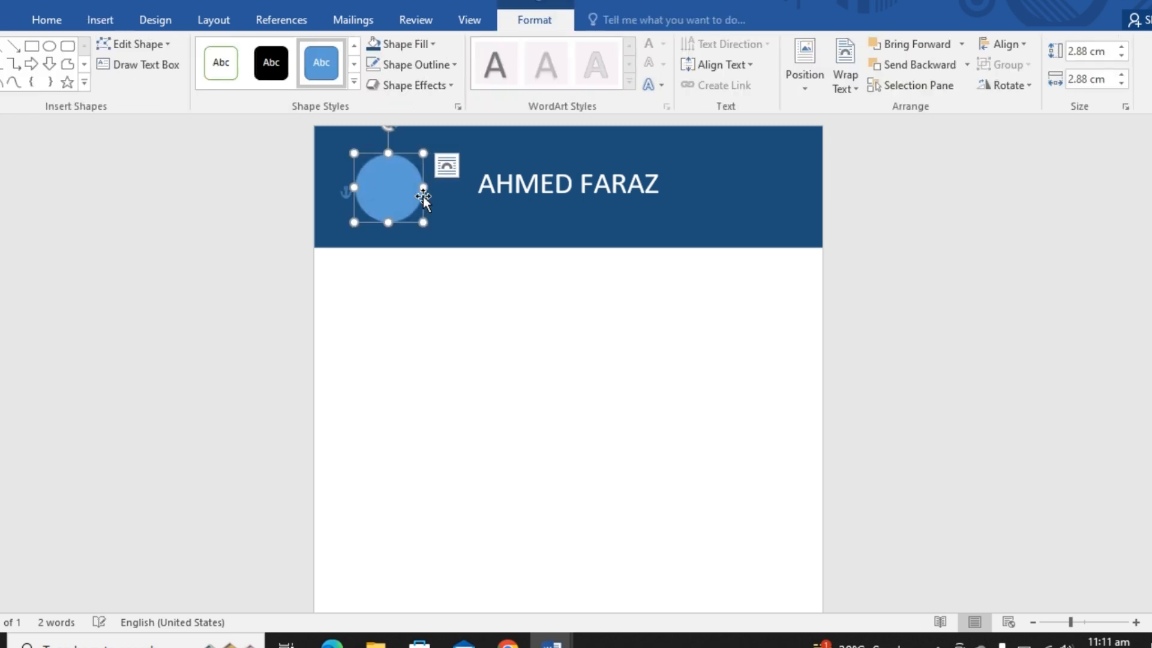
click(227, 68)
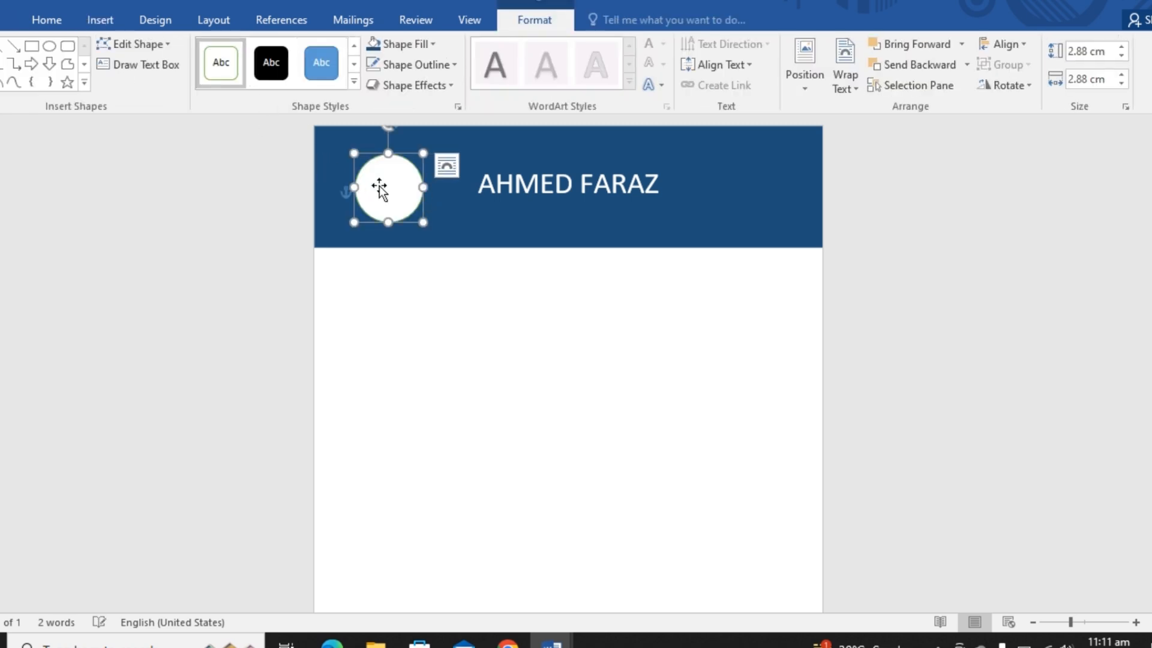
- Fill the circle in the banner with the picture Mark-Zuckerberg-2019 from the Downloads folder, listing all file types
right_click(397, 153)
click(454, 111)
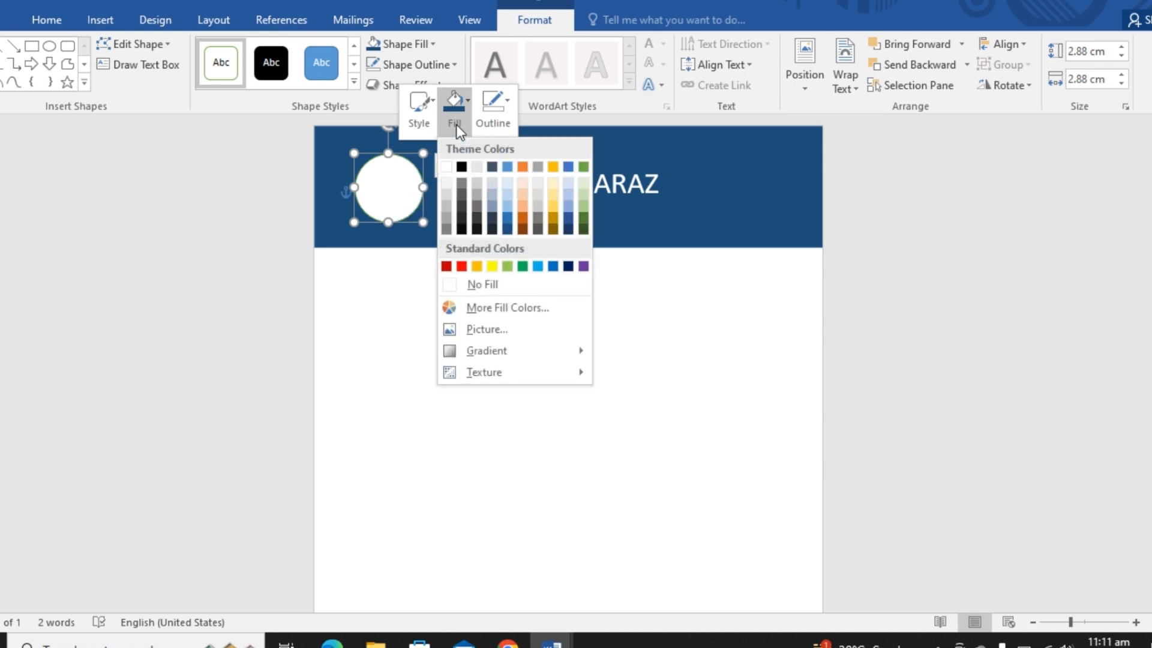
click(477, 329)
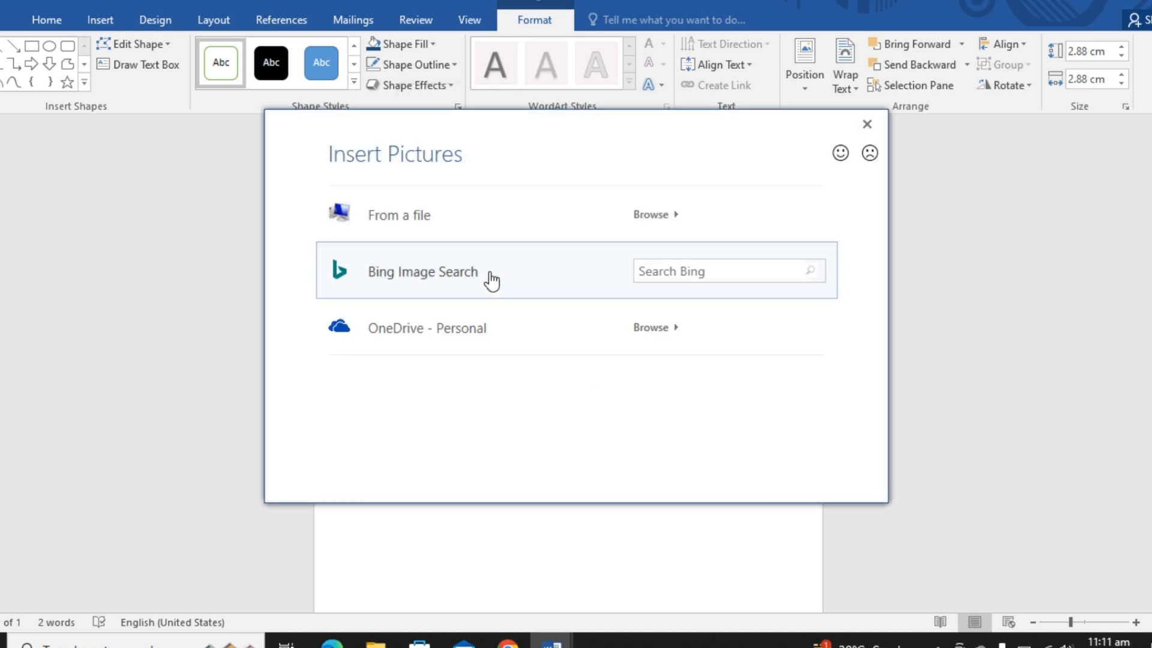
click(423, 218)
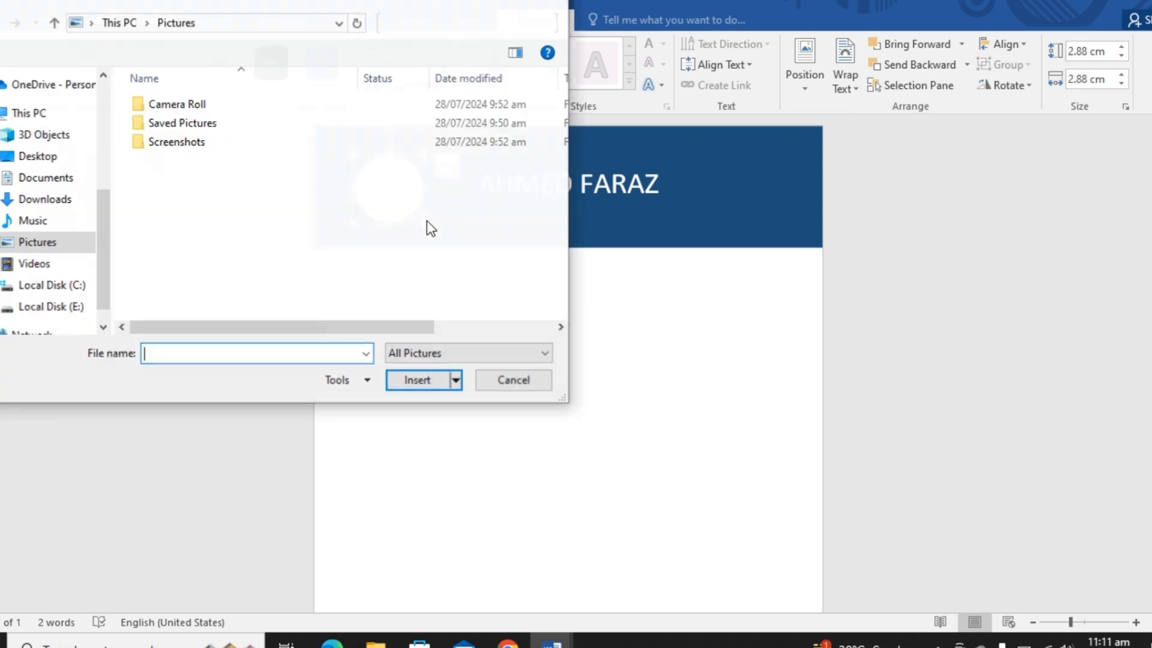
click(48, 199)
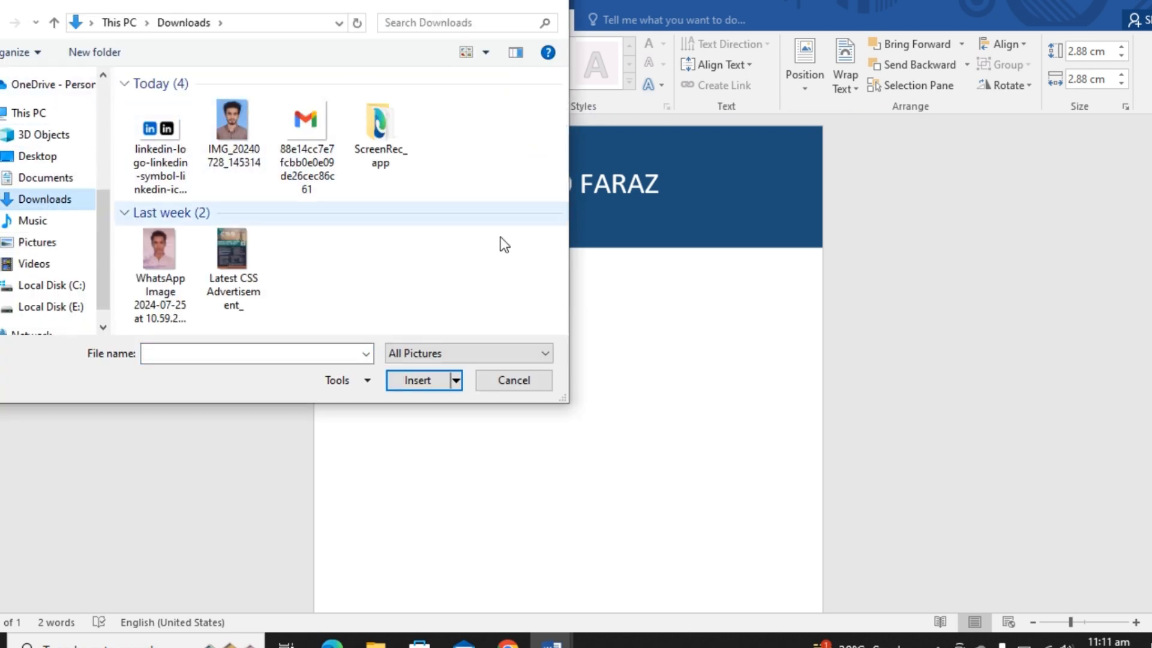
click(530, 355)
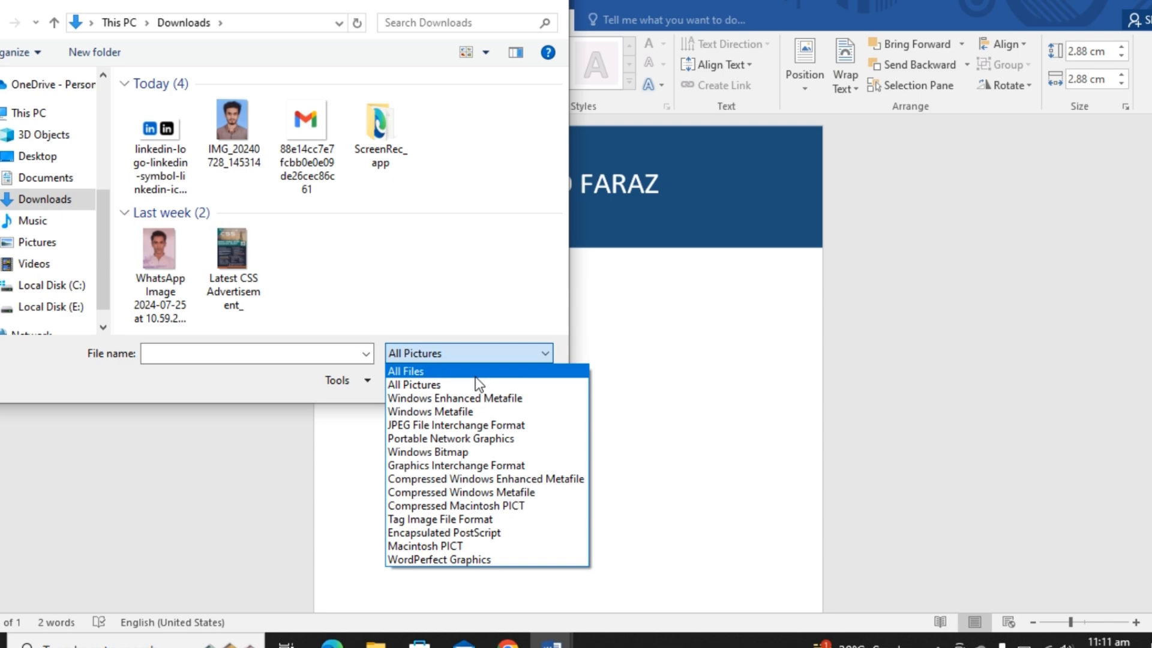
click(475, 367)
drag(566, 149, 555, 207)
click(164, 275)
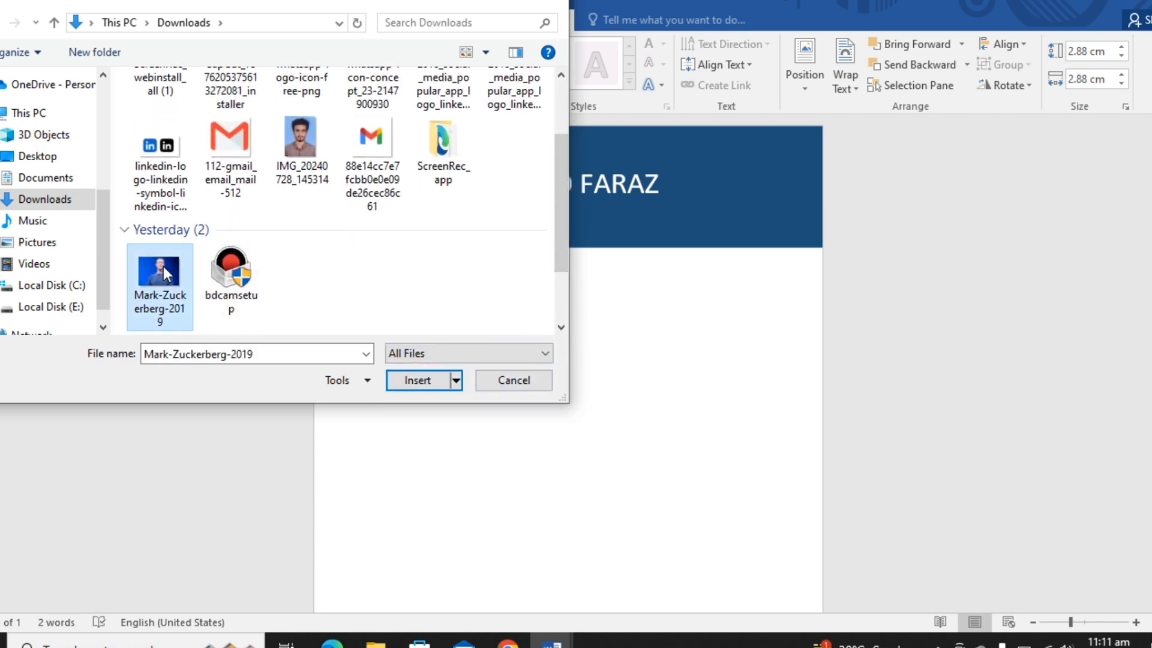
click(434, 384)
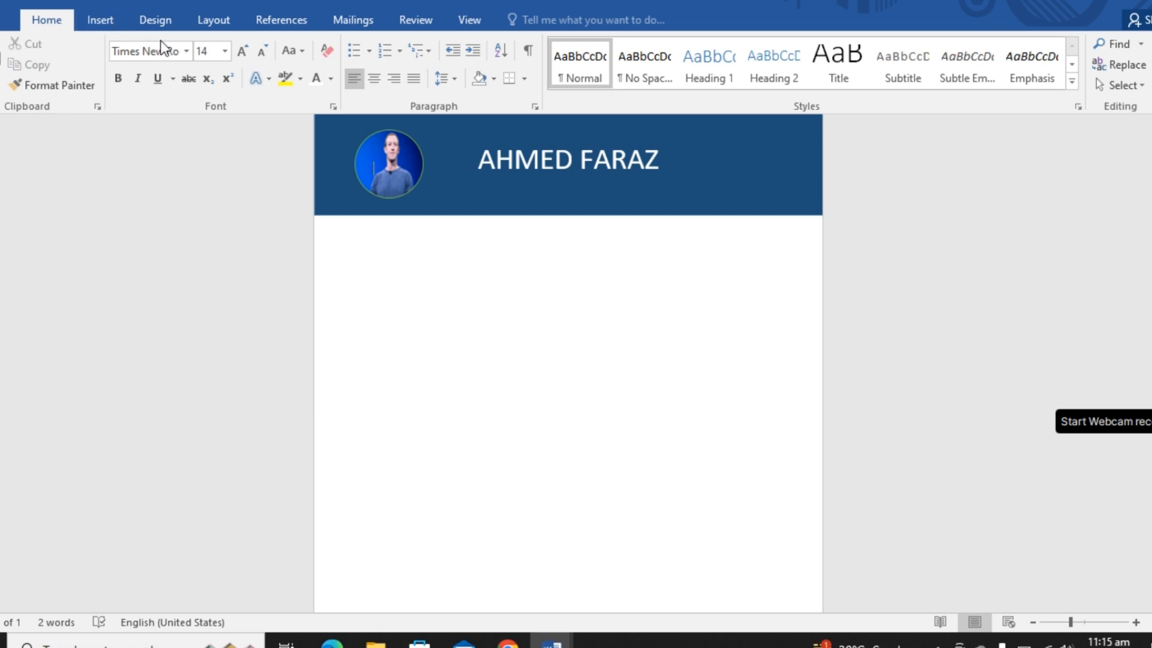
- Draw a text box just below the banner, starting at the page's left edge and spanning about half its width
click(117, 22)
click(196, 84)
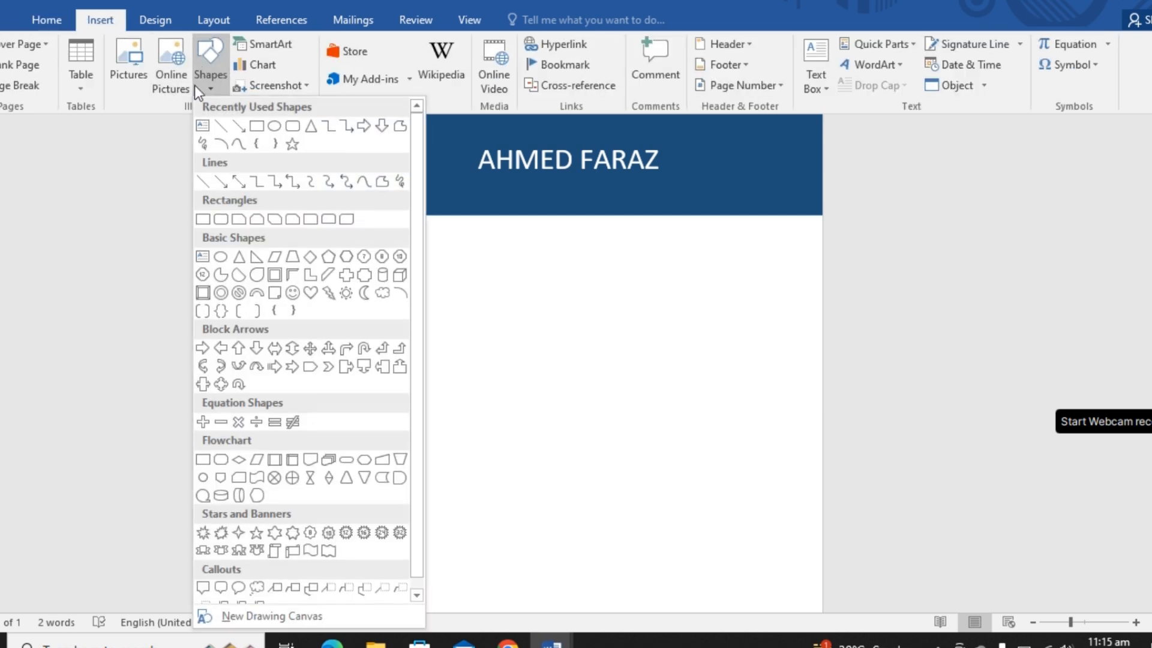
click(202, 125)
drag(317, 223, 566, 368)
- Enter the heading "About" in the new text box in Times New Roman at size 26
click(41, 17)
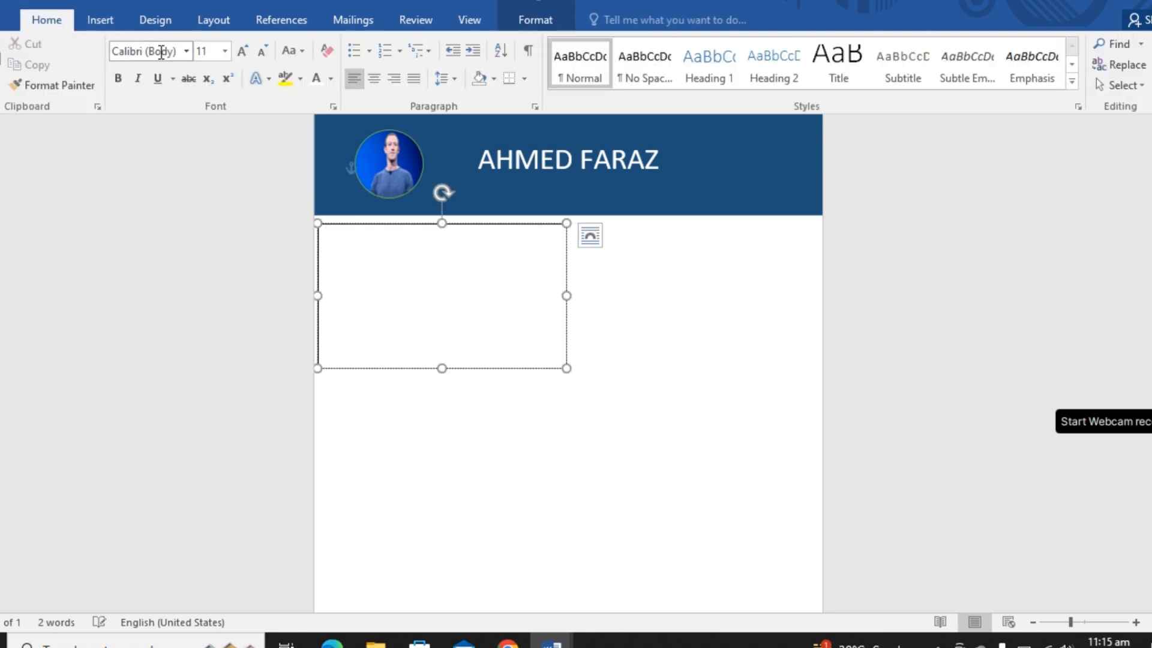
click(186, 51)
click(155, 157)
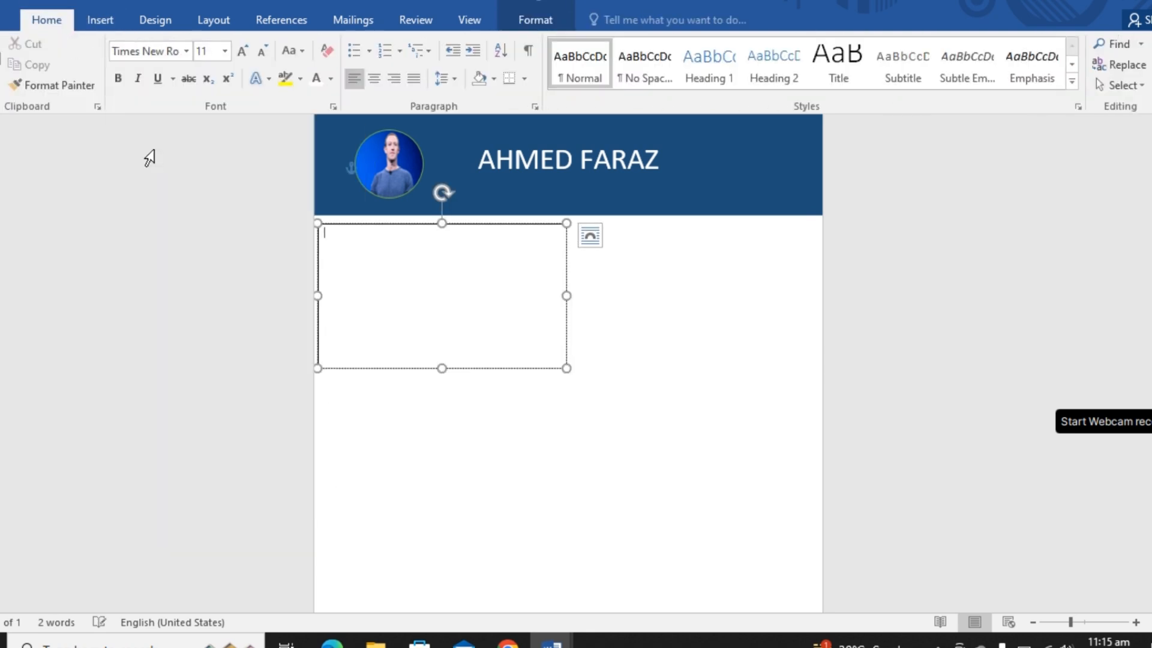
click(224, 51)
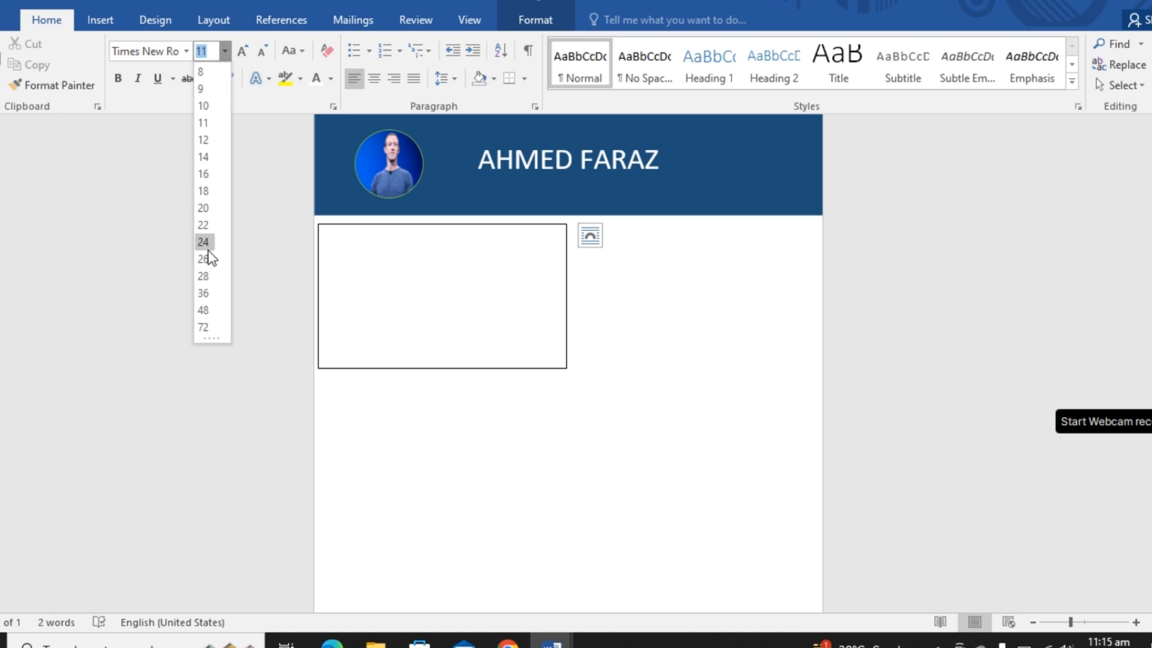
click(207, 254)
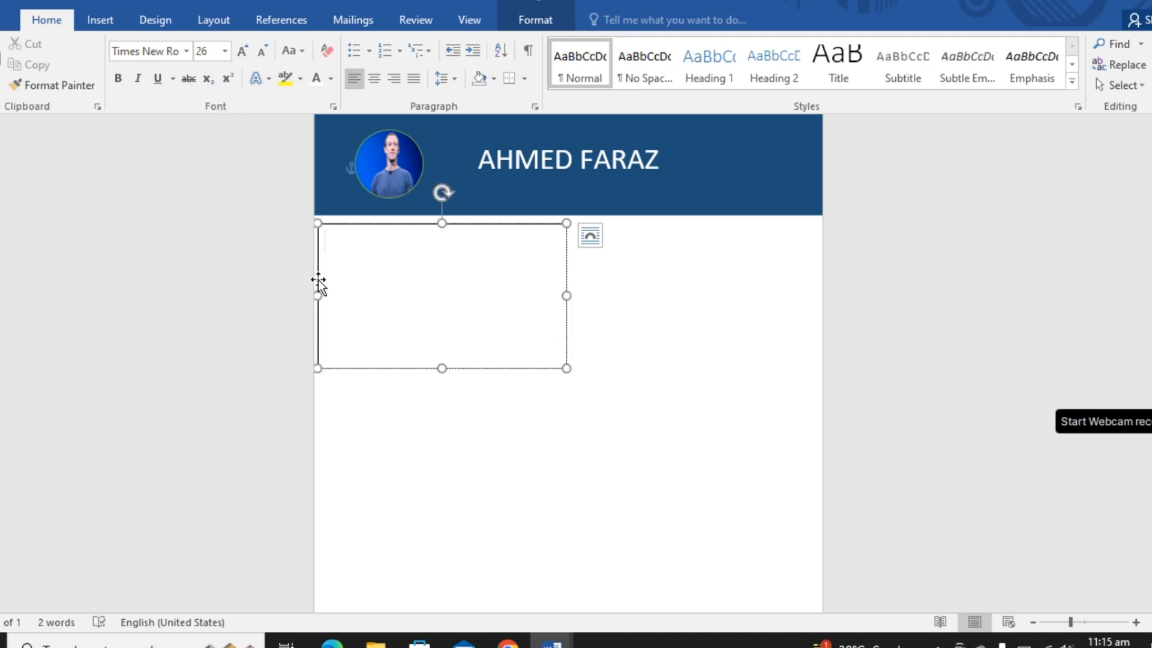
text(About)
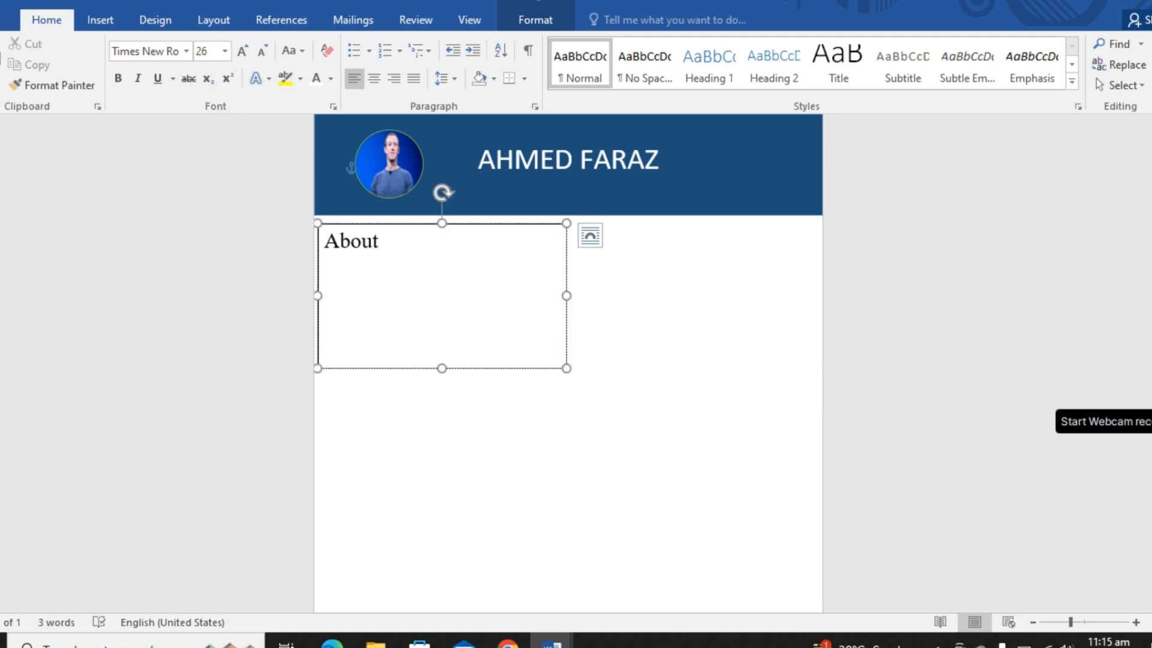
click(590, 235)
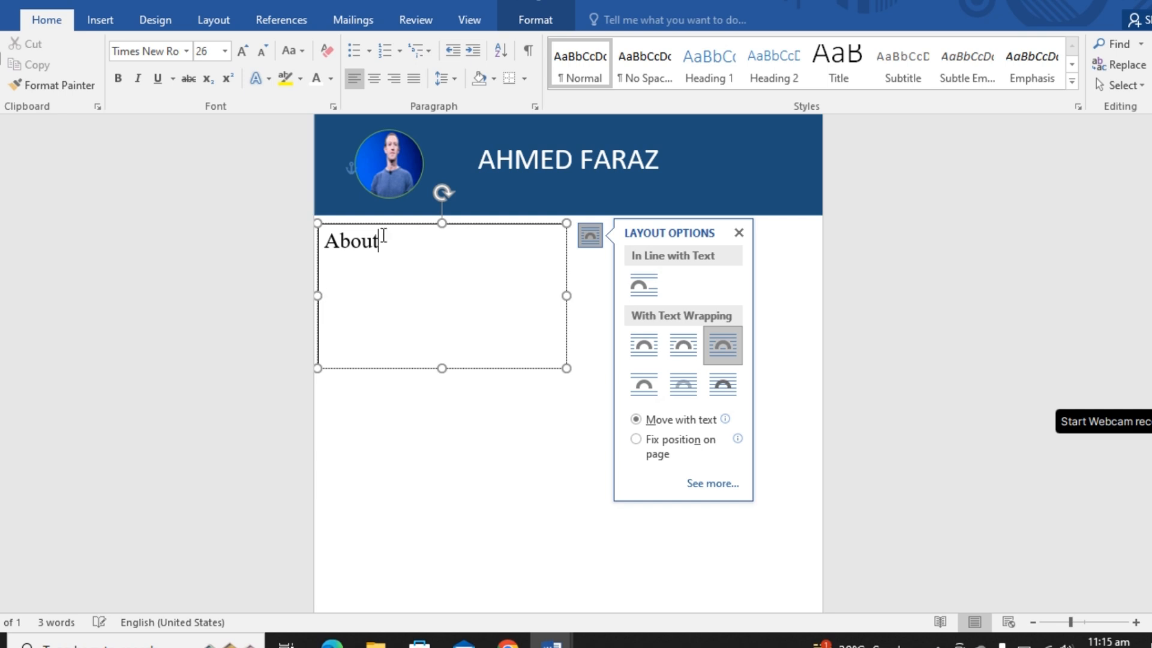
drag(393, 234, 398, 255)
click(471, 451)
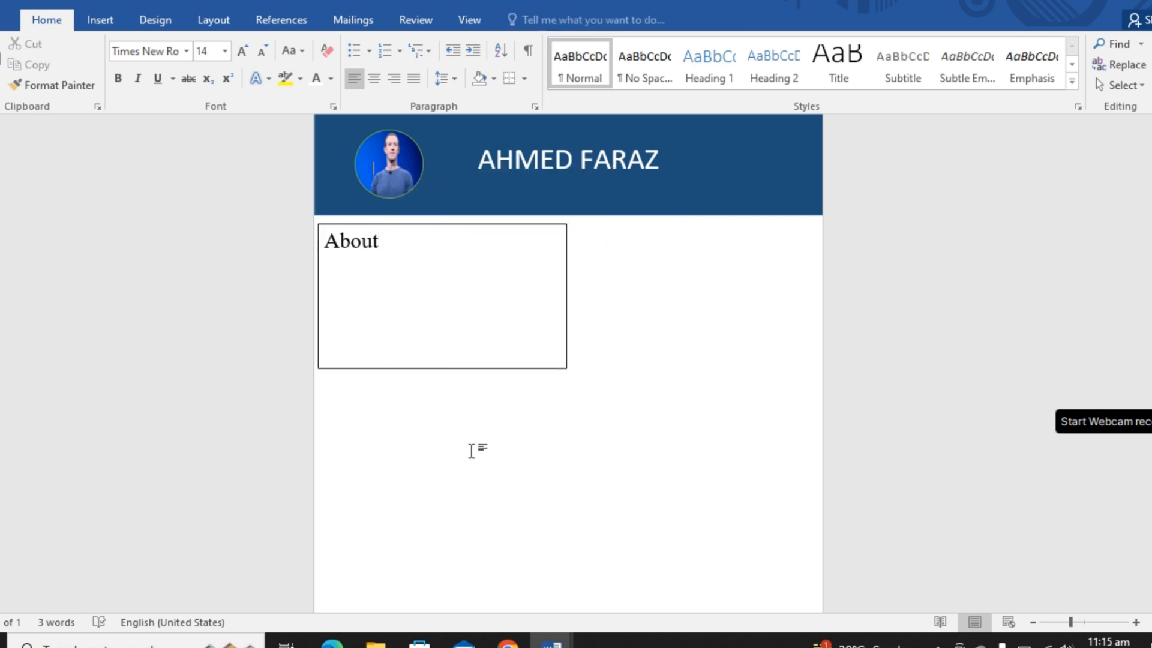
- Make the "About" heading bold
click(412, 247)
key(shift+Left)
key(shift+Left)
key(shift+Left)
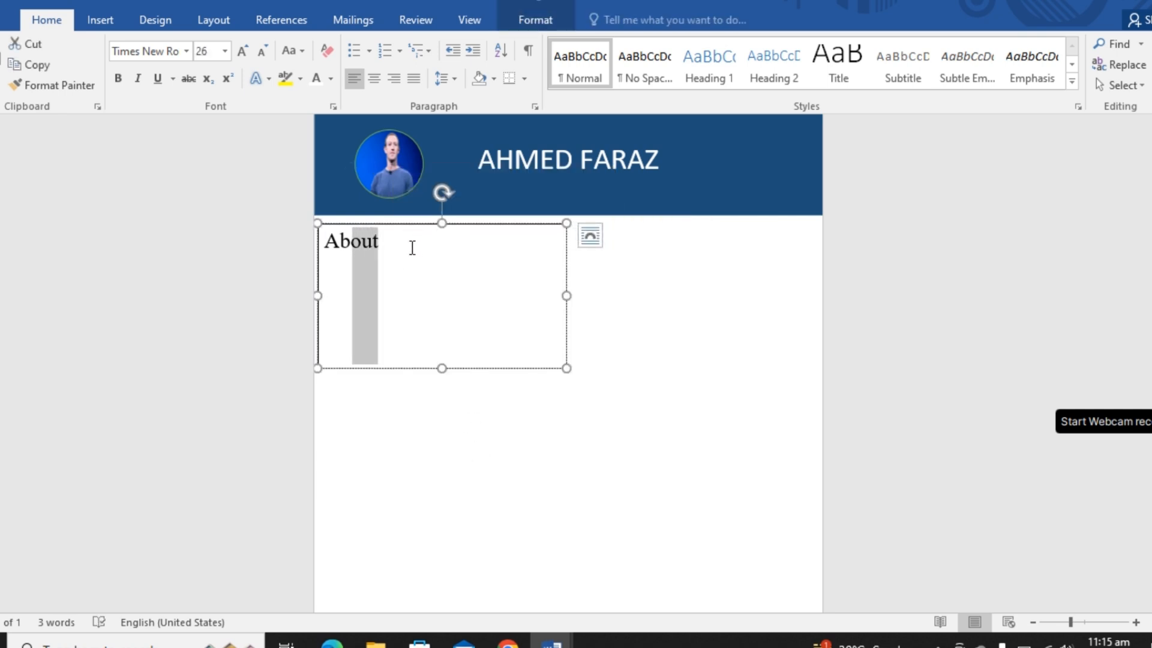
key(shift+Left)
key(shift+Left)
key(ctrl+b)
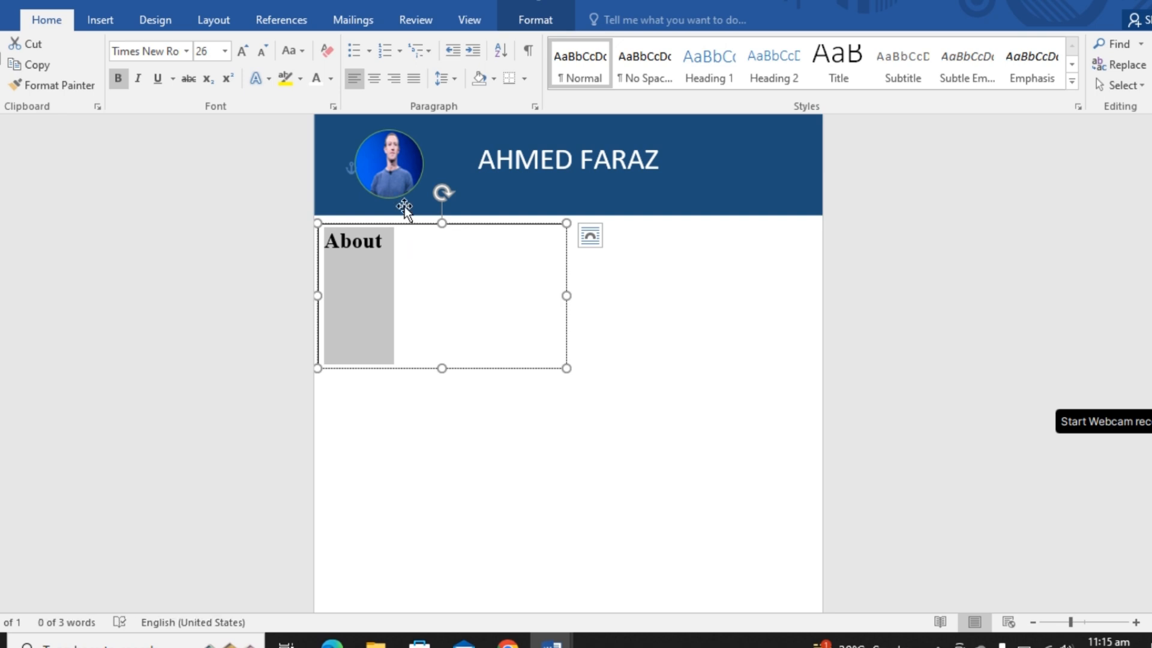
- Paste the copied career objective paragraph beneath the About heading and widen the text box to fit its lines
click(402, 242)
key(Return)
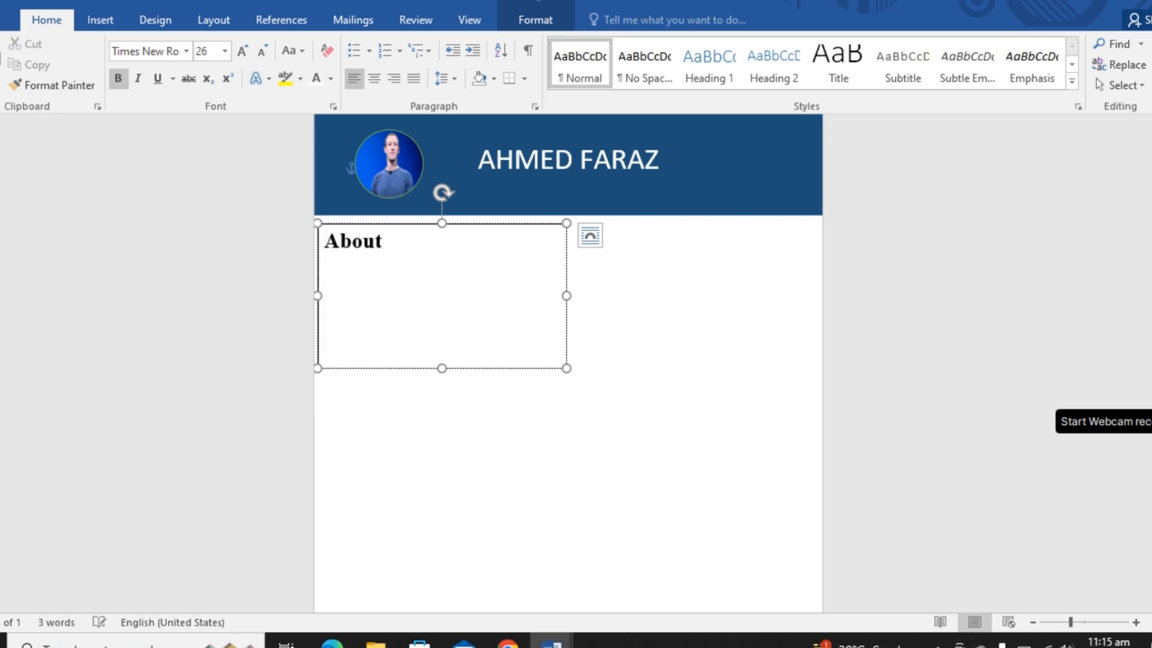
text(Willing to work with an organization where the chance of improvement exist to look for the opportunity to utilize my education and skills to advance in the field developing and keep in taking up challenging job)
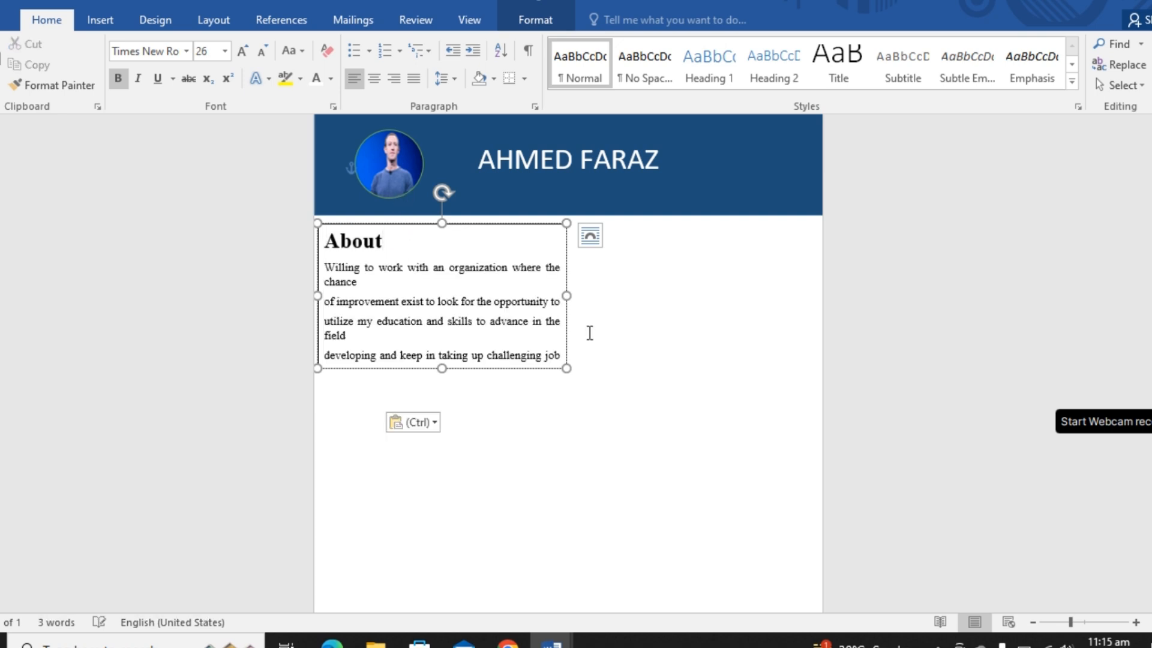
drag(567, 297, 607, 304)
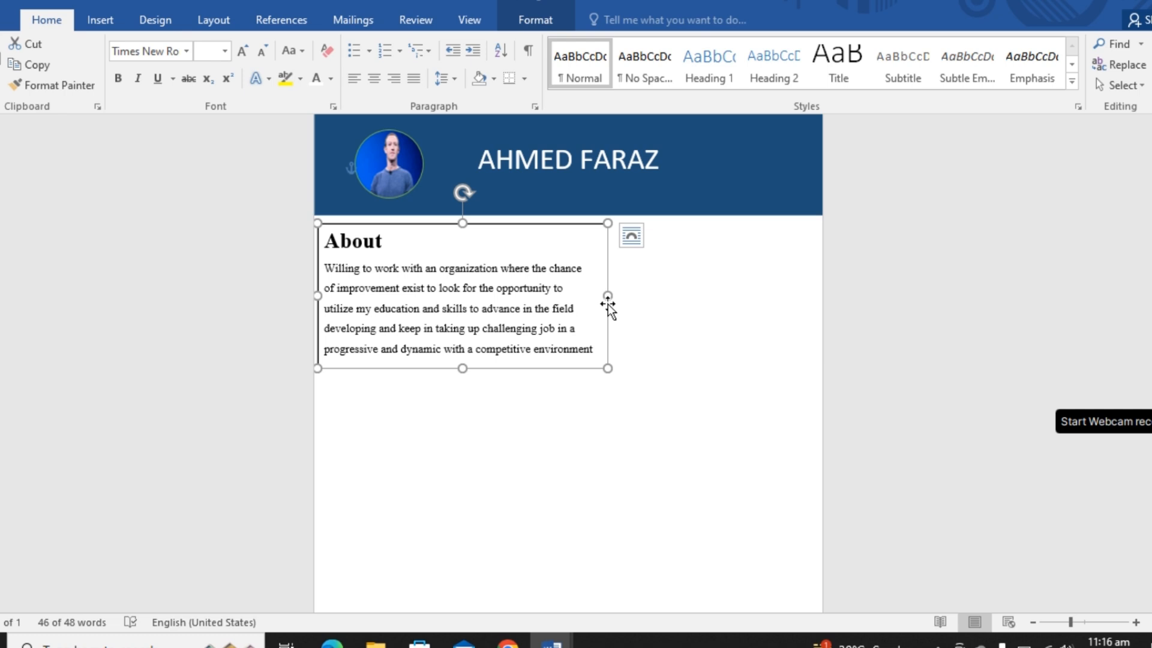
click(604, 436)
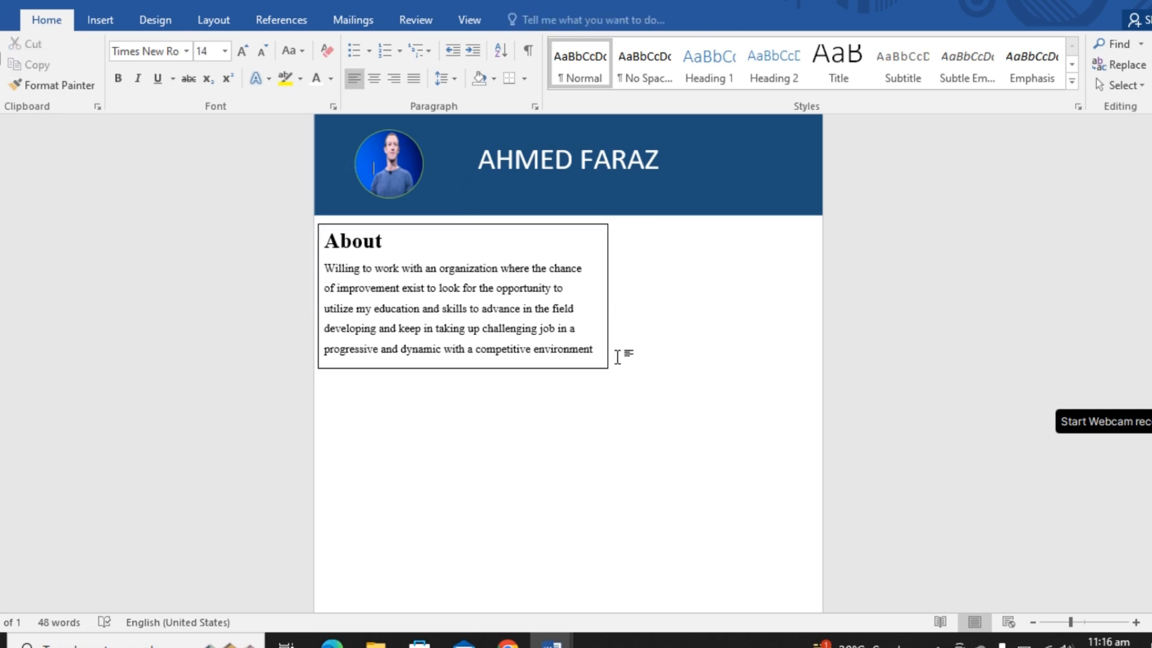
- Duplicate the About text box and move the copy below the original
click(608, 337)
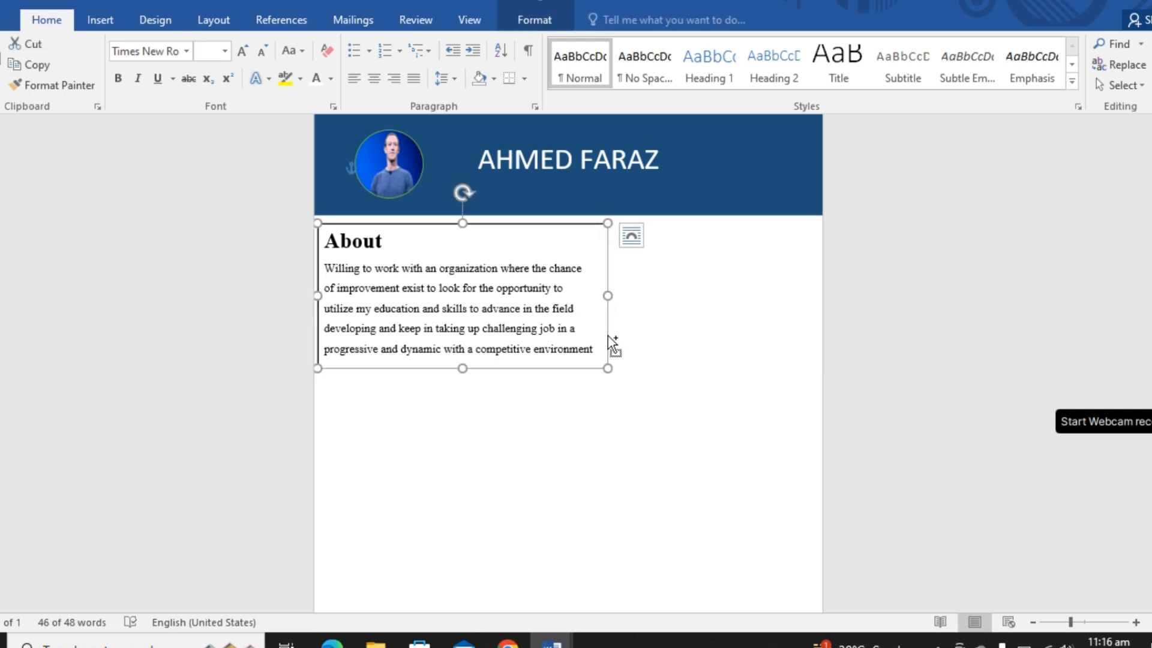
key(ctrl+d)
key(Down)
key(Down)
key(Down)
key(Down)
key(Down)
key(Down)
key(Down)
key(Down)
key(Down)
key(Down)
key(Down)
key(Down)
key(Down)
key(Down)
key(Down)
key(Down)
key(Down)
key(Down)
key(Down)
key(Down)
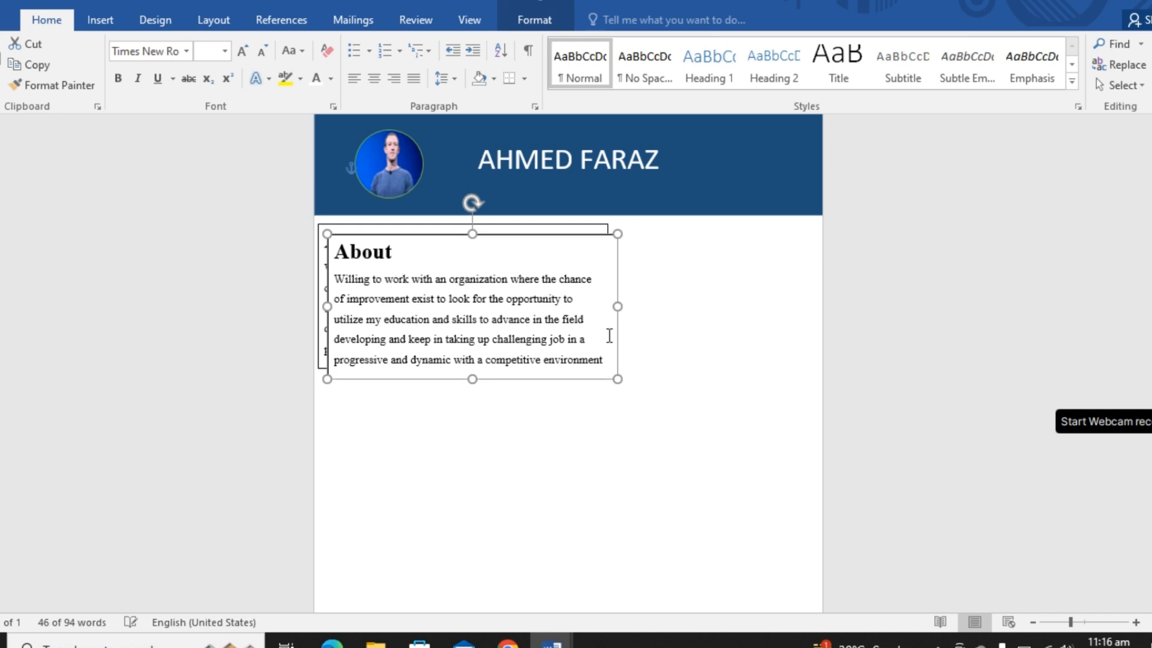
key(Left)
key(Left)
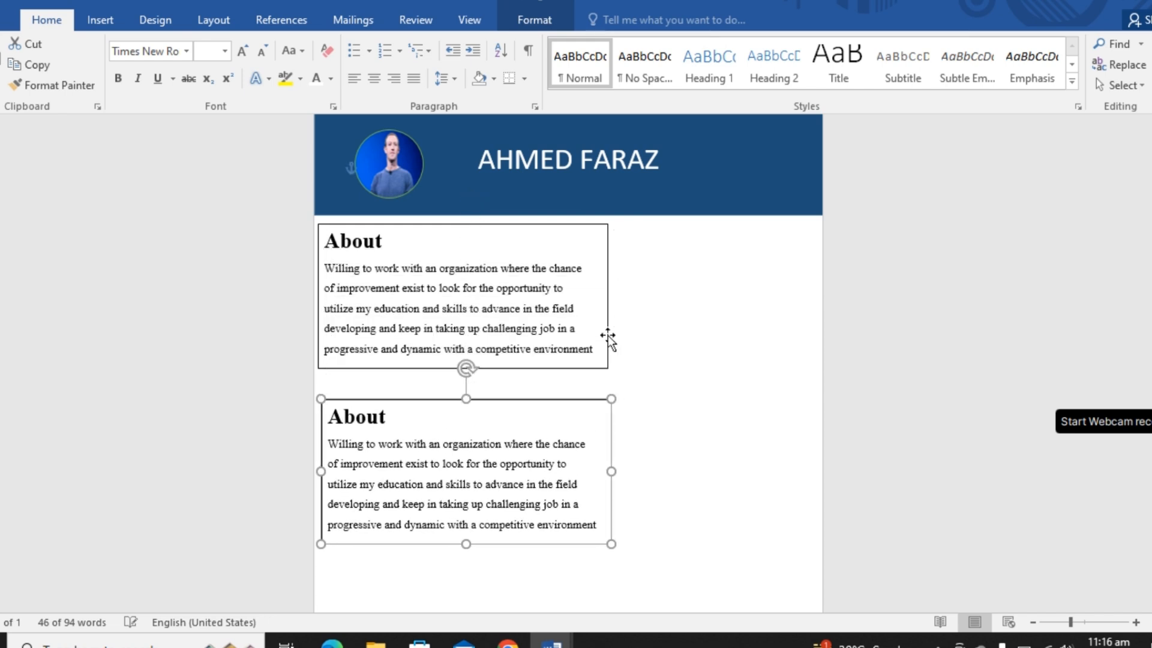
- Nudge the copied box up close beneath the About box and align its left edge with the original
key(Up)
key(Up)
key(Up)
key(Up)
key(ctrl+Up)
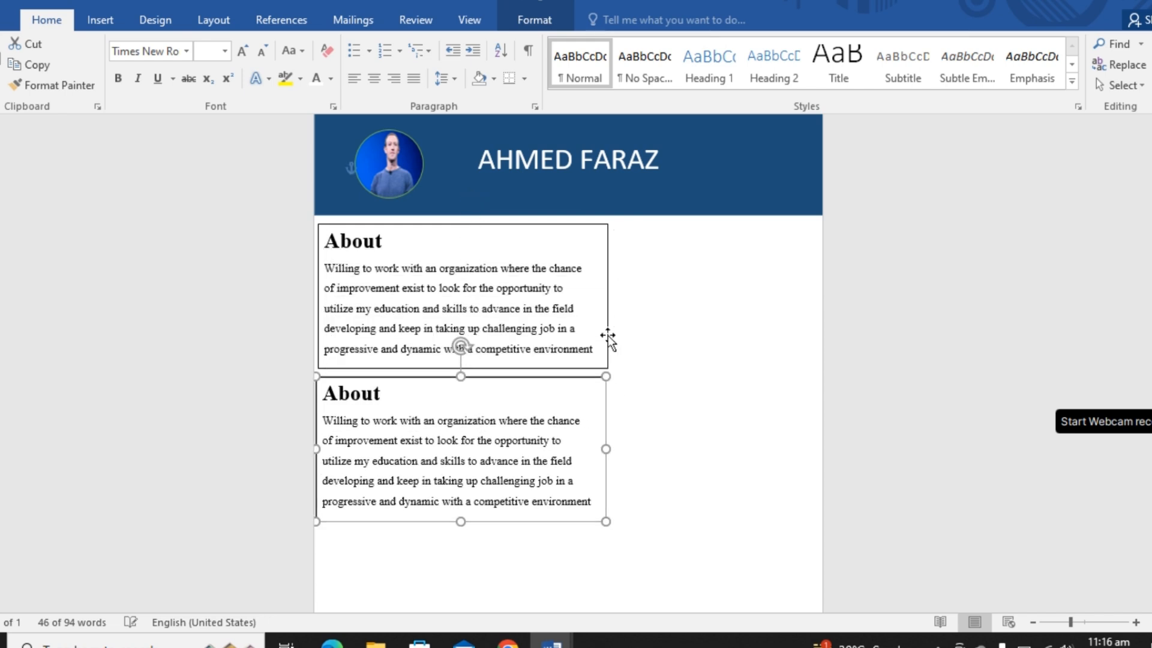
key(ctrl+Right)
key(ctrl+Right)
key(ctrl+Up)
key(ctrl+Up)
key(ctrl+Up)
key(ctrl+Up)
key(ctrl+Right)
key(ctrl+Right)
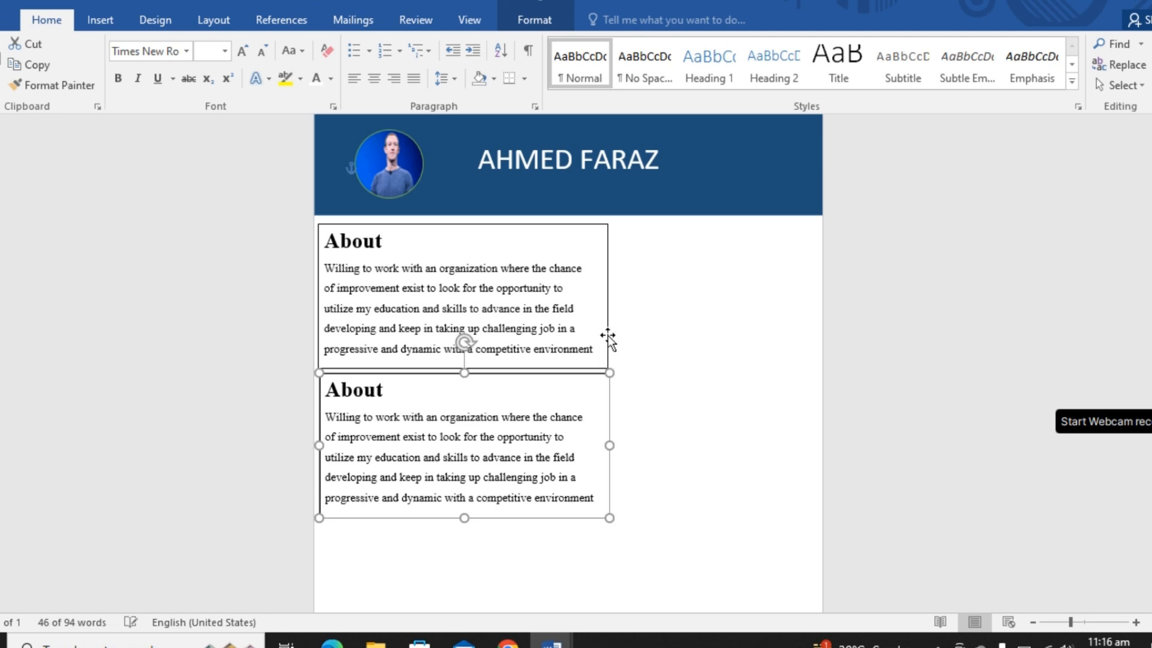
key(ctrl+Up)
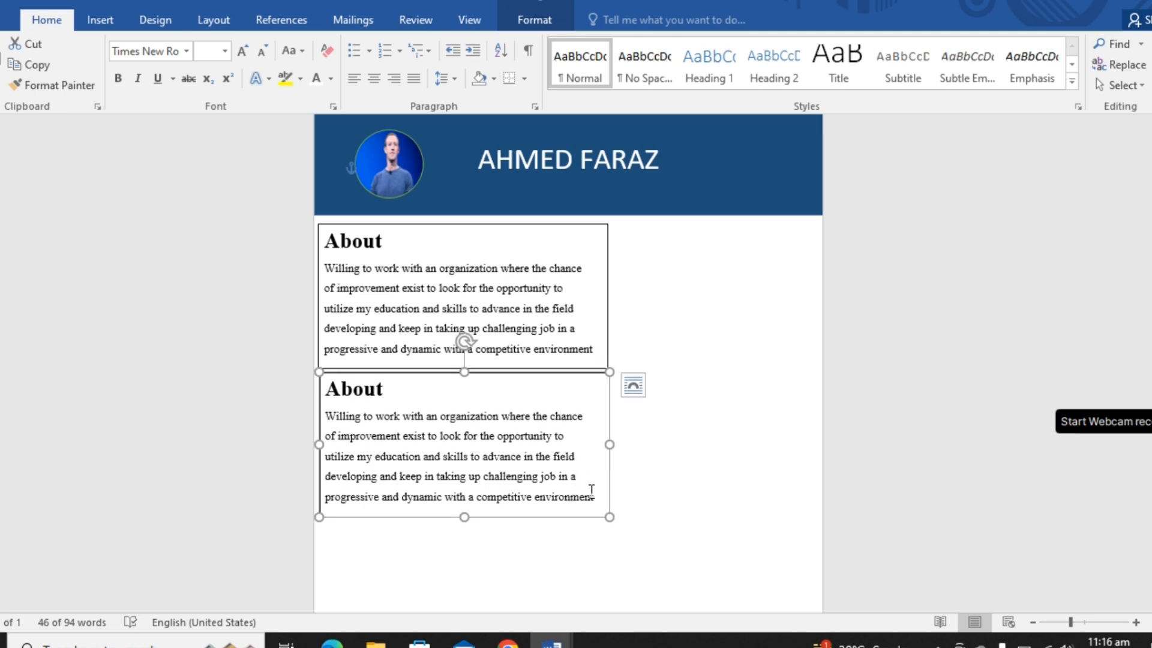
- Replace all the text in the copied box with the heading "Experience"
drag(592, 497, 413, 401)
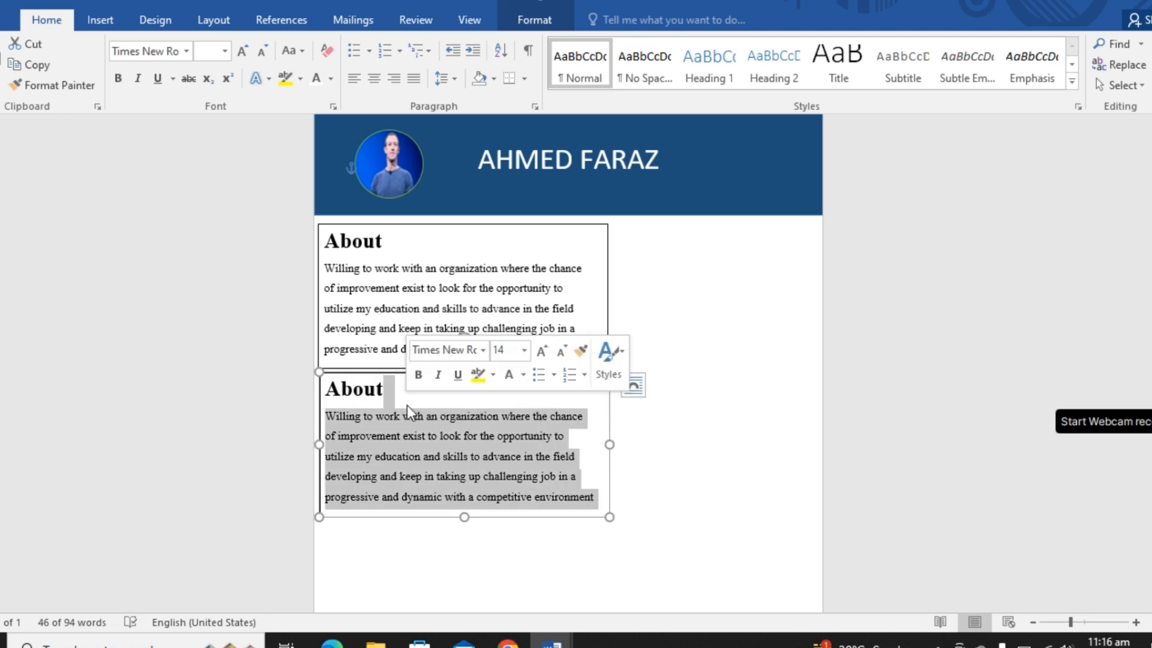
key(BackSpace)
key(BackSpace)
key(BackSpace)
key(BackSpace)
key(BackSpace)
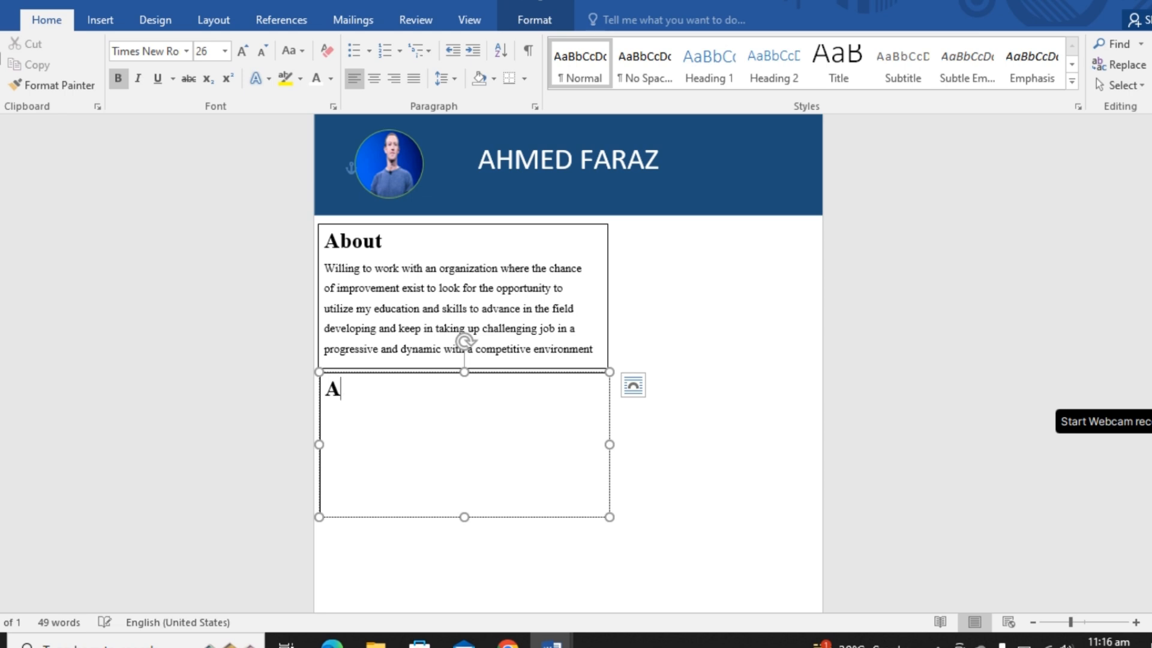
key(BackSpace)
text(Experience)
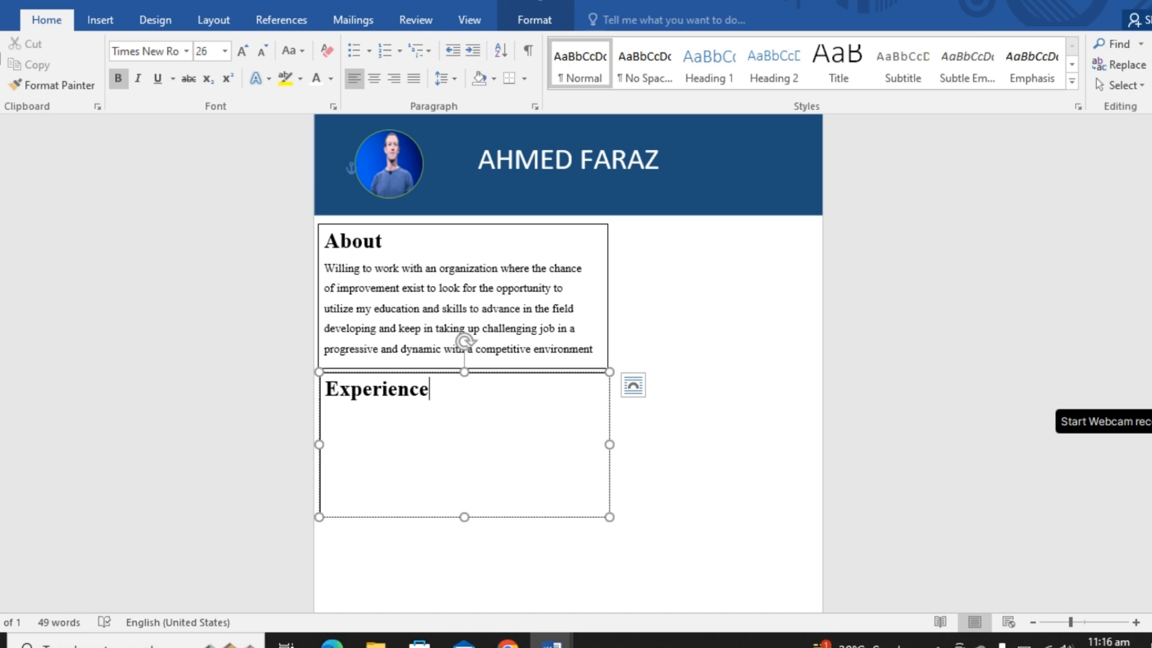
- Add the bulleted entries "Teaching" and "Data operator" under the Experience heading and shorten the box to fit them
key(Return)
click(354, 52)
text(Tea)
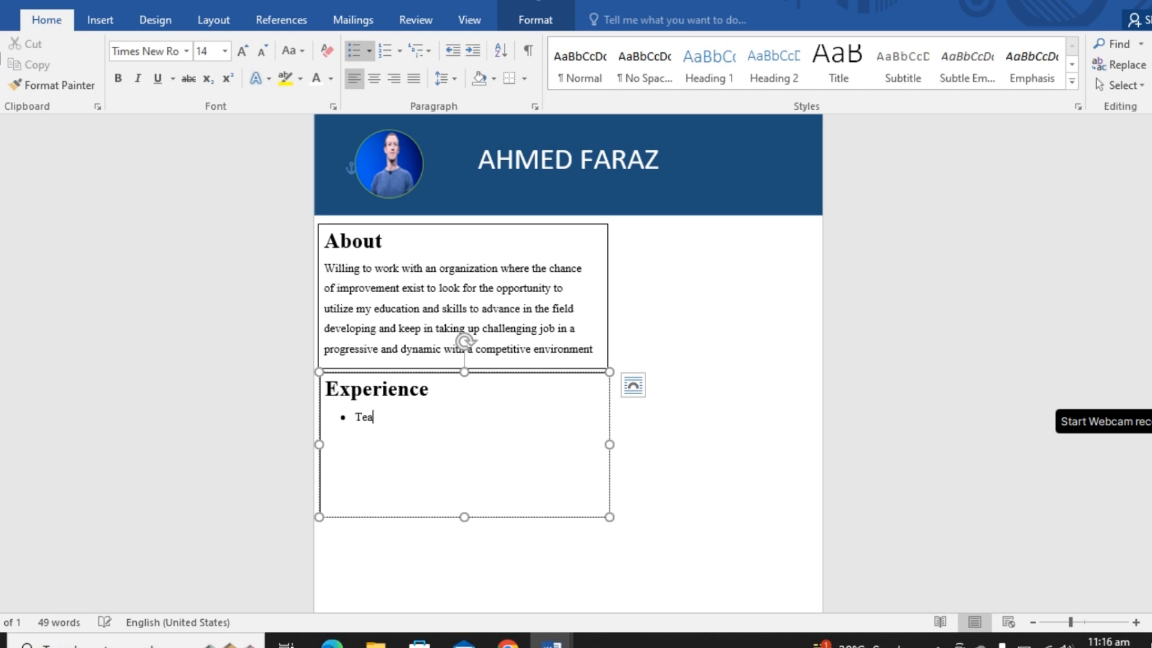
text(ching Data operator)
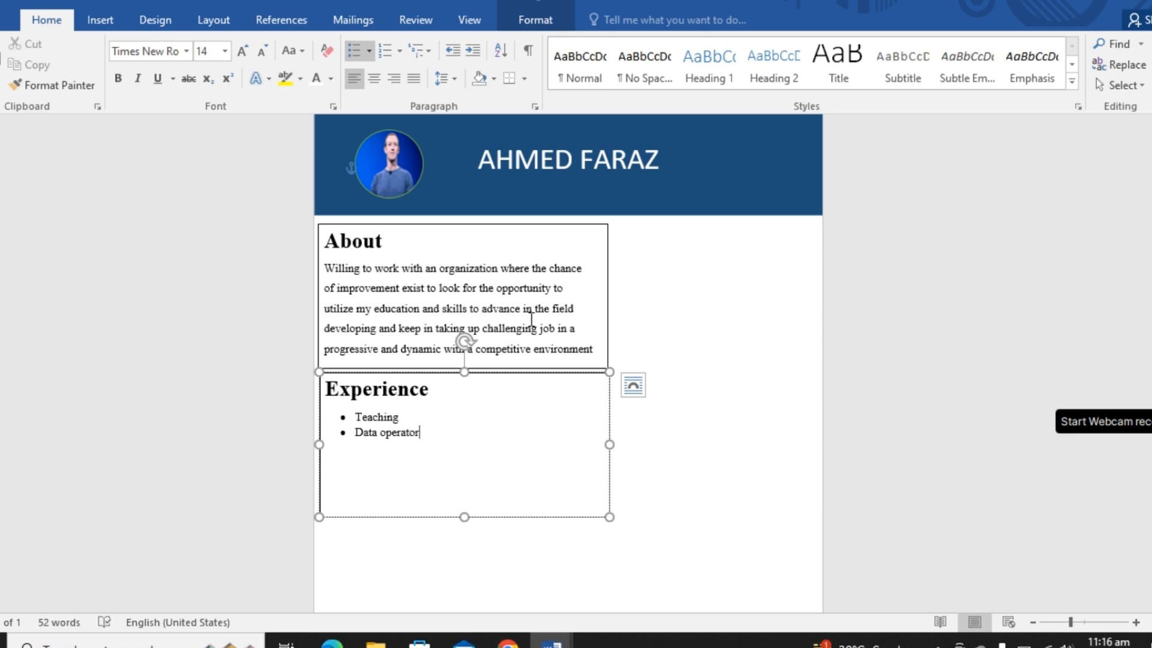
click(465, 516)
drag(465, 482, 468, 458)
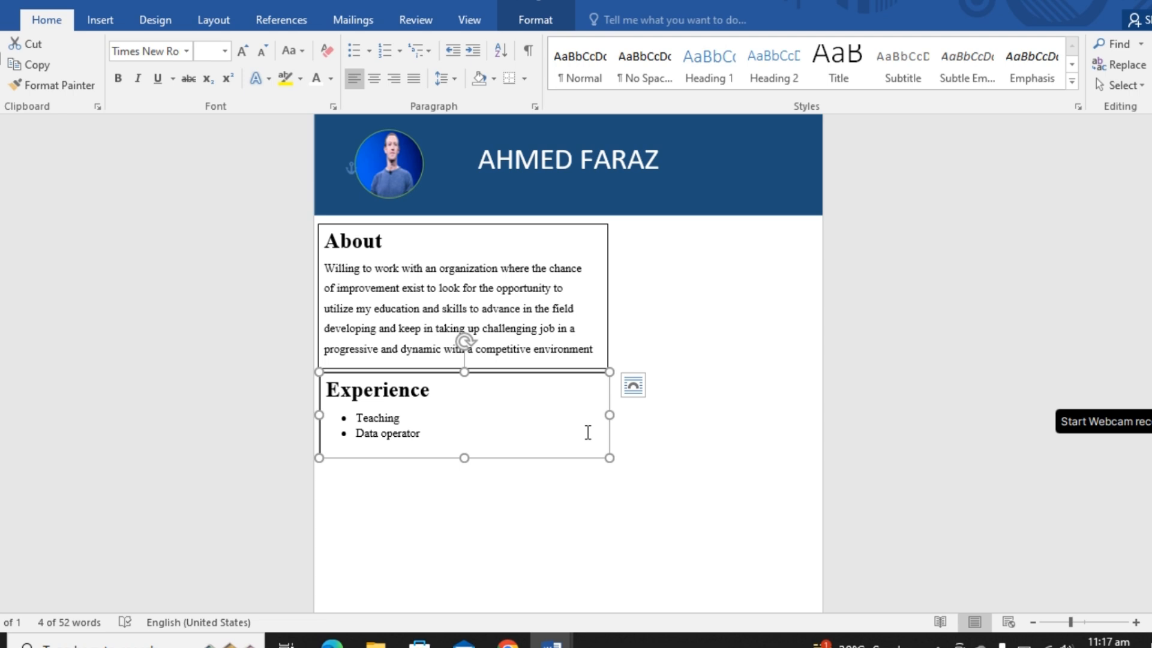
- Duplicate the Experience text box and move the copy below it
key(ctrl+d)
key(Down)
key(Down)
key(Down)
key(Down)
key(Down)
key(Down)
key(Down)
key(Down)
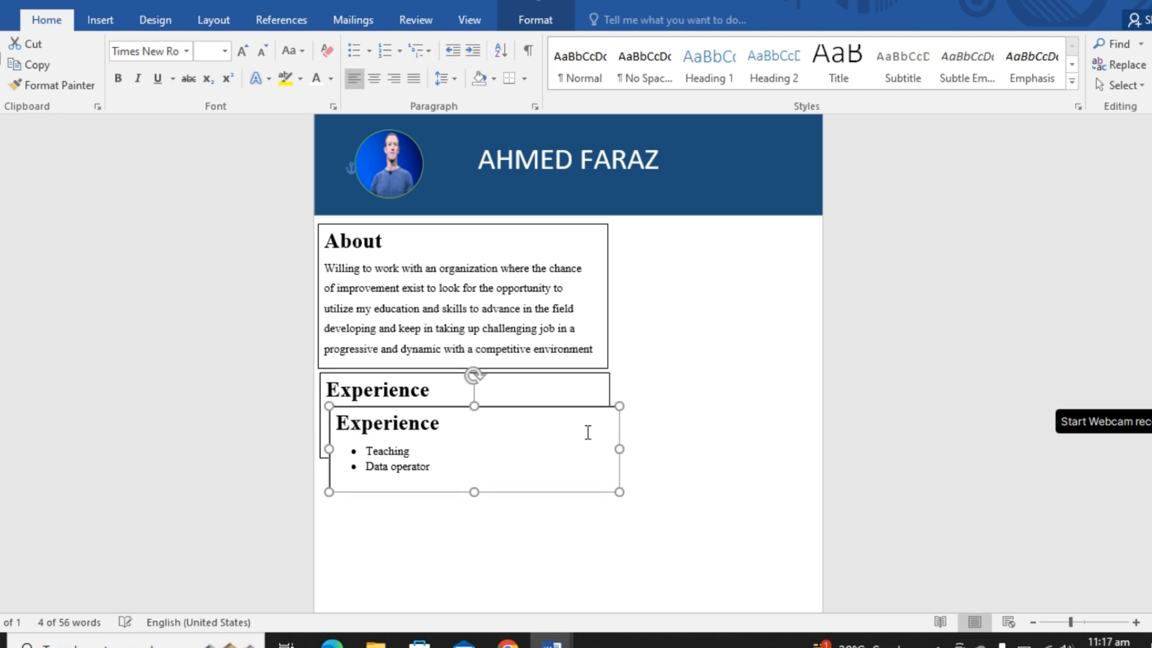
key(Down)
key(Down)
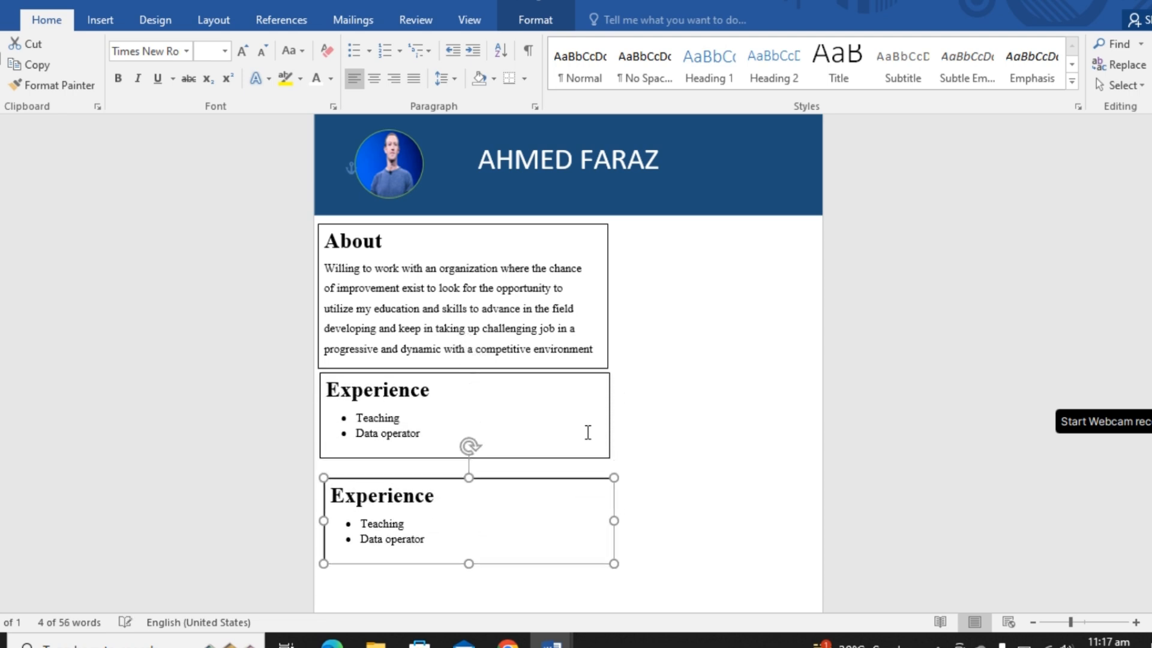
- Nudge the copied Experience box up close beneath the original and shift it slightly to line up with the original's left edge
key(Left)
key(ctrl+Up)
key(ctrl+Up)
key(ctrl+Up)
key(ctrl+Up)
key(ctrl+Up)
key(ctrl+Up)
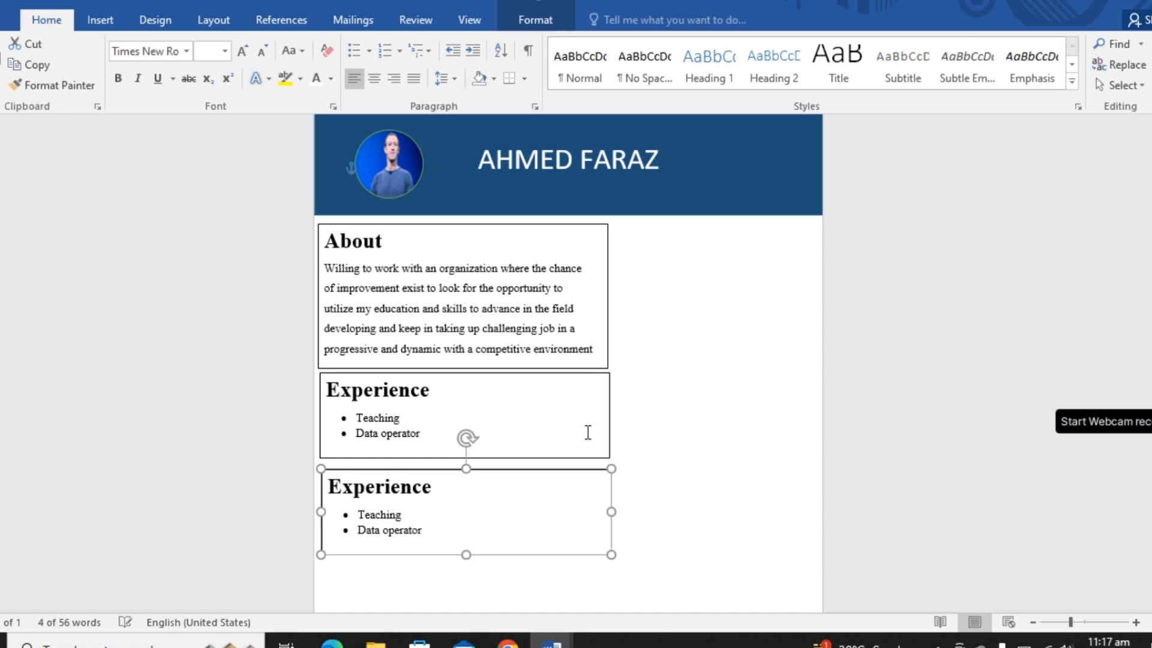
key(ctrl+Up)
key(ctrl+Up)
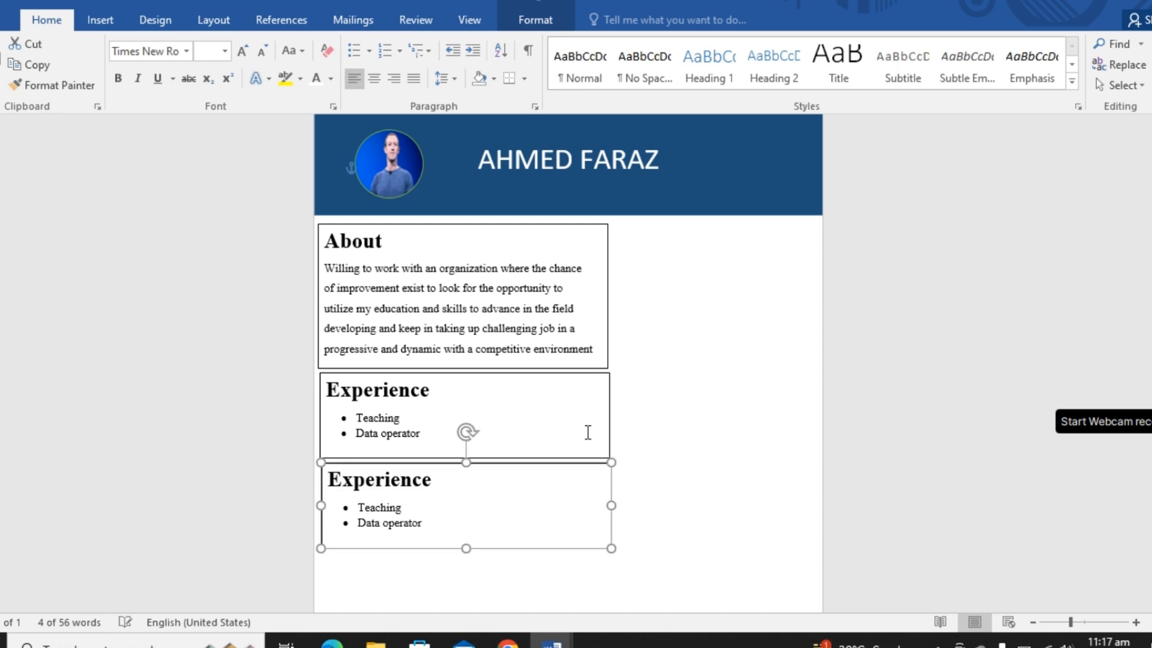
- Replace all the text in the copied box with the heading "Education" and start a new line under it
click(428, 523)
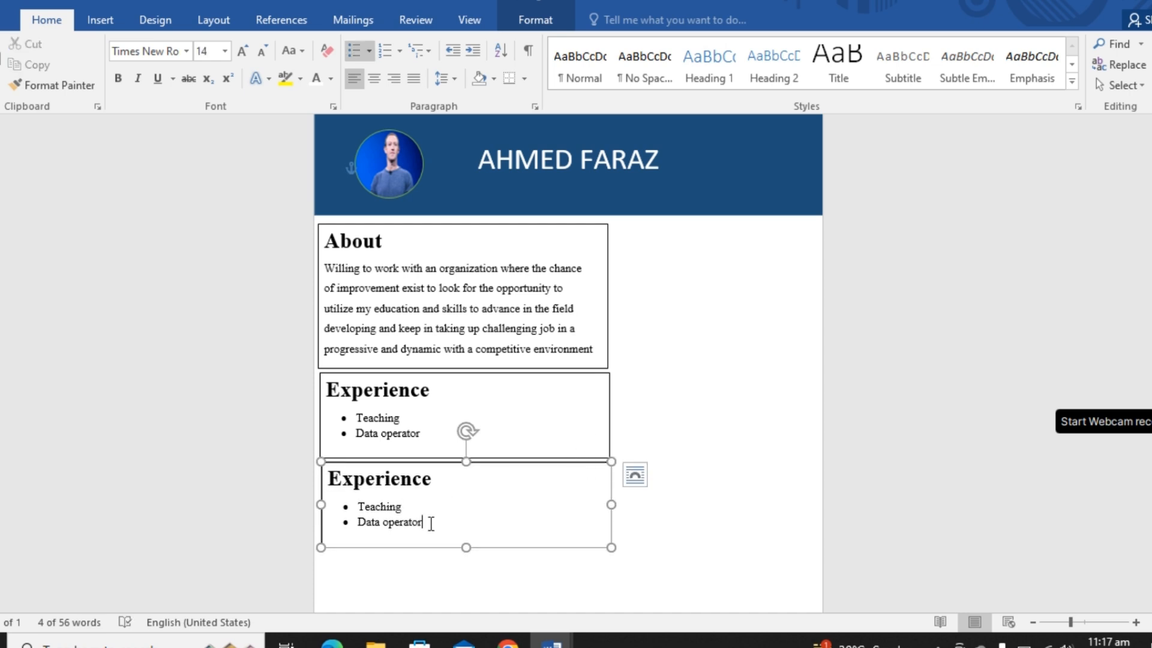
key(ctrl+BackSpace)
key(BackSpace)
key(BackSpace)
key(BackSpace)
key(BackSpace)
key(BackSpace)
key(BackSpace)
key(BackSpace)
key(BackSpace)
key(BackSpace)
key(BackSpace)
key(BackSpace)
key(BackSpace)
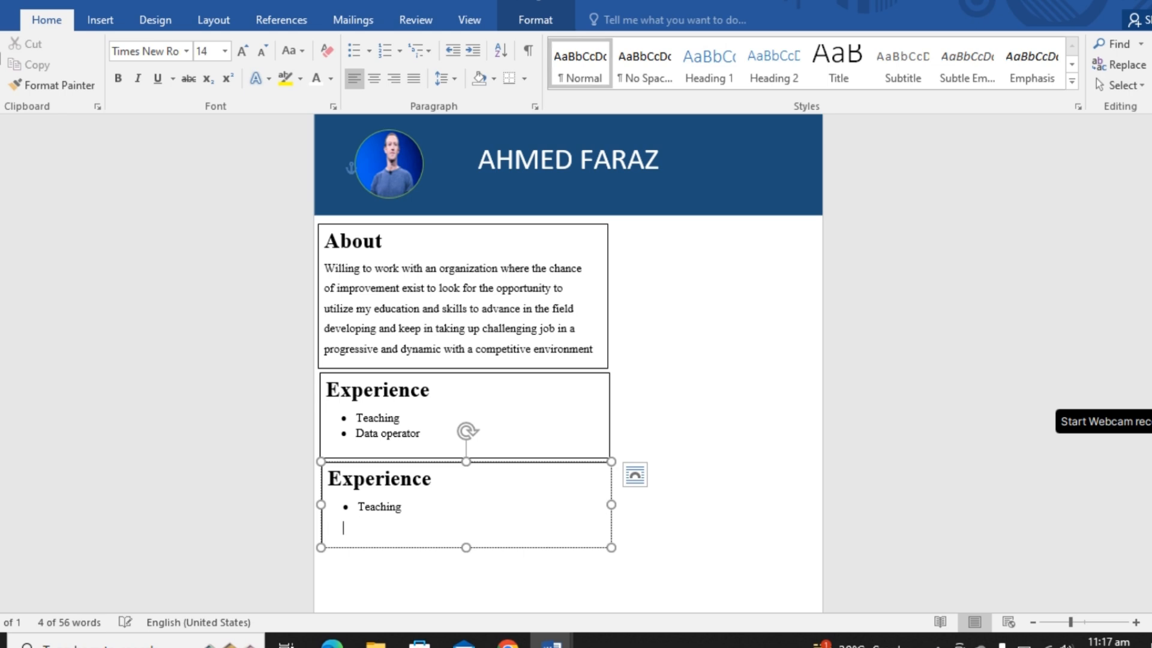
key(BackSpace)
key(BackSpace)
key(BackSpace)
key(BackSpace)
key(BackSpace)
key(BackSpace)
key(BackSpace)
key(BackSpace)
key(BackSpace)
key(BackSpace)
key(BackSpace)
key(BackSpace)
key(BackSpace)
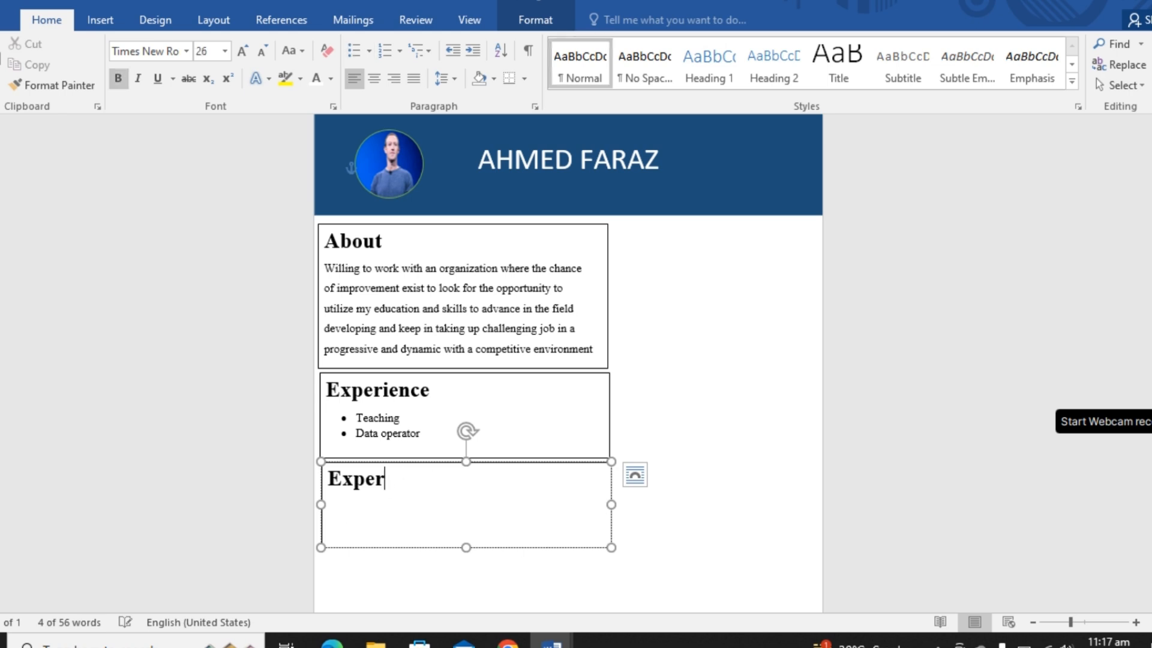
text(ducation)
key(Return)
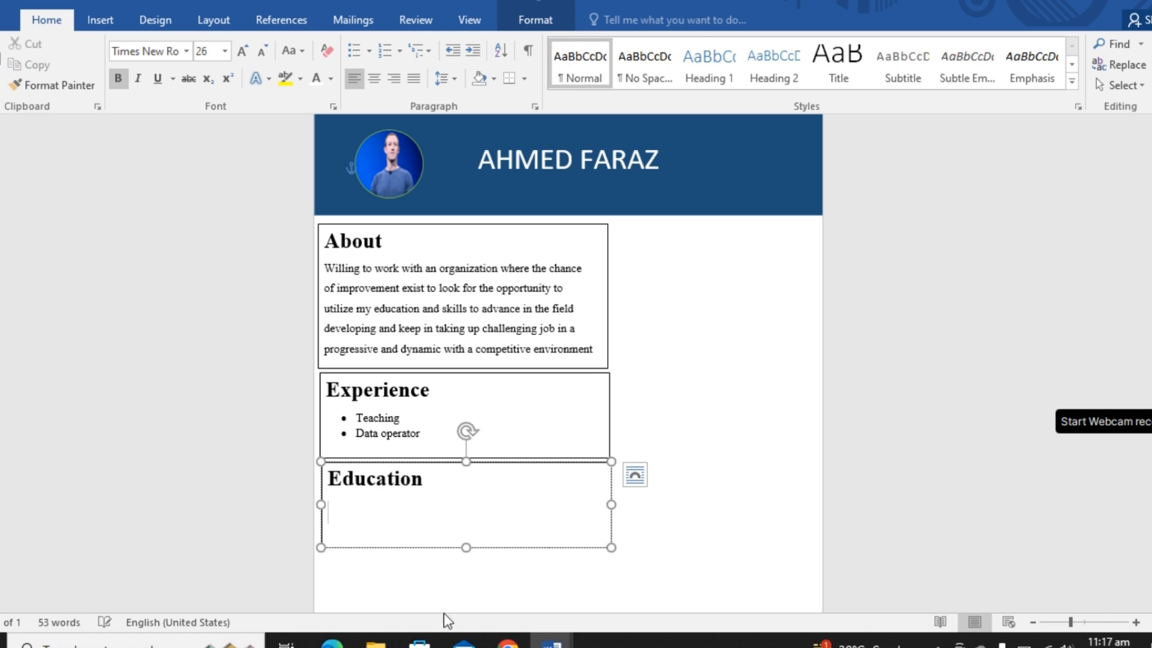
- Extend the Education box downward to roughly one and a half times its height or more, making room for entries
drag(464, 549, 460, 600)
scroll(433, 494, down, 4)
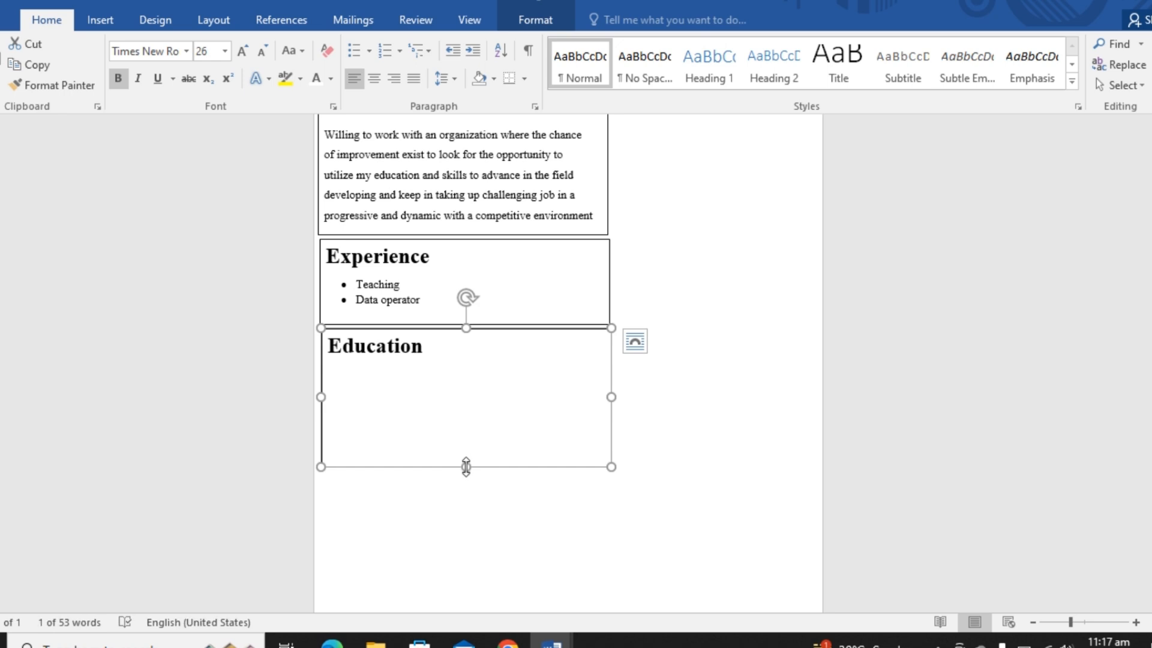
drag(466, 467, 466, 478)
- Start a 14 pt line under the Education heading reading "Under-graduated | Dow university"
click(444, 347)
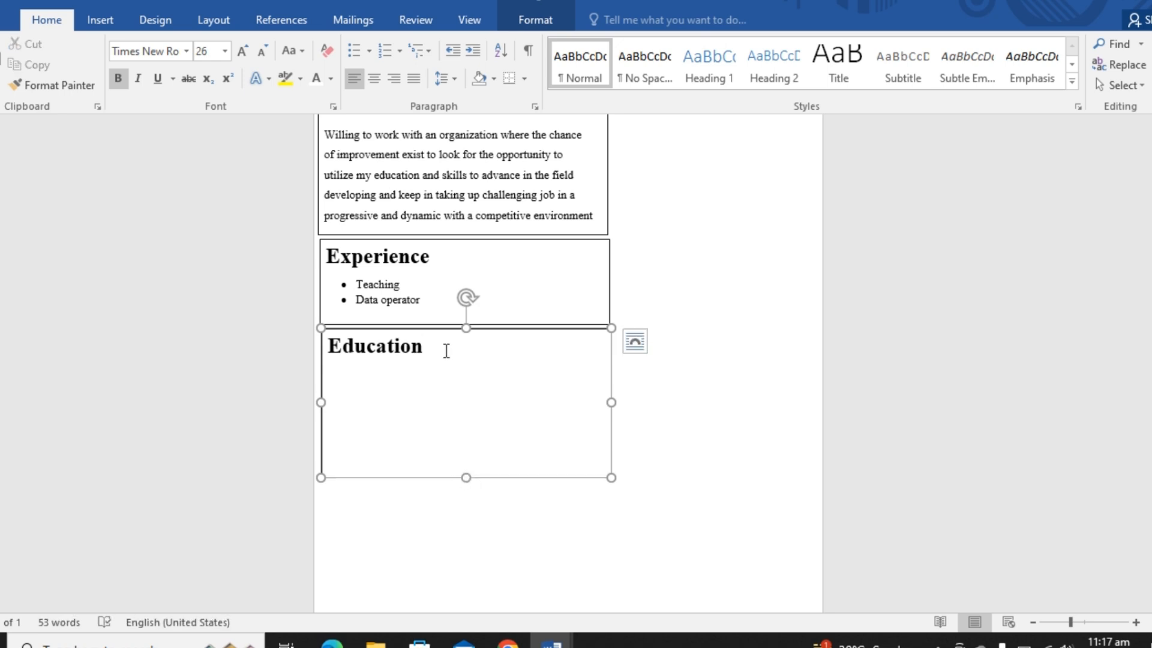
key(Return)
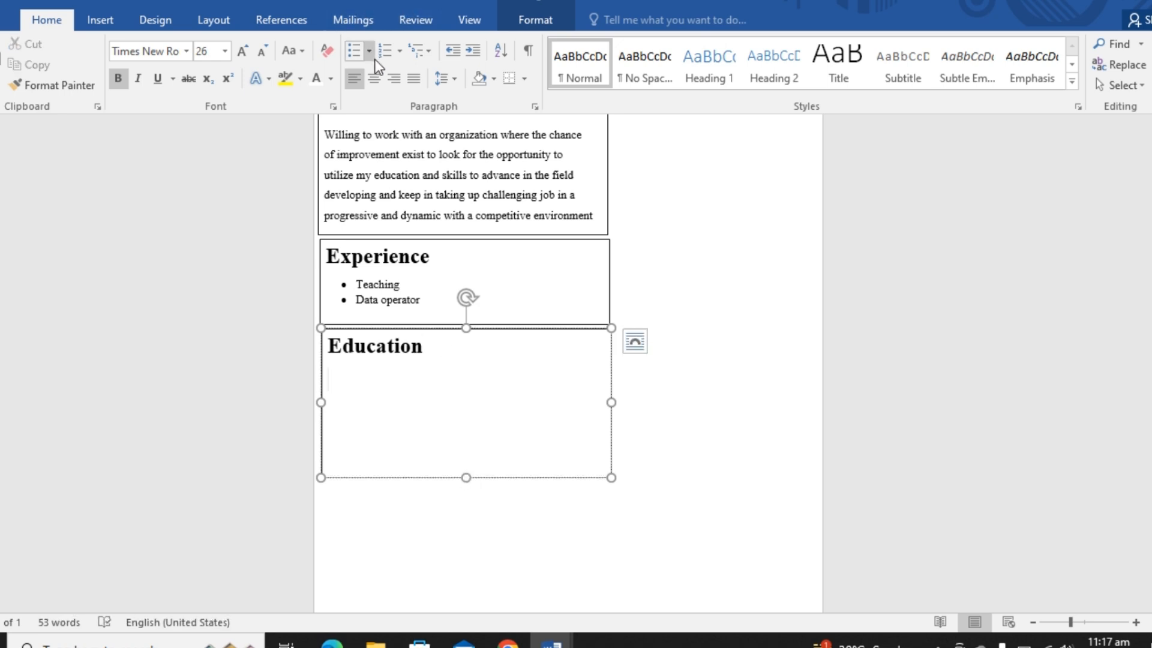
click(225, 51)
click(204, 158)
text(Under-graduated)
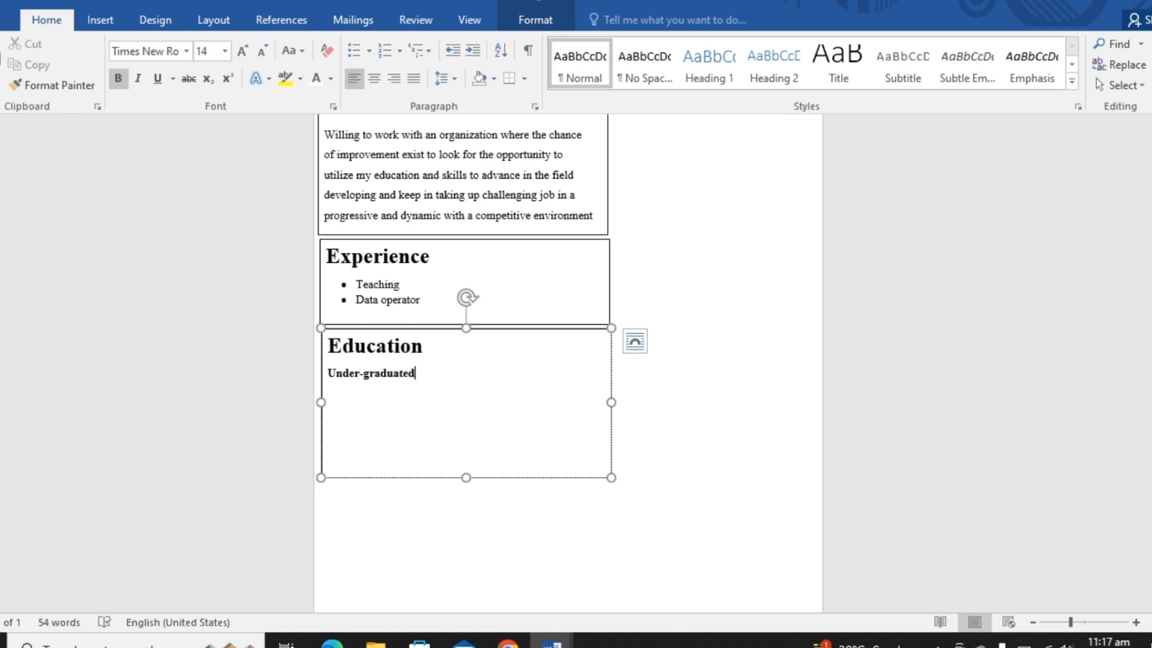
text( | )
text(Dow )
text(un)
text(iversoyt)
key(BackSpace)
key(BackSpace)
key(BackSpace)
text(ity )
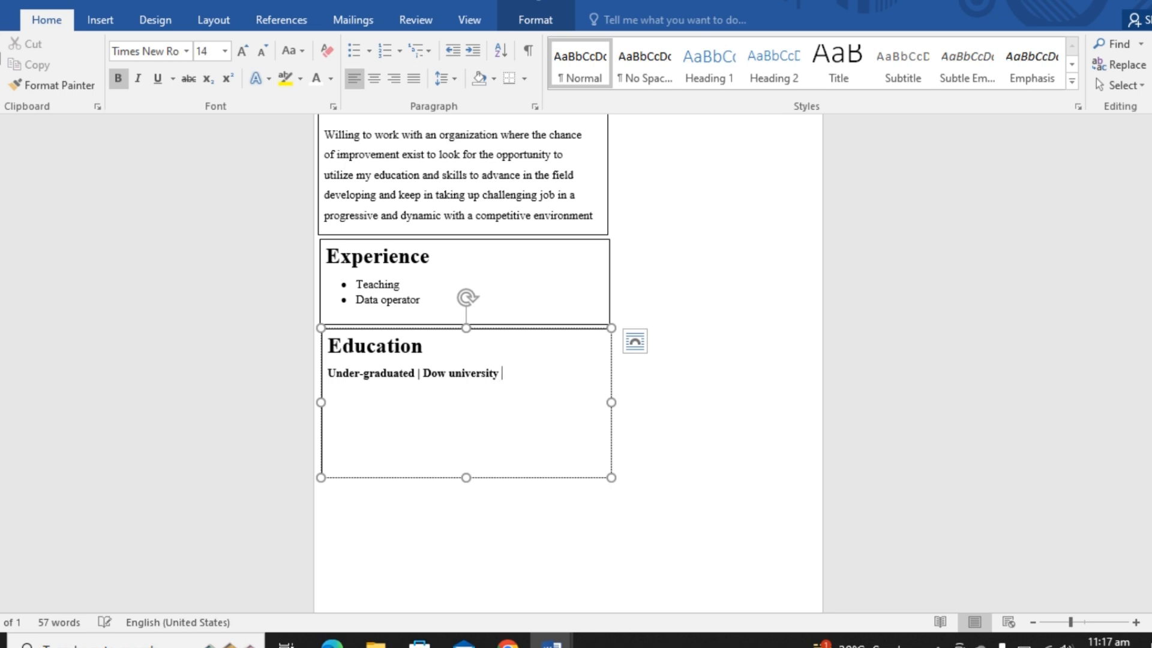
text(\)
- Complete the under-graduate line with another vertical-bar separator and the period "2024 present"
key(BackSpace)
text(\)
key(BackSpace)
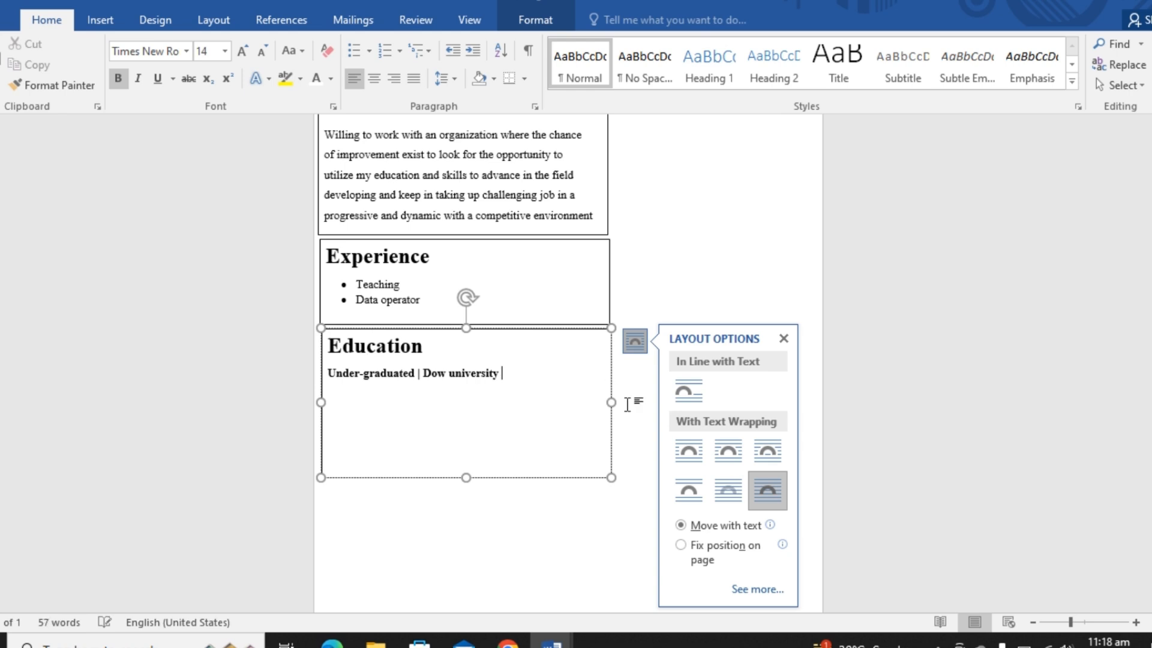
click(545, 397)
click(519, 372)
click(785, 339)
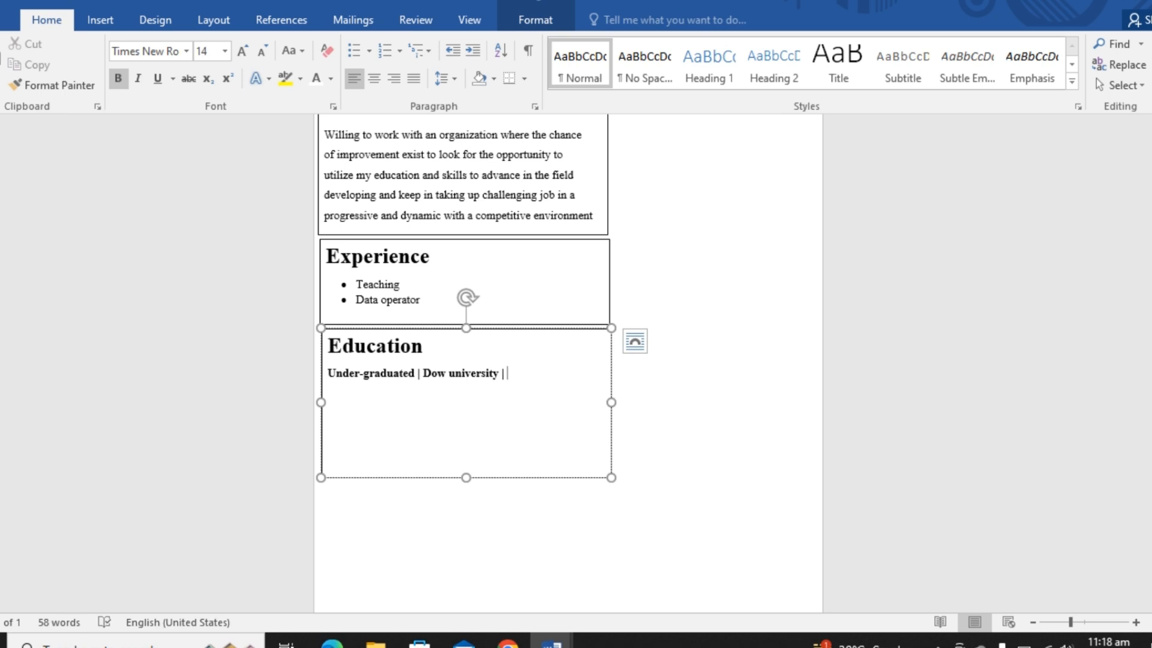
text(2024 present)
- Add a bulleted entry below the under-graduate line reading "I've done BSC from dow university of Pakistan"
click(355, 51)
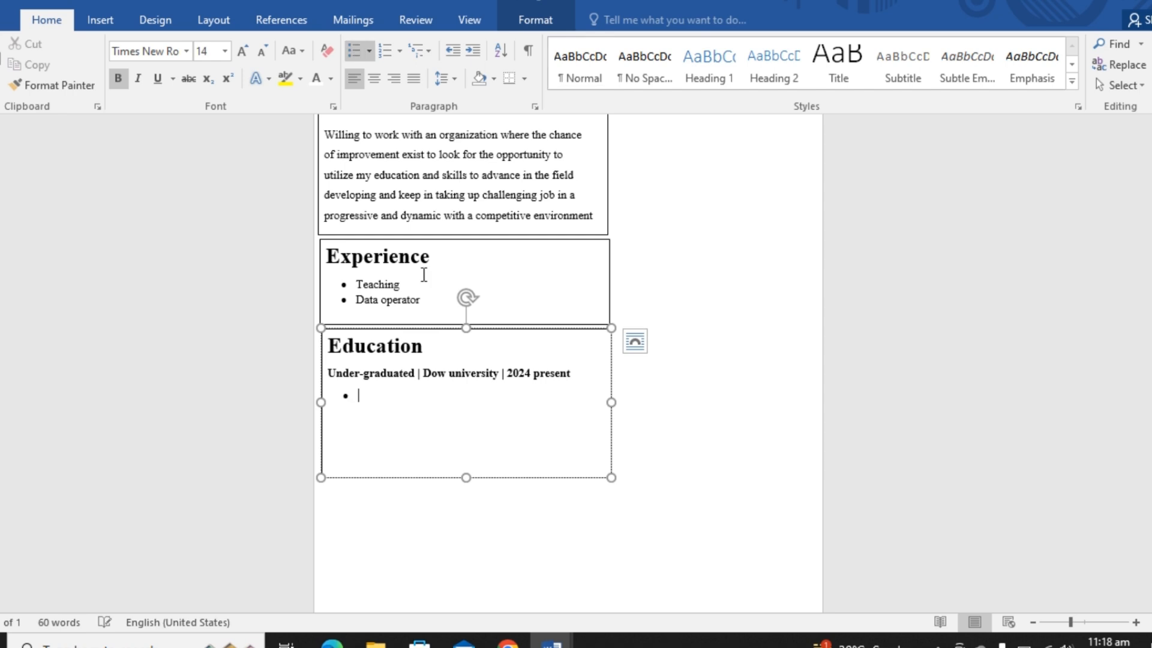
text(I')
key(BackSpace)
text(')
text(ve done)
text( BSC)
text( from d)
text(ow )
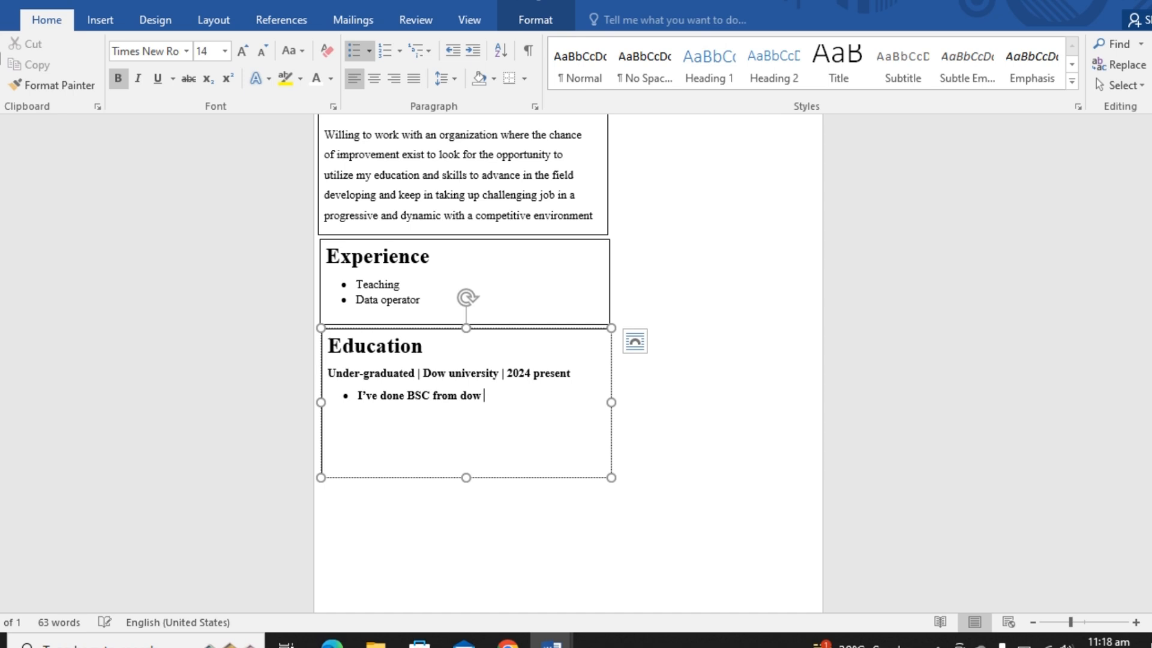
text(university)
text(of Pakistan)
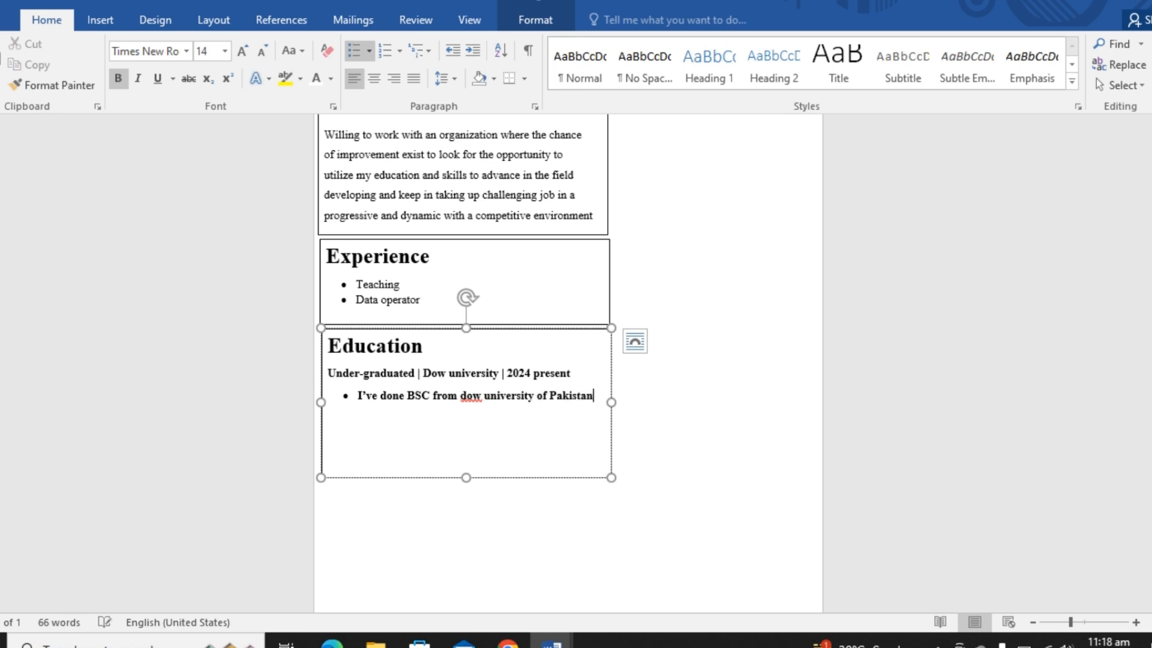
- Remove the bold formatting from the whole BSC bullet in the Education box
key(ctrl+Left)
click(358, 398)
key(shift+Down)
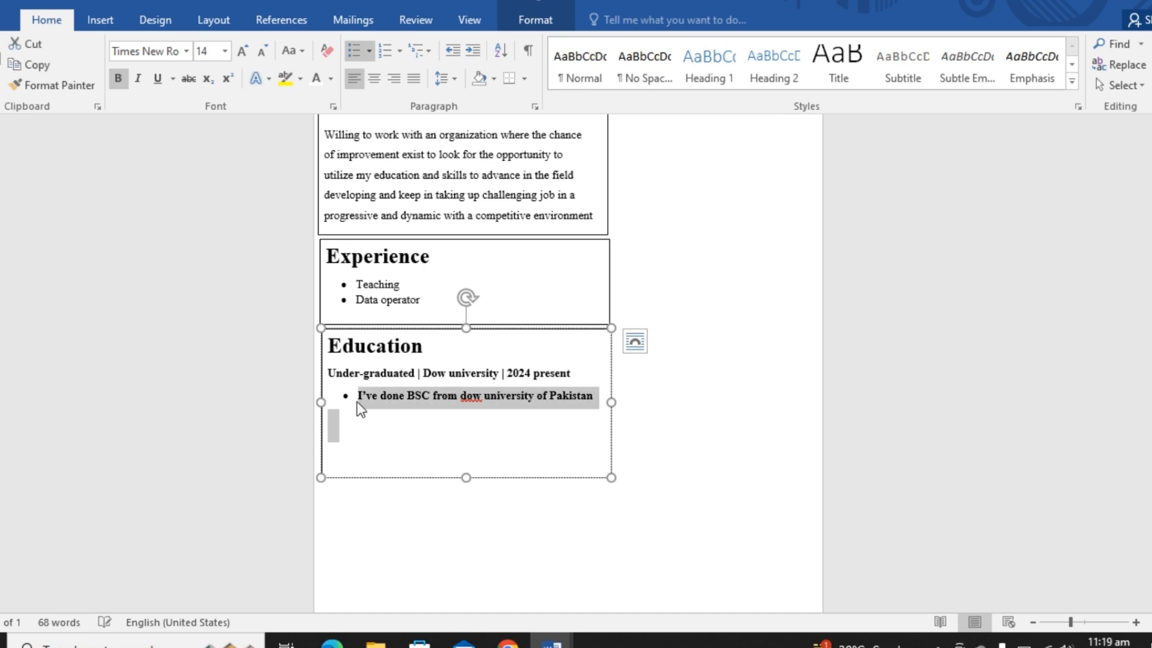
key(ctrl)
click(462, 450)
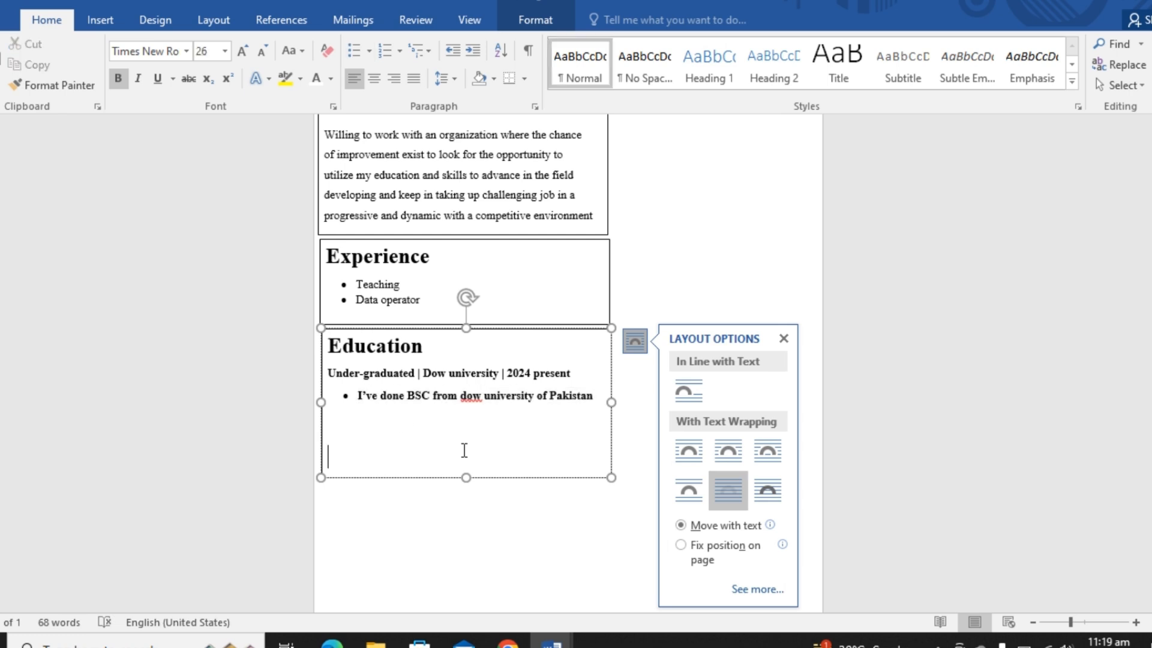
scroll(552, 586, up, 3)
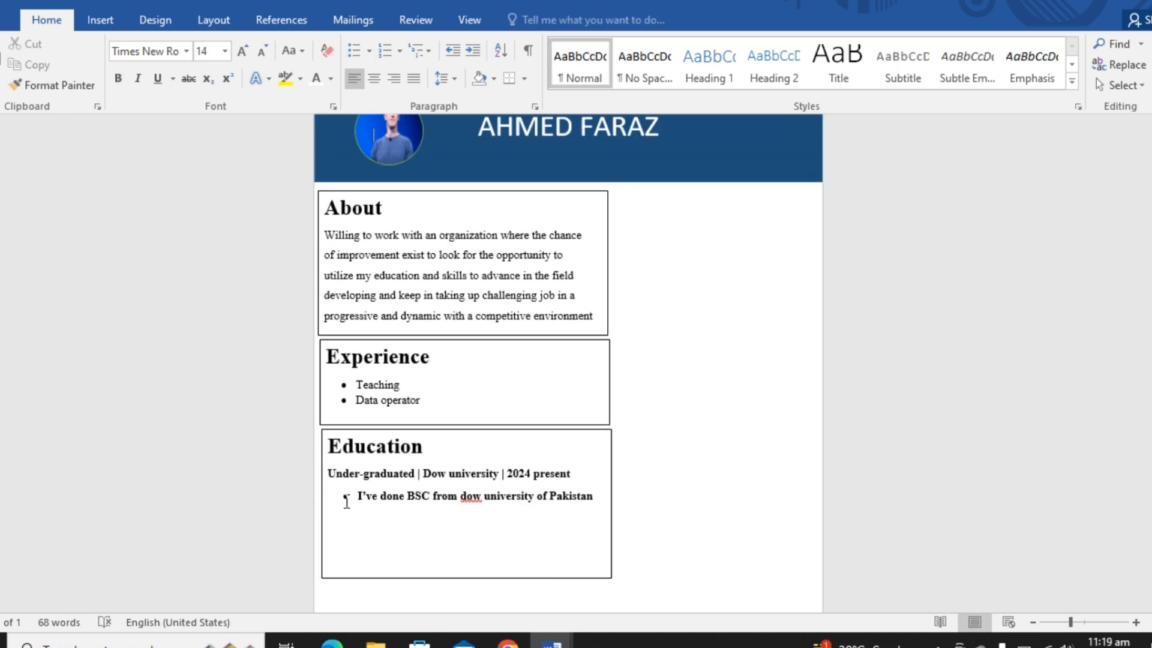
drag(347, 494, 367, 516)
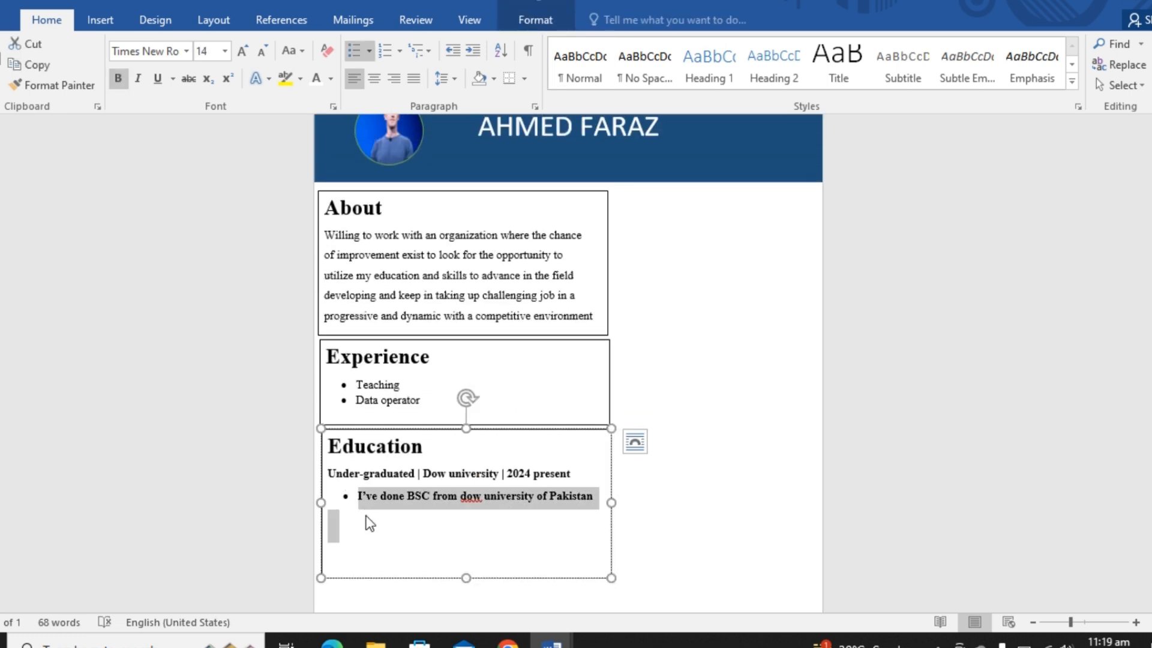
key(ctrl+b)
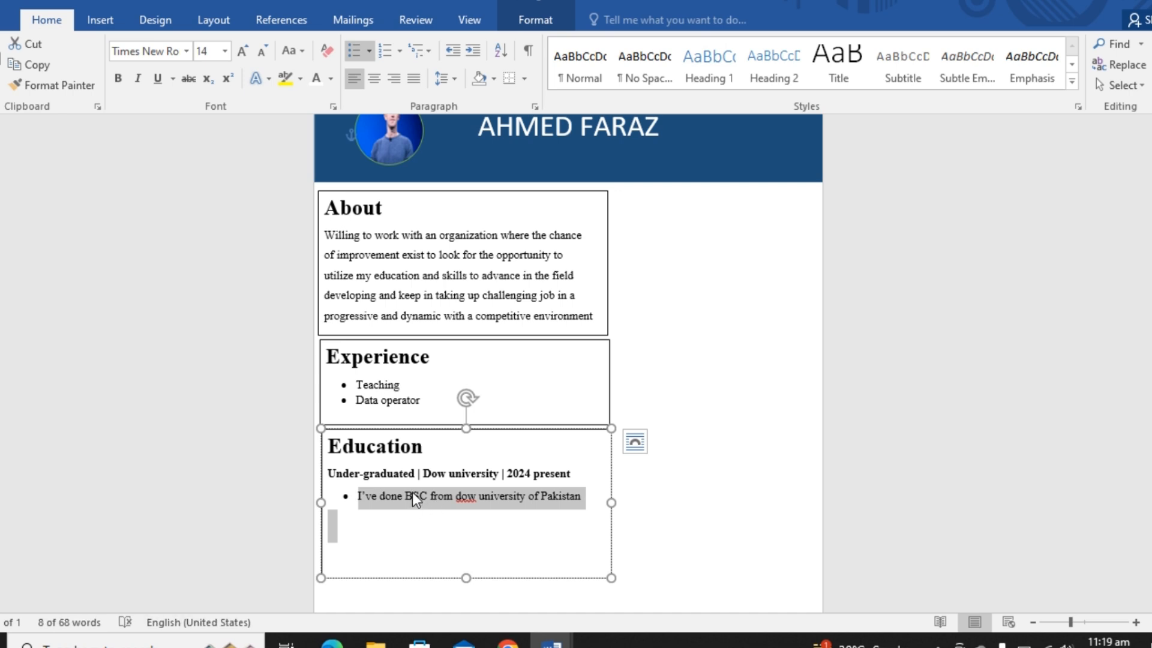
- Make only the word "BSC" bold in the Education bullet
click(412, 495)
click(405, 494)
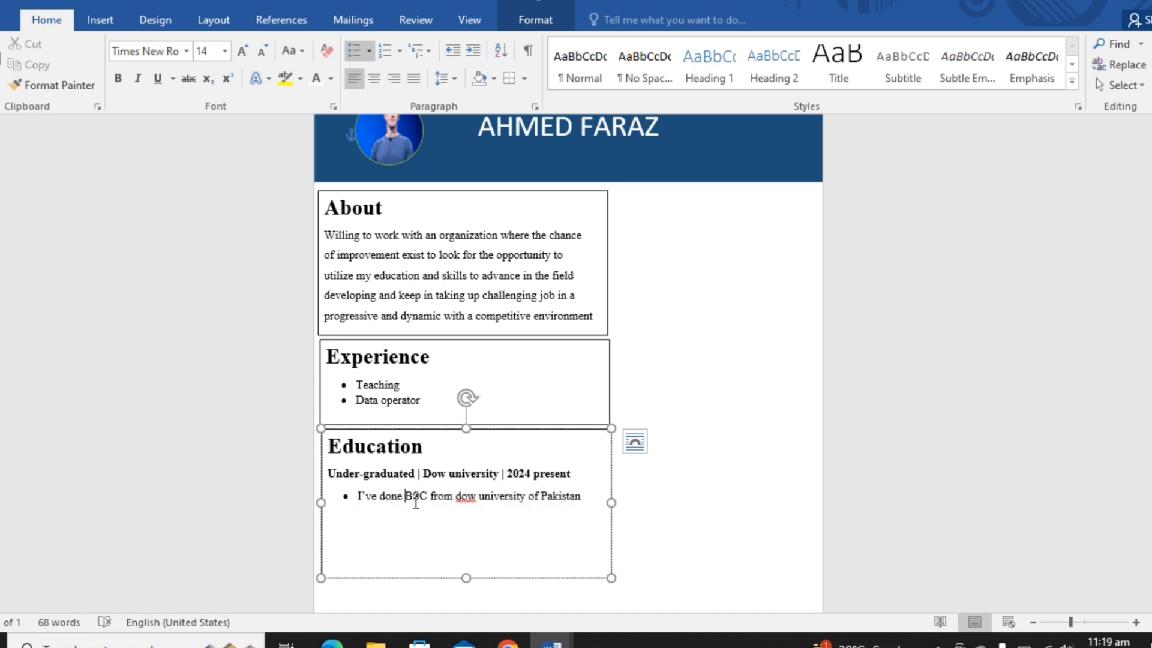
key(shift+Right)
key(shift+Right)
key(shift+Right)
key(ctrl+b)
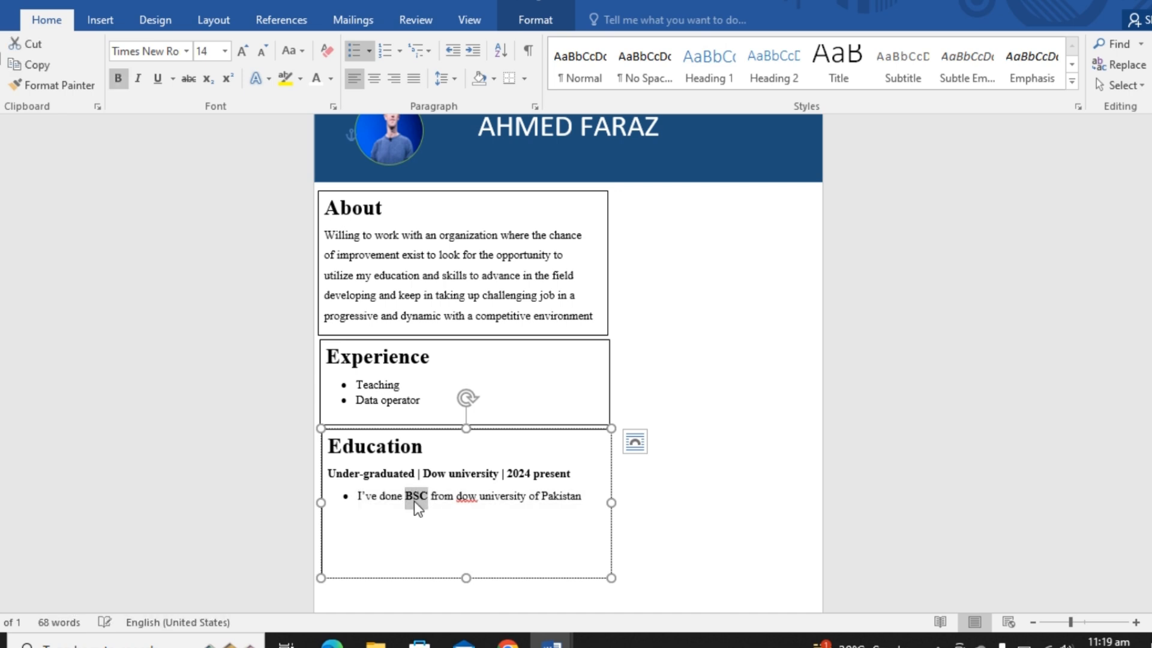
- Capitalize the university name in the BSC bullet so it reads "Dow"
click(478, 495)
key(BackSpace)
key(BackSpace)
key(BackSpace)
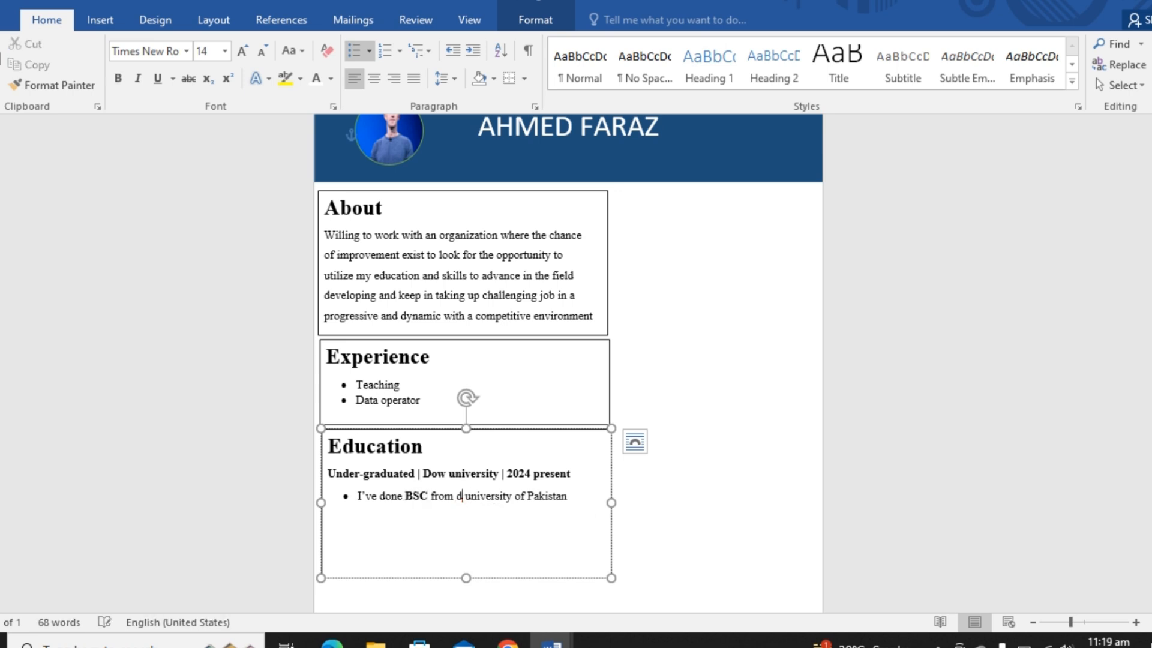
text(Do)
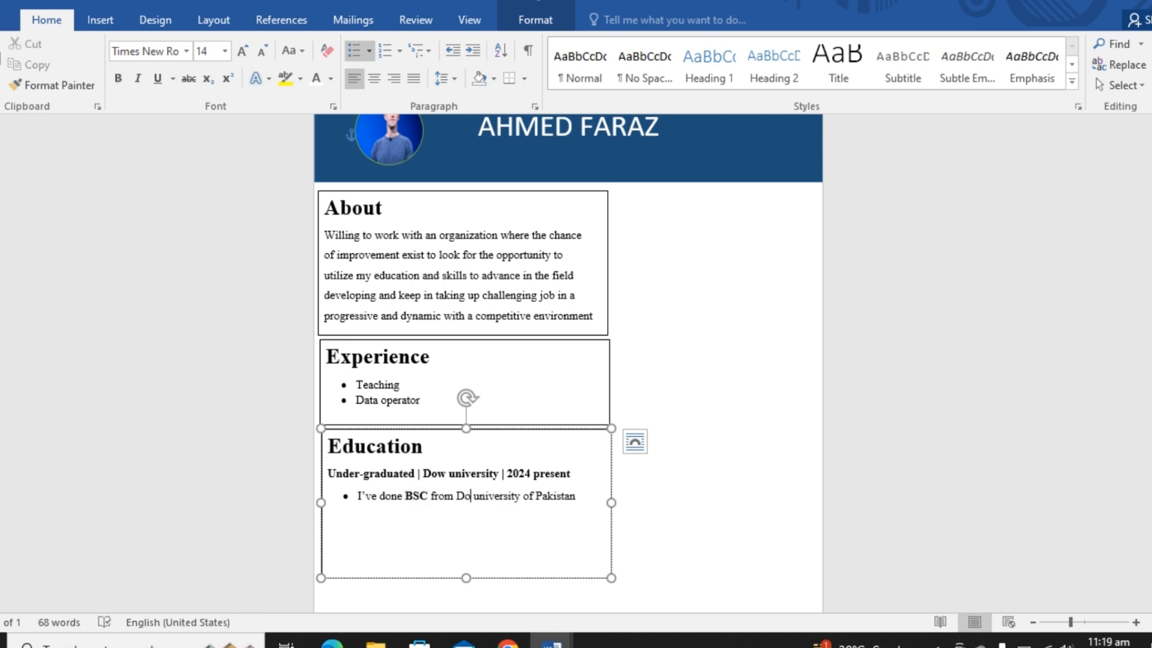
text(w)
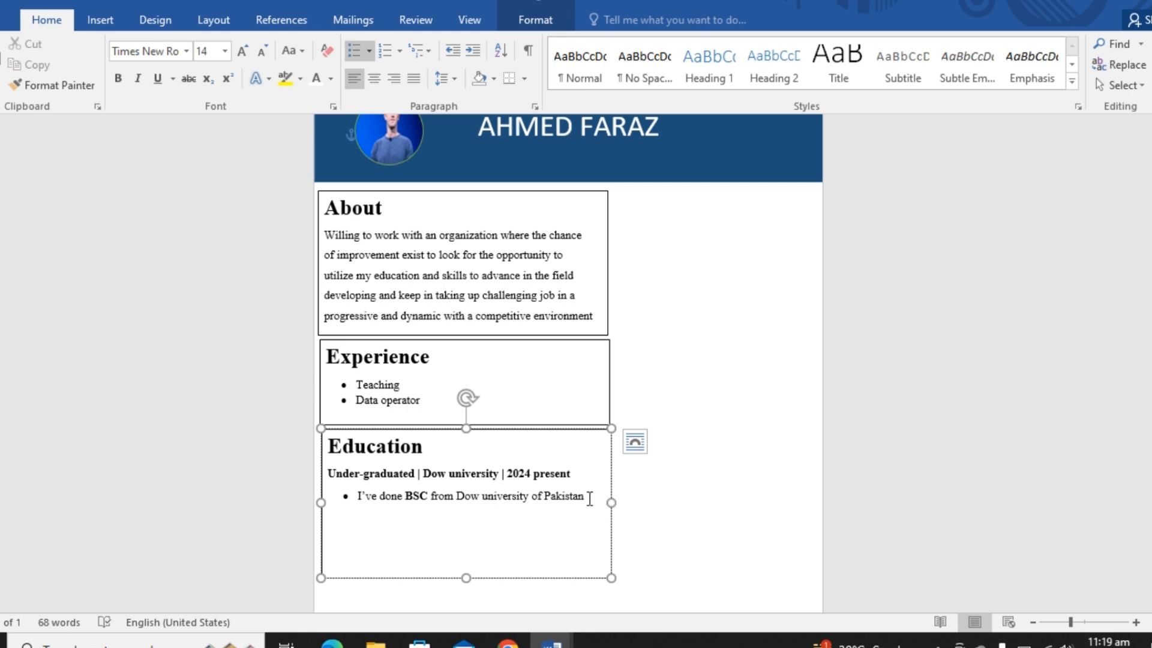
- Start an unbulleted line below the BSC bullet with "Intermediate |", correcting the spelling of the word
key(Return)
key(BackSpace)
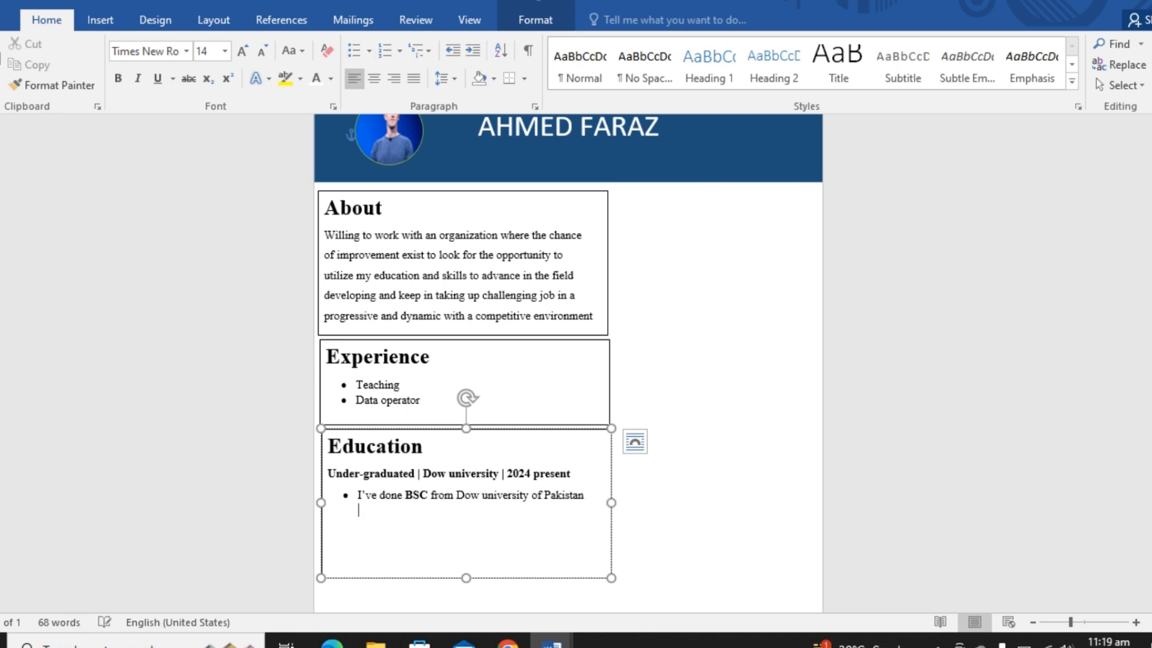
key(BackSpace)
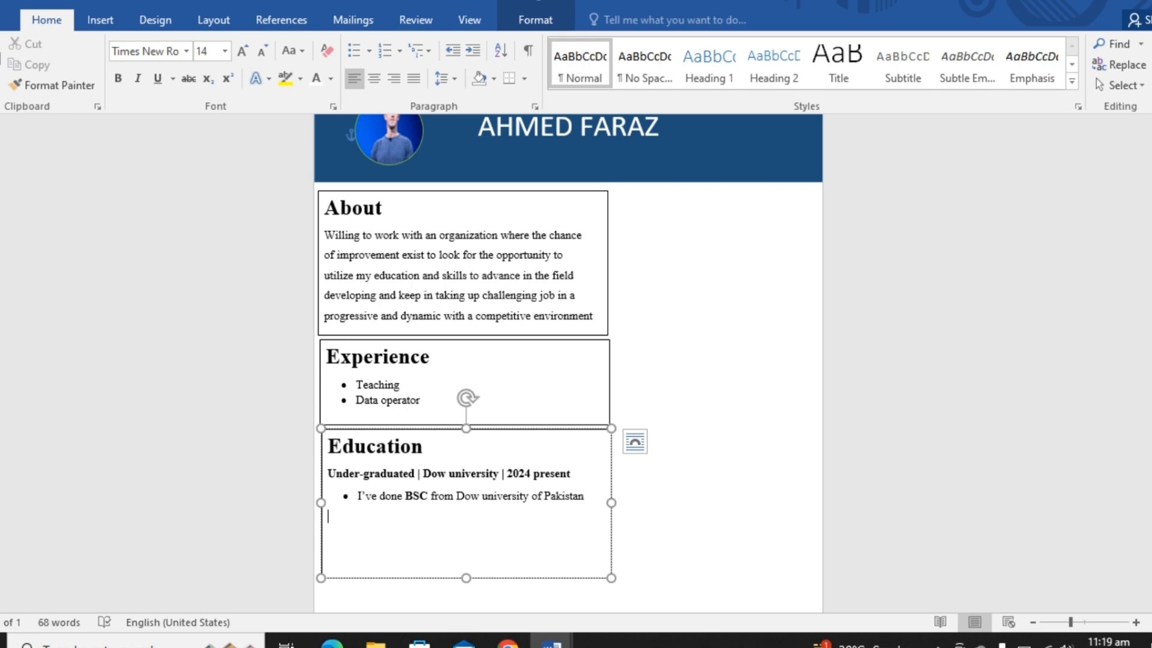
text(Intermdeiate |)
click(360, 516)
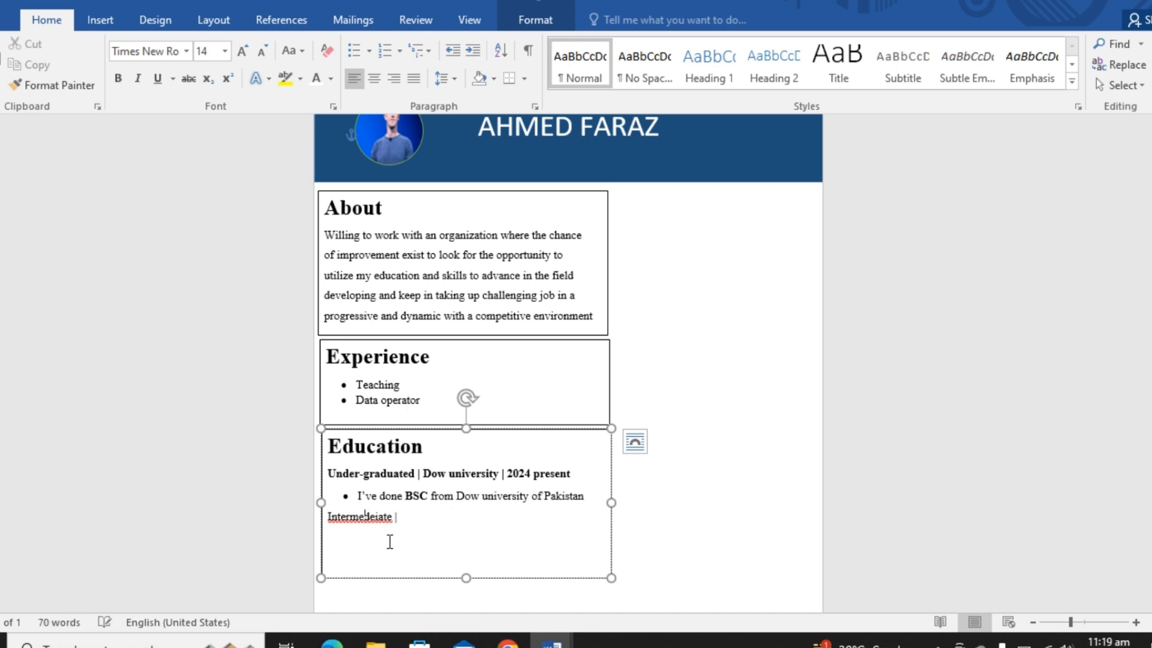
click(370, 516)
key(Delete)
- Complete the Intermediate line with "Govt degree college | 2019-2021" and start a new line below it
text(Go)
text(ovt de)
text(gr)
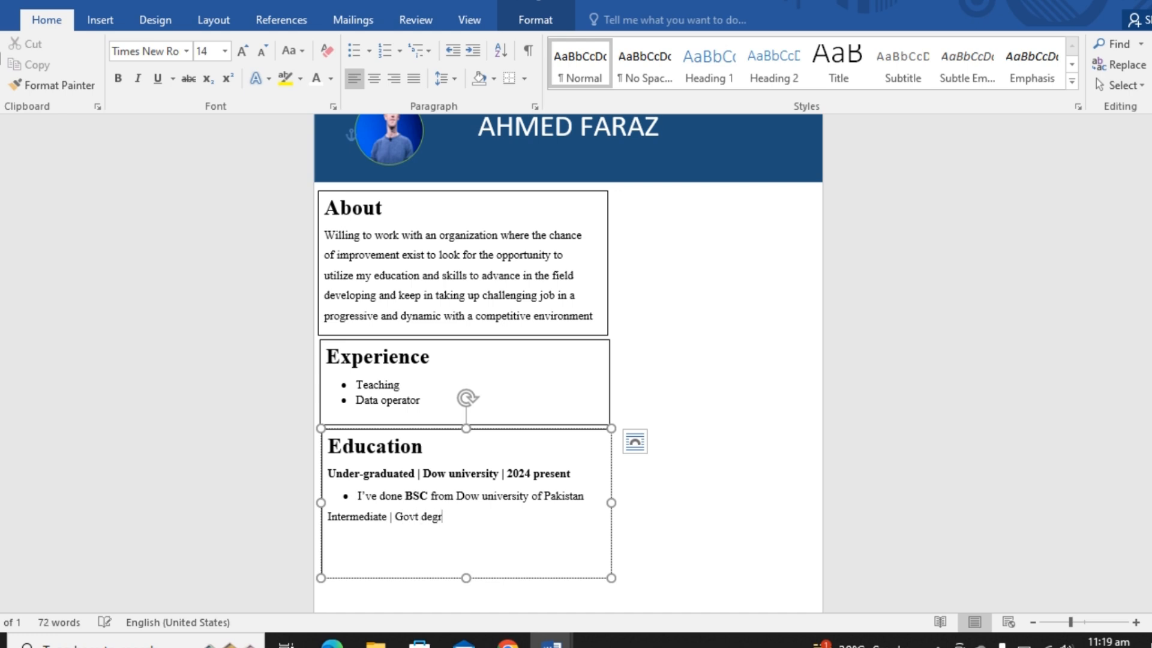
text(ee college)
text(| 2019-2021)
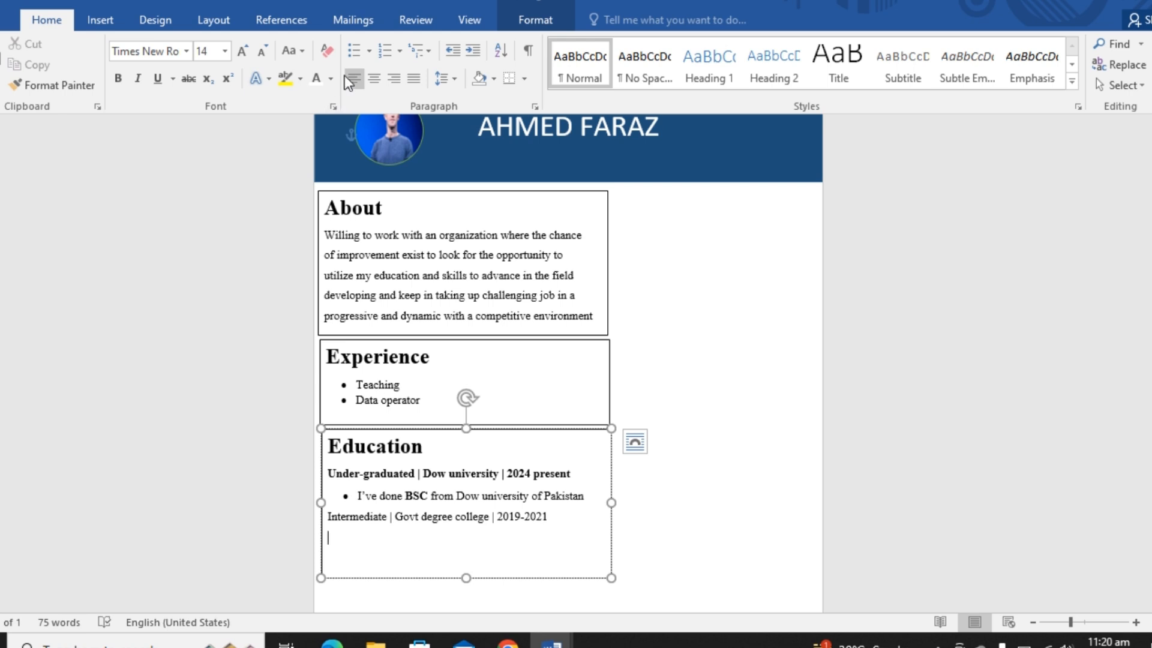
- Add a bulleted entry under the Intermediate line reading "I've done Intermediate"
click(355, 51)
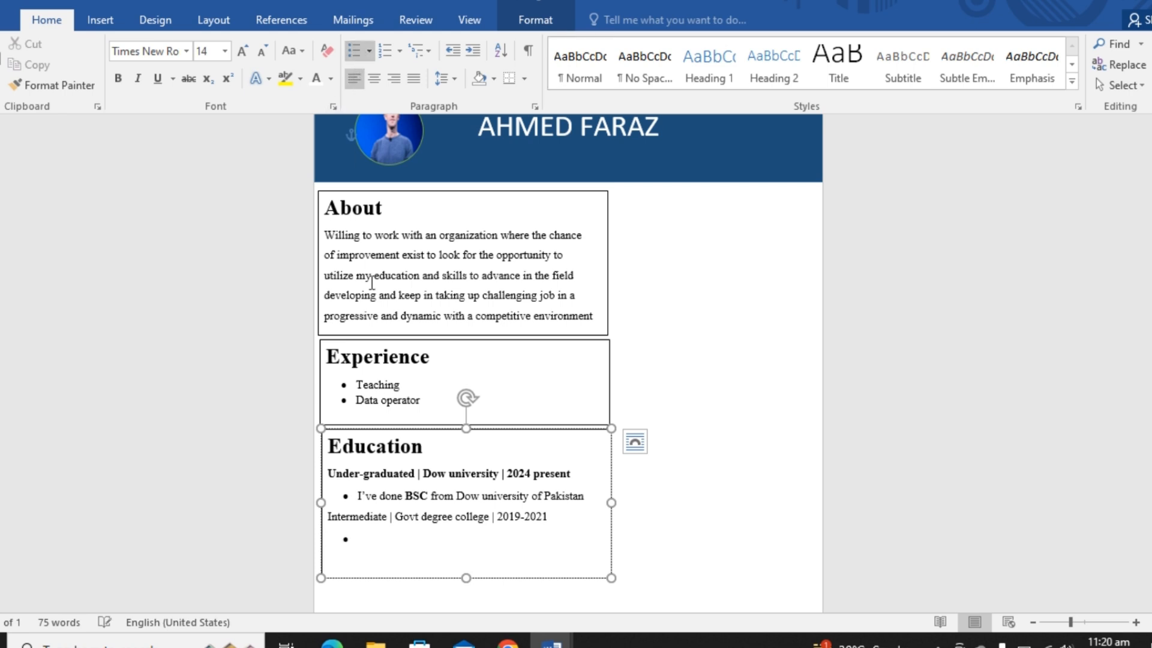
text(I've done Intermediate)
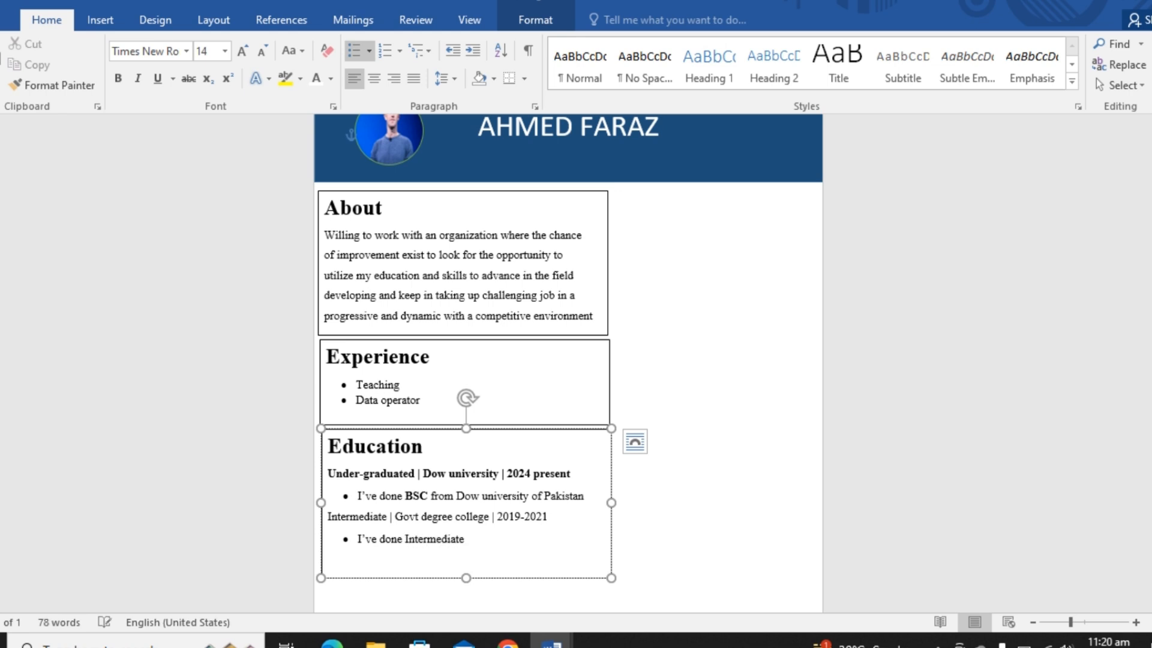
- Make the word "Intermediate" bold in the last Education bullet
key(shift+Left)
key(shift+Left)
key(shift+Left)
key(shift+Left)
key(shift+Left)
key(shift+Left)
key(shift+Left)
key(shift+Left)
key(shift+Left)
key(shift+Left)
key(shift+Left)
key(shift+Left)
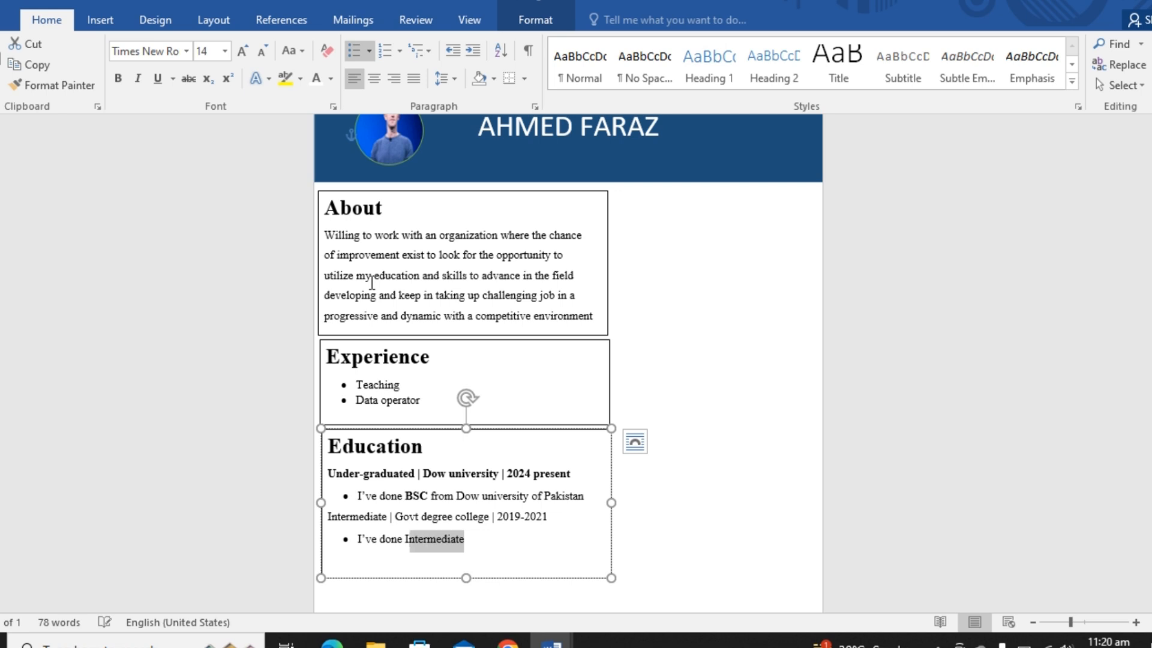
key(ctrl+b)
click(539, 194)
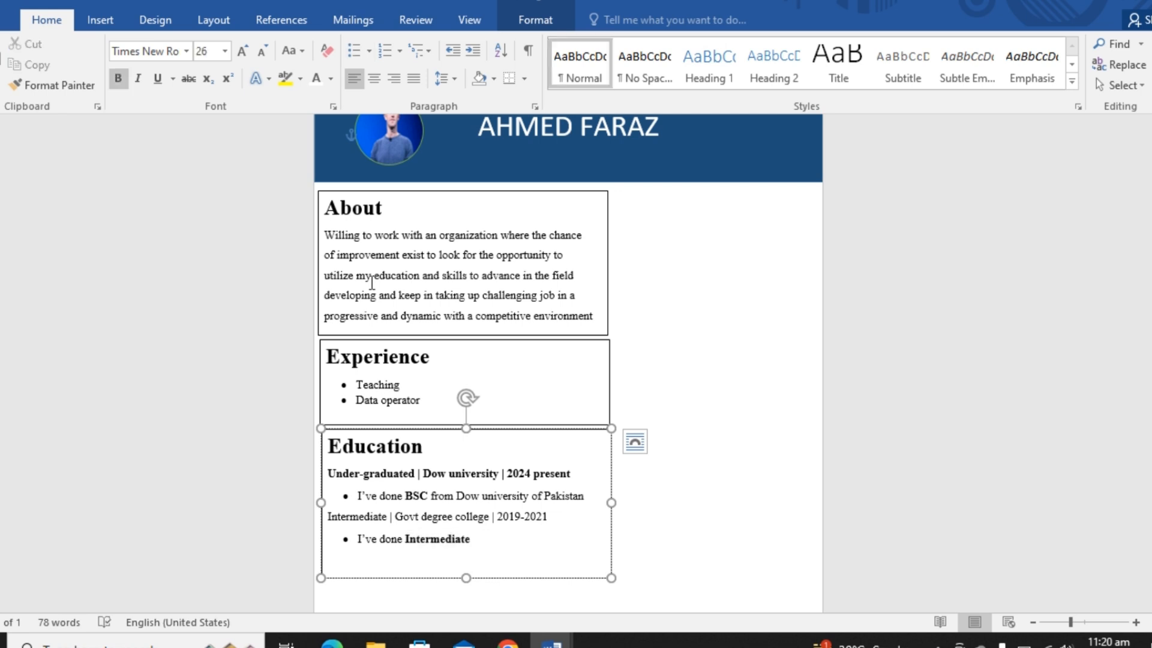
- Extend the last Education bullet with "from govt degree college" after the word "Intermediate"
click(478, 539)
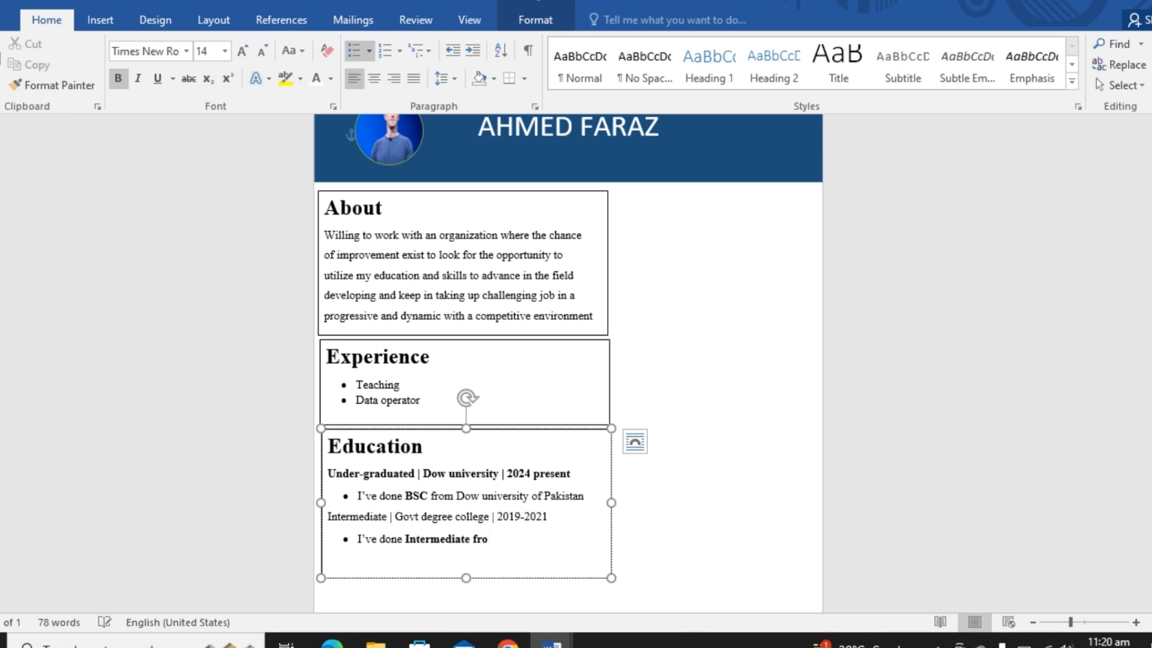
text(from govt de)
text(f=)
key(BackSpace)
key(BackSpace)
text(ree college)
- Remove the bold formatting from "from govt degree college" in the last Education bullet
drag(595, 539, 478, 539)
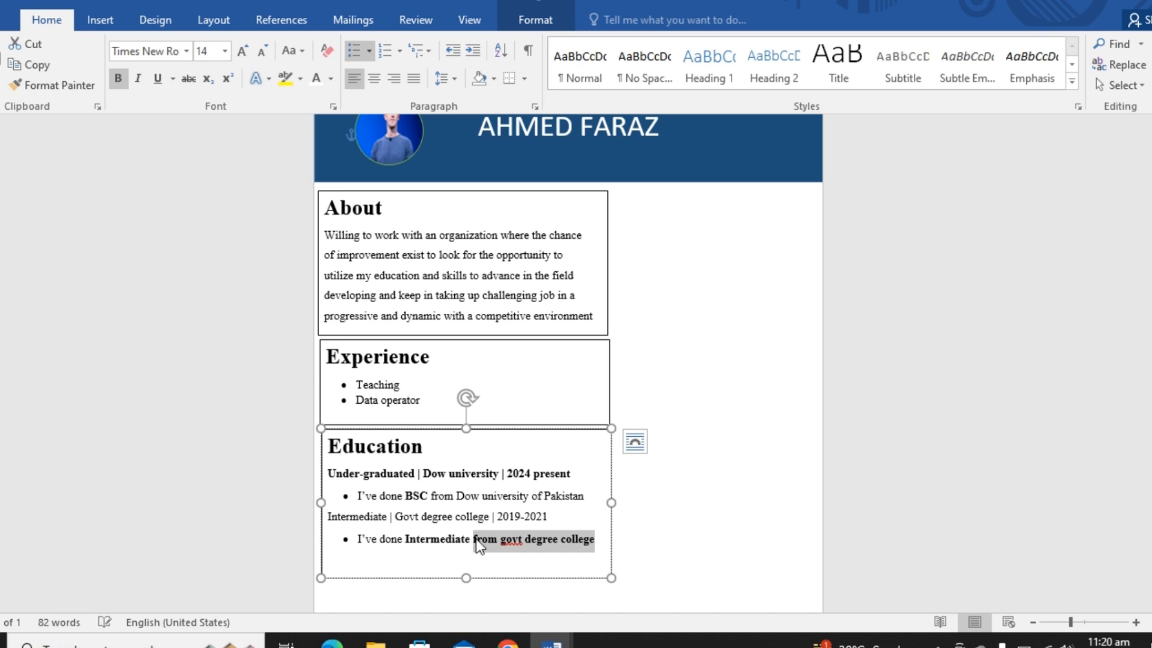
key(ctrl+b)
key(Escape)
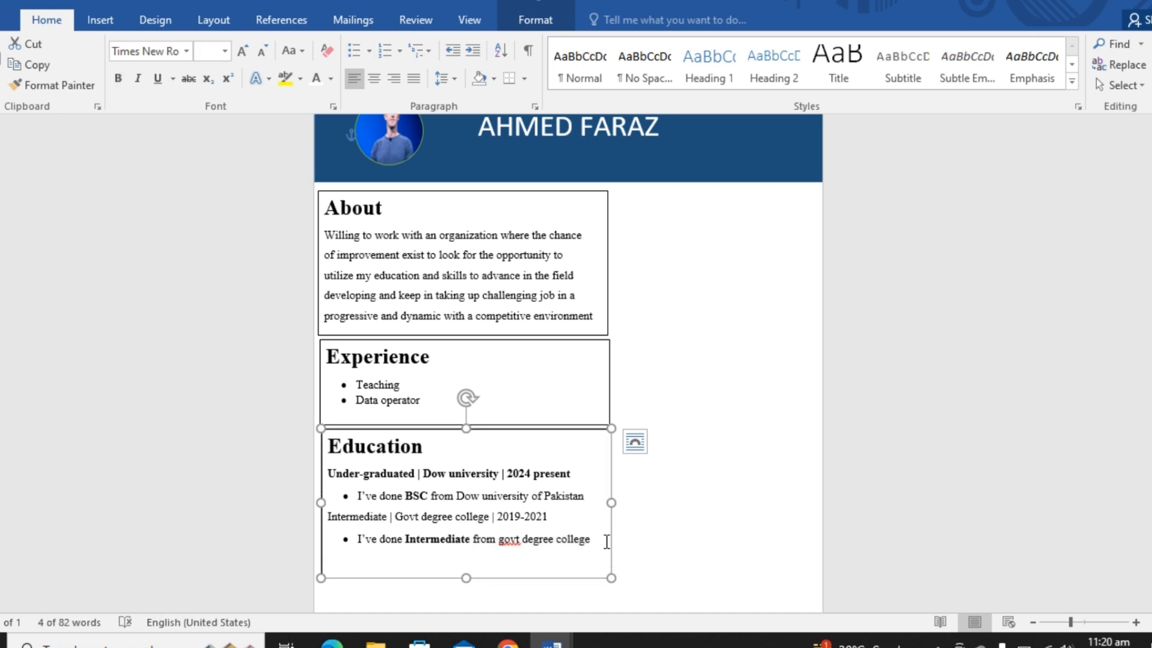
- Make the Education box slightly taller and start an unbulleted line below its last bullet
drag(465, 578, 465, 593)
click(591, 538)
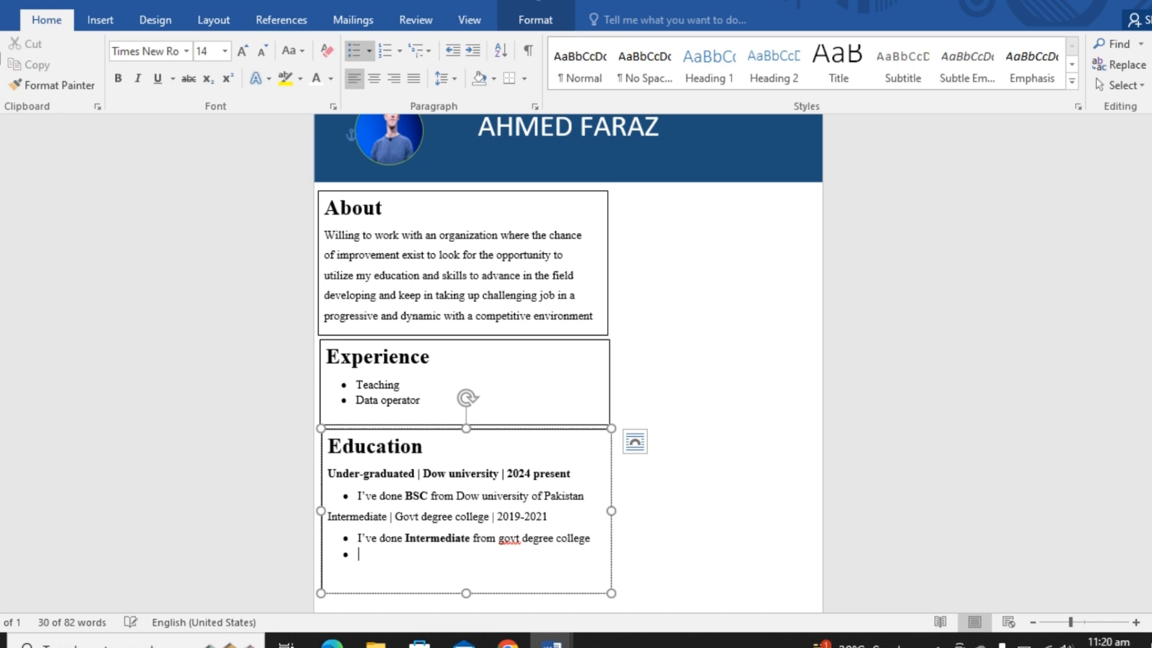
key(Return)
key(BackSpace)
key(BackSpace)
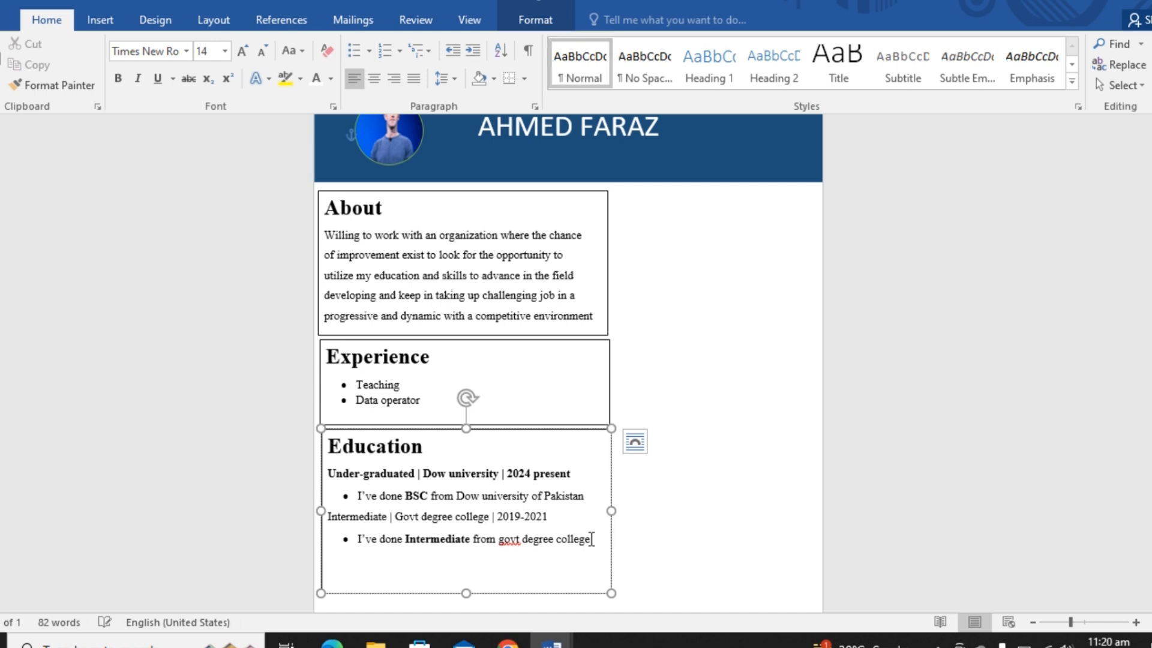
- Begin the new Education line with "Matriculation |", correcting the spelling of the word
text(Matricluation |)
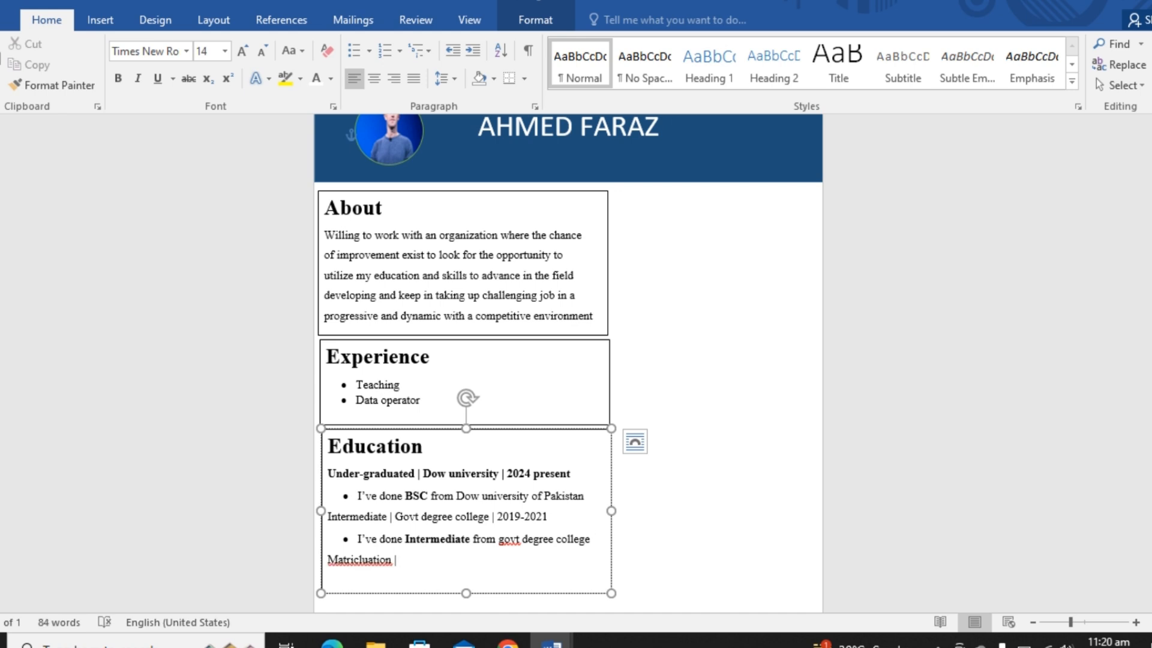
click(372, 561)
key(BackSpace)
key(BackSpace)
text(a)
text(u)
text(Schjoo)
key(BackSpace)
key(BackSpace)
key(BackSpace)
text(ool System)
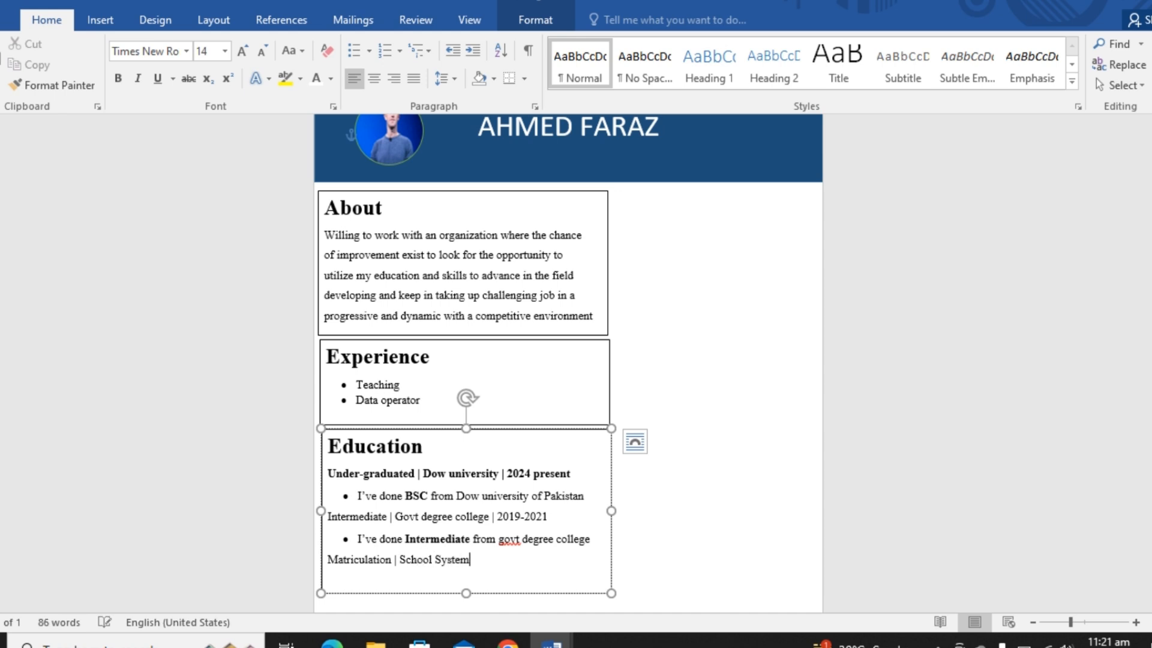
text( | 2018)
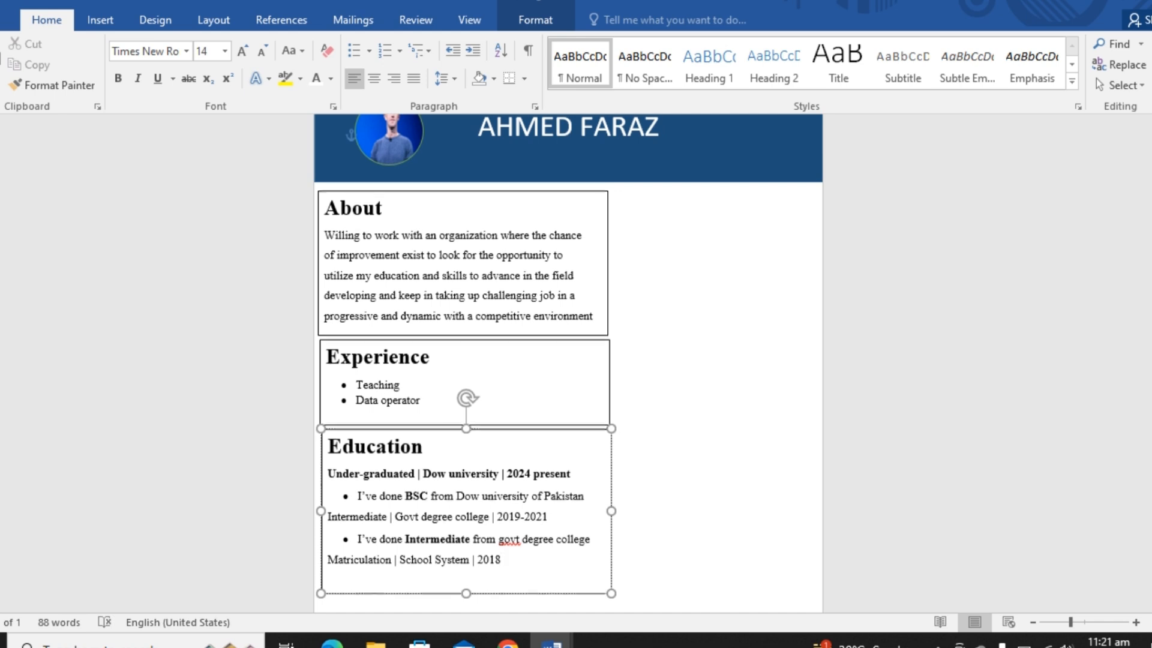
- Duplicate the dark blue banner rectangle from the top of the page
scroll(946, 182, up, 1)
click(782, 180)
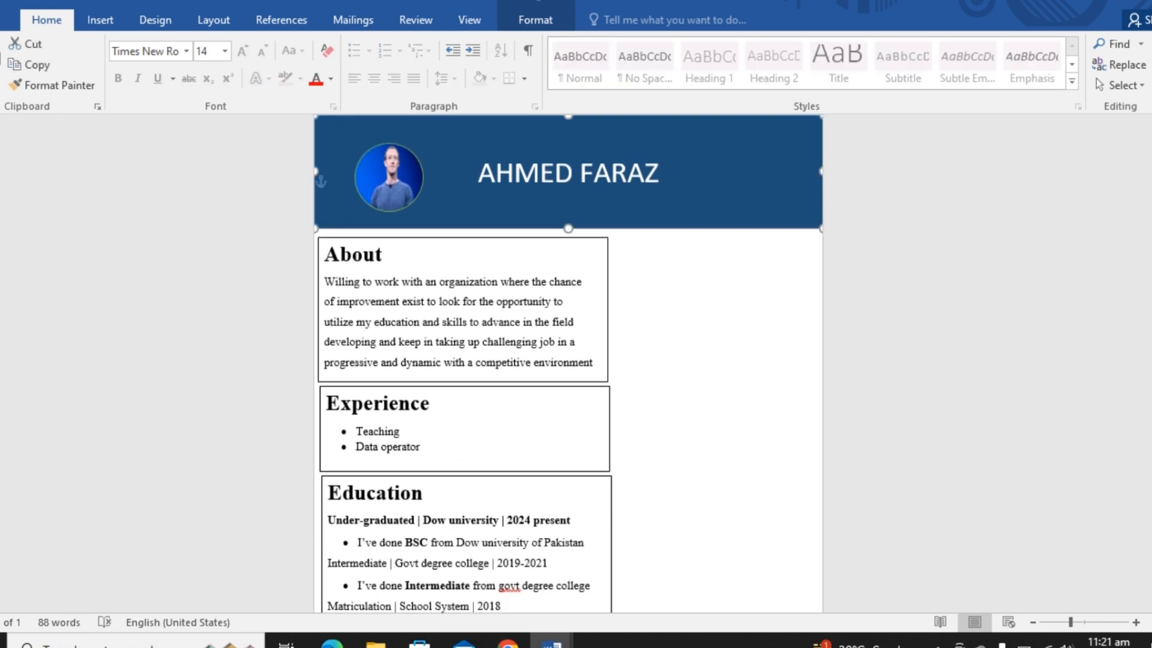
scroll(599, 509, down, 1)
click(598, 510)
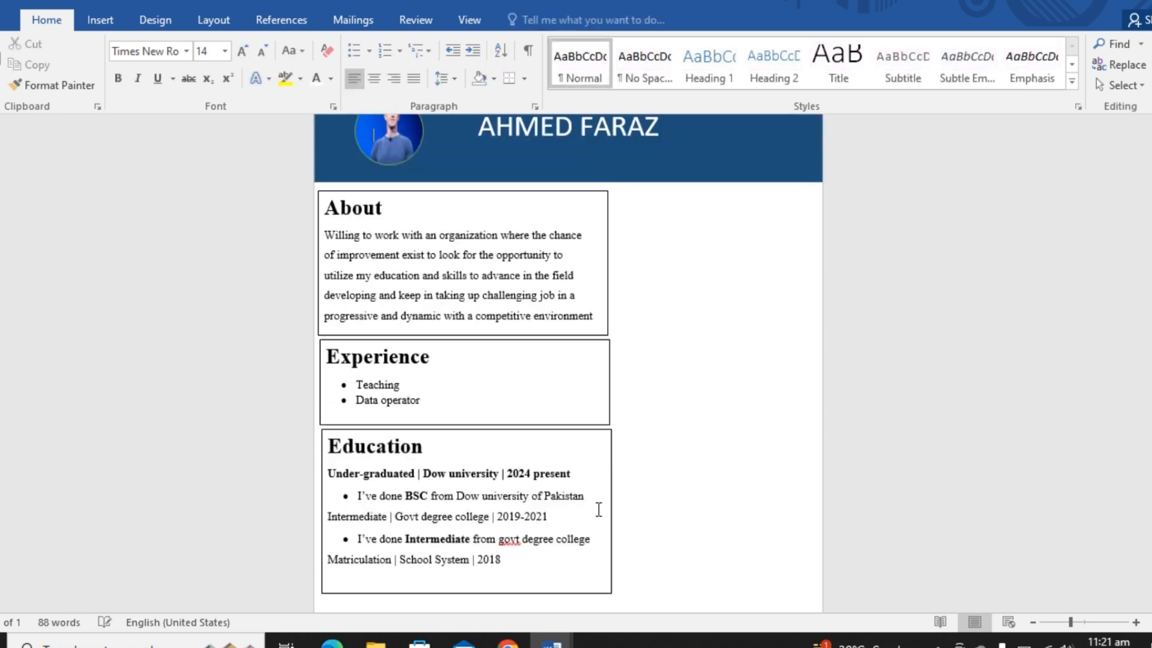
click(679, 167)
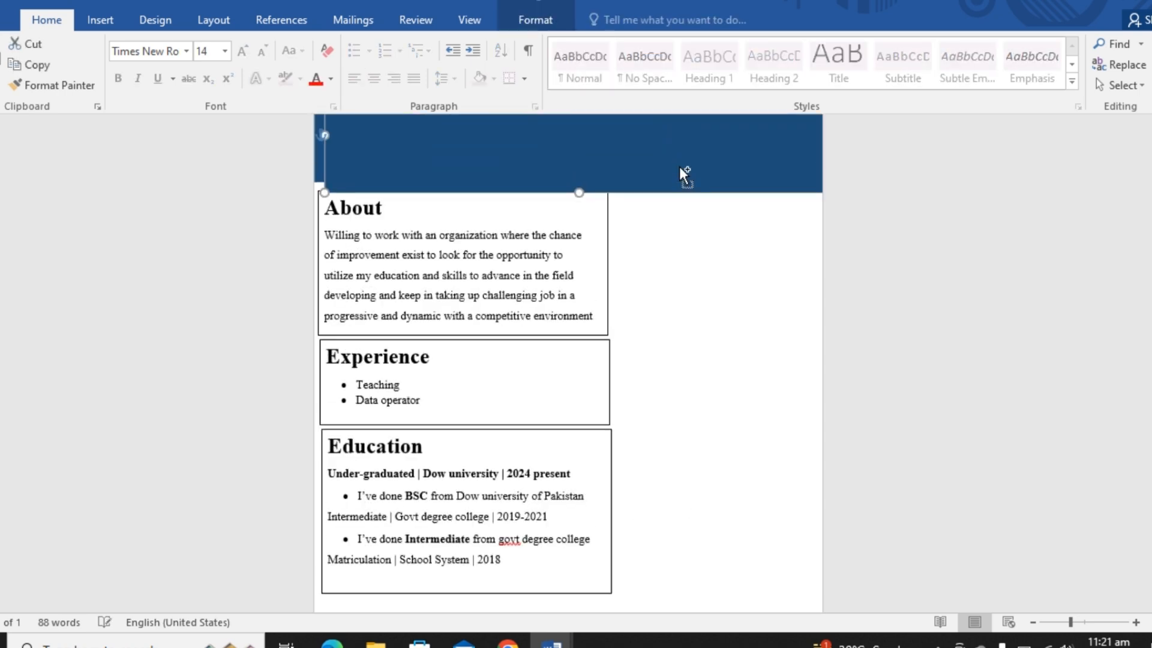
- Move the duplicated blue rectangle below the Education box as a full-width footer band across the page
key(Down)
key(Down)
key(Down)
key(Down)
key(Down)
key(Down)
key(Down)
key(Down)
key(Down)
key(Down)
key(Down)
key(Down)
key(Down)
key(Down)
key(Down)
key(Down)
key(Down)
key(Down)
key(Down)
key(Down)
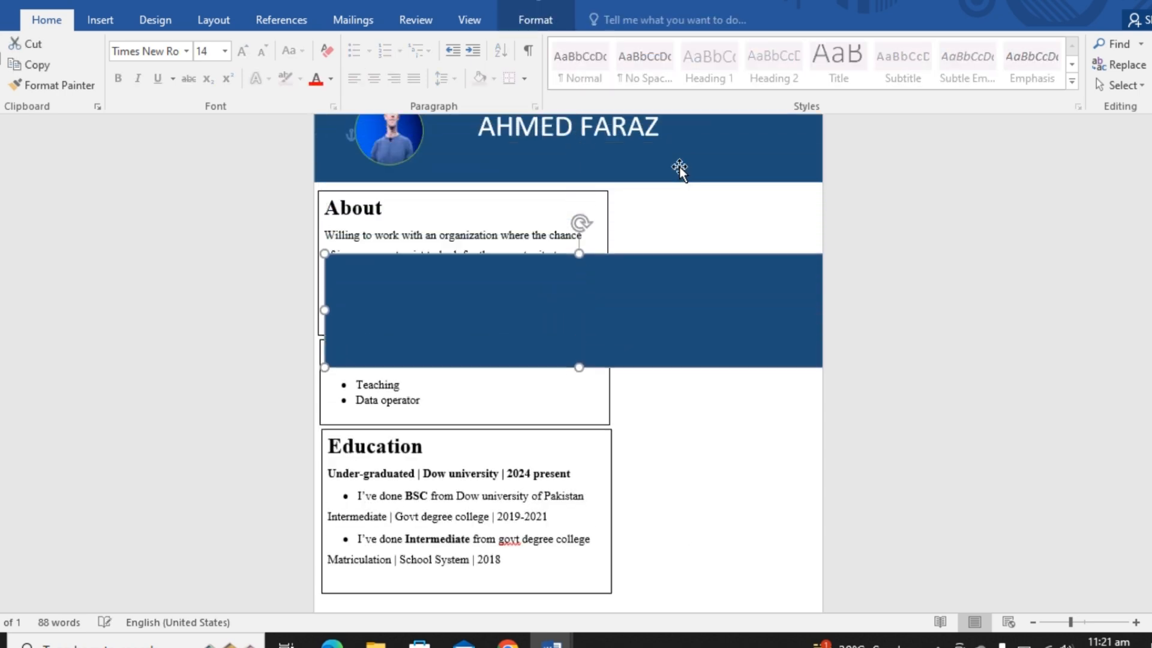
key(Down)
key(Down)
key(Down)
key(Down)
key(Down)
key(Down)
key(Down)
key(Down)
key(Down)
key(Down)
key(Down)
key(Down)
key(Down)
key(Down)
key(Down)
key(Down)
scroll(485, 250, down, 3)
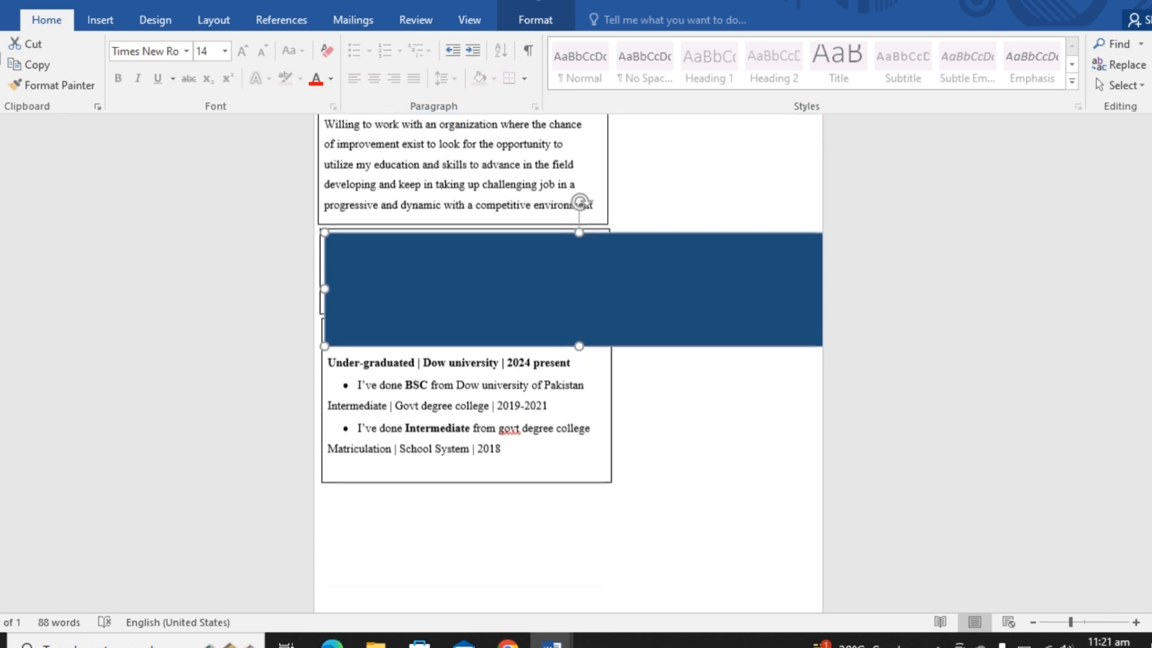
drag(478, 393, 499, 562)
key(Down)
key(Down)
key(Down)
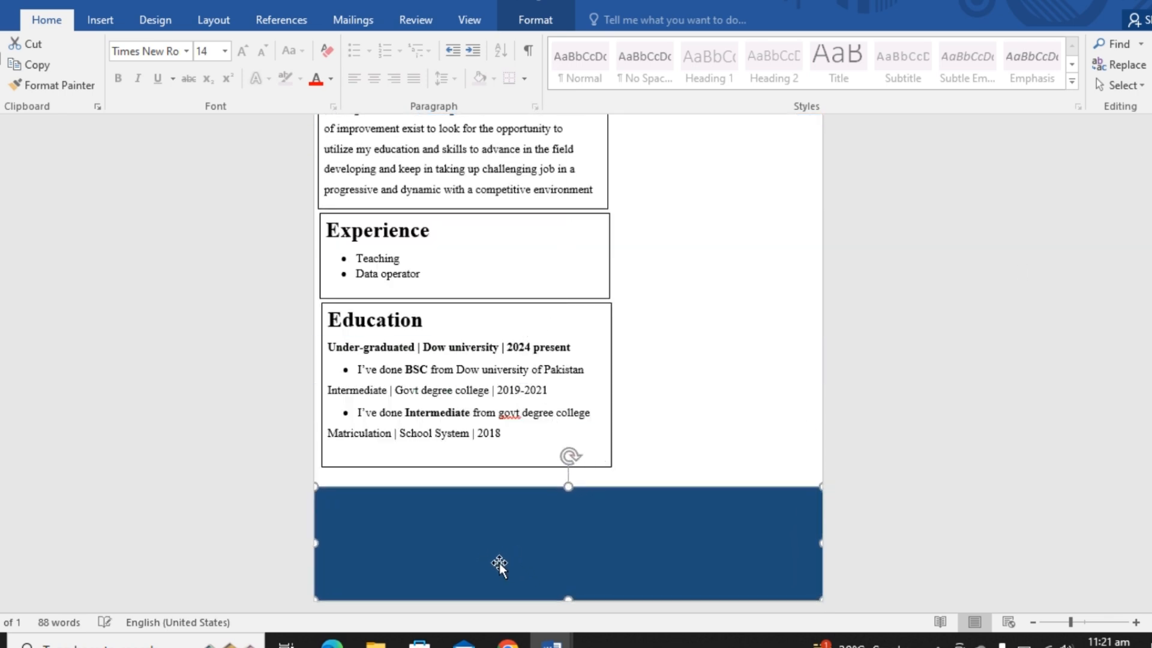
click(687, 459)
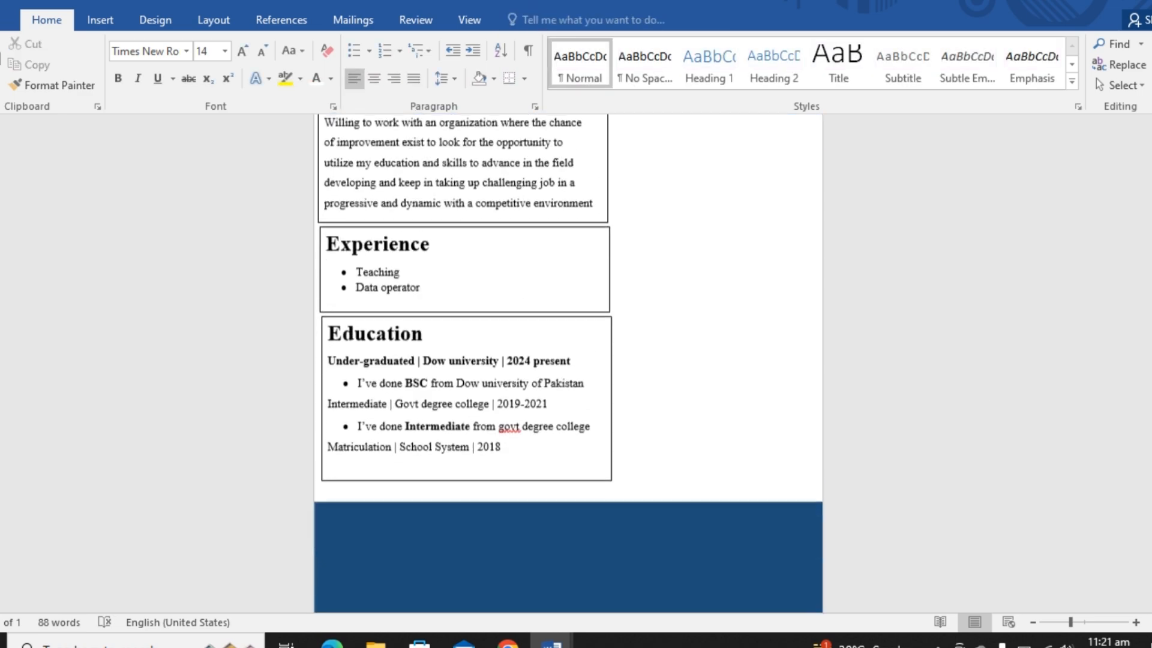
- Nudge the Education and Experience boxes slightly left to line up with the About box
scroll(567, 329, up, 2)
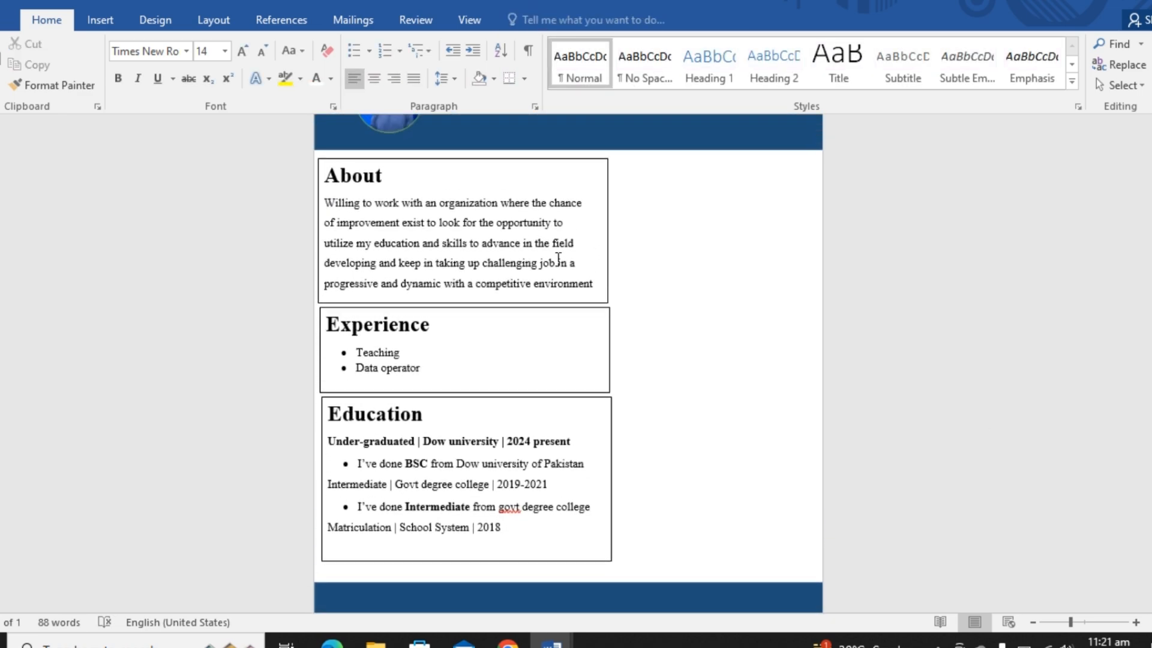
click(499, 397)
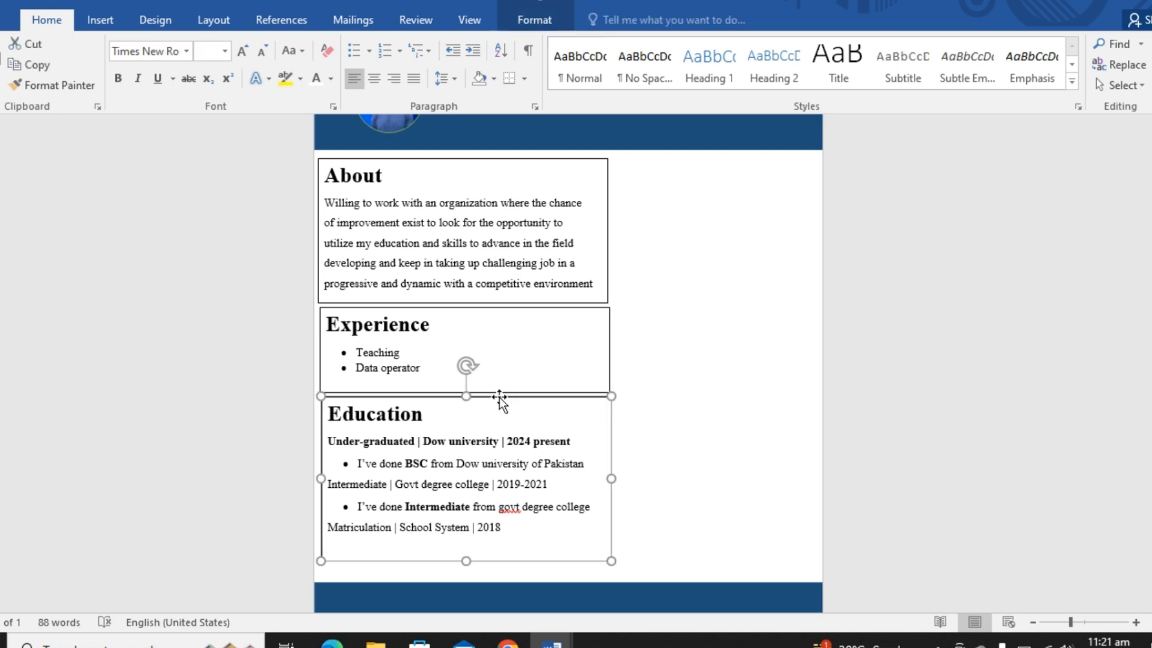
click(517, 307)
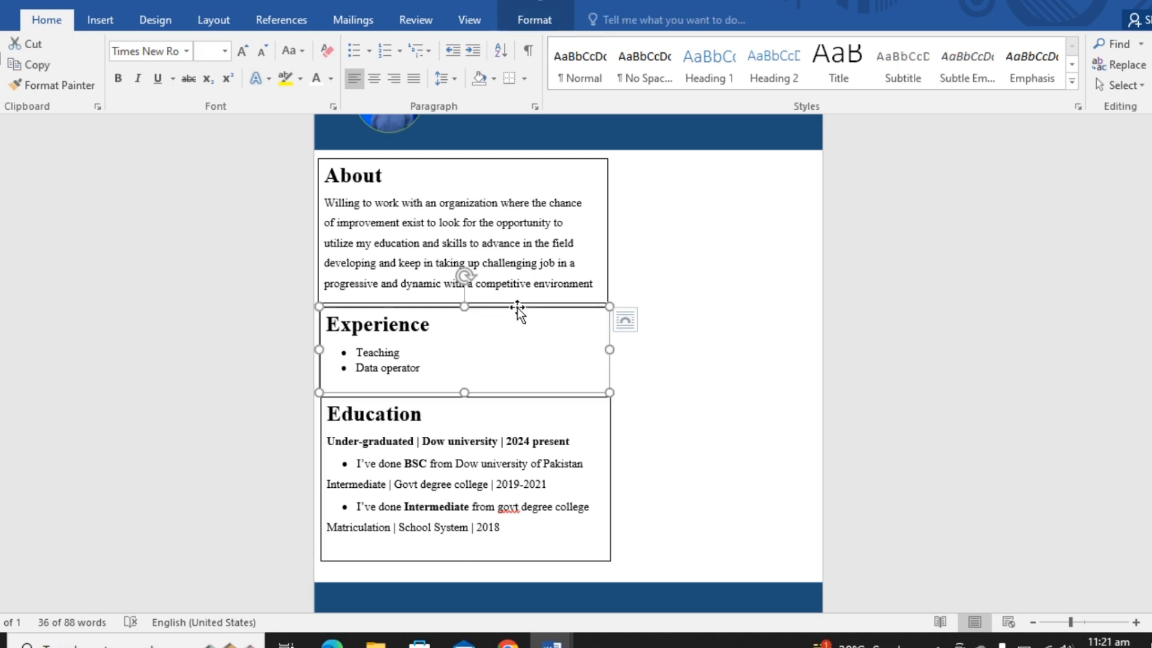
click(752, 418)
click(434, 430)
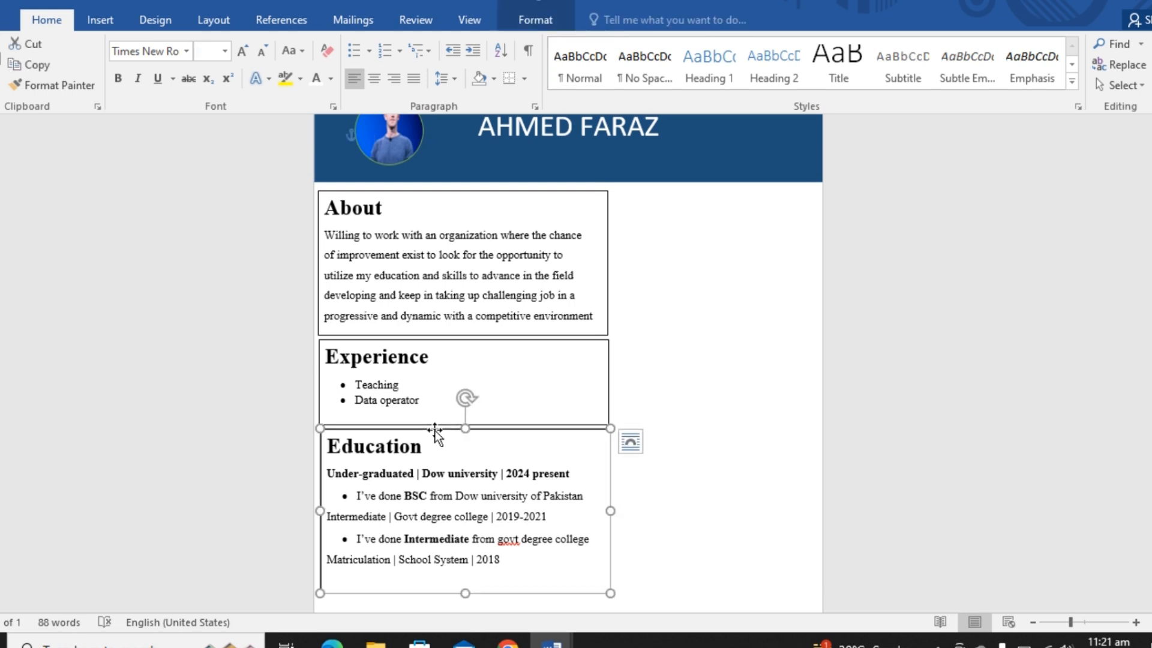
click(689, 445)
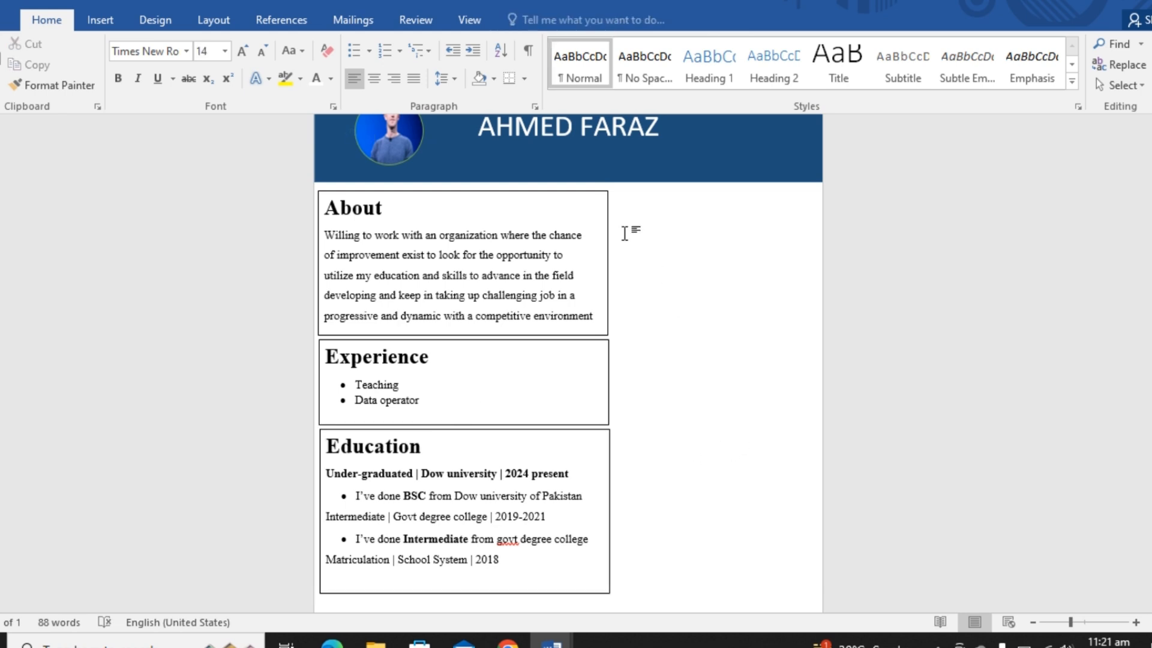
- Remove the outline from the About text box
click(607, 214)
right_click(607, 215)
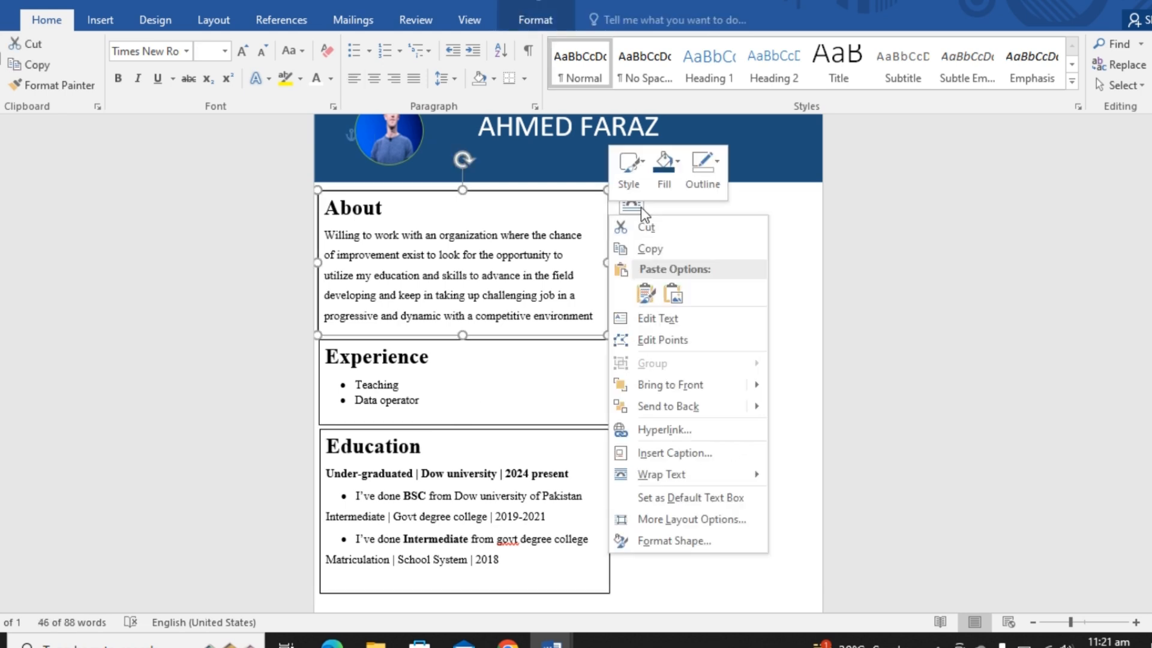
click(711, 168)
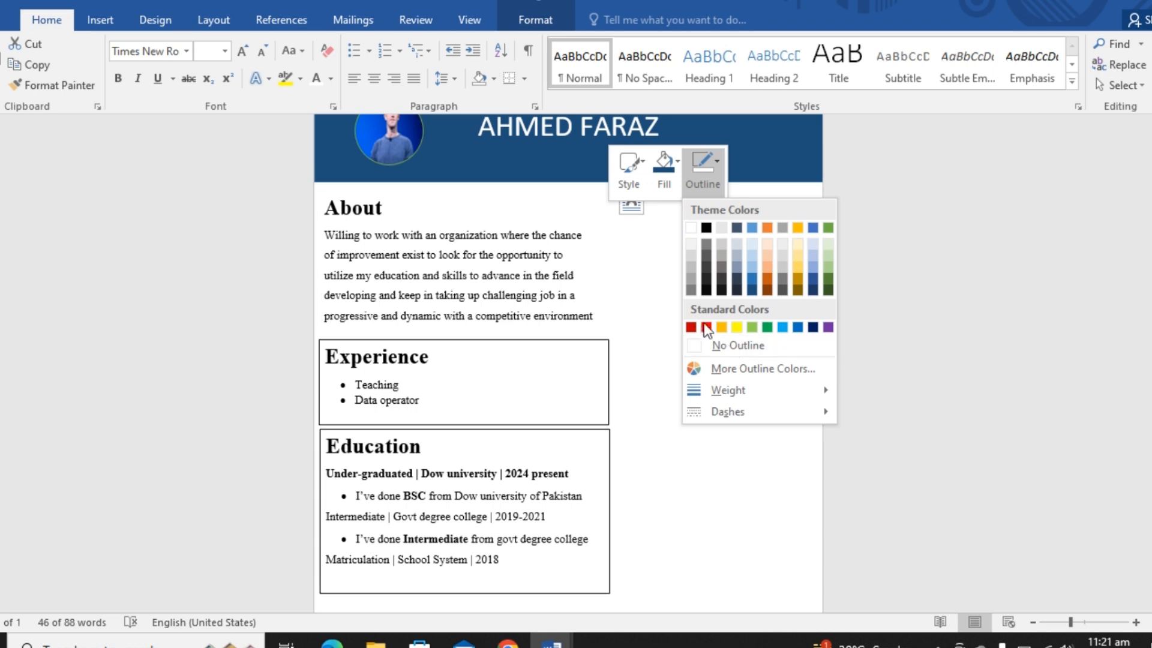
click(715, 344)
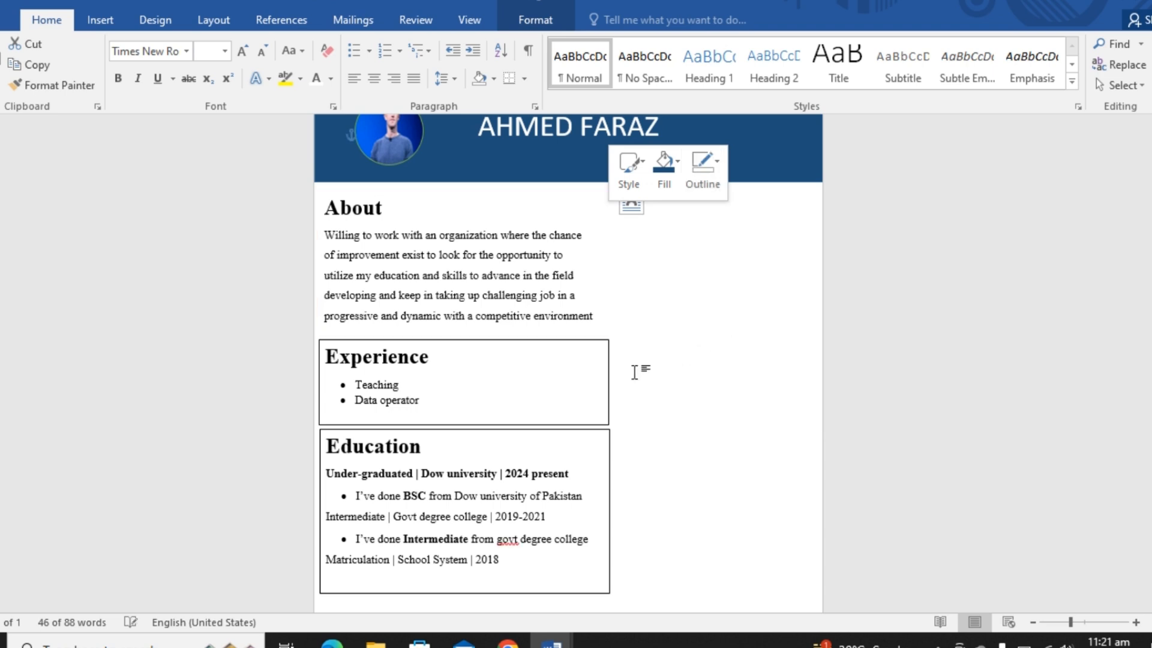
- Remove the outline from the Education text box
click(608, 374)
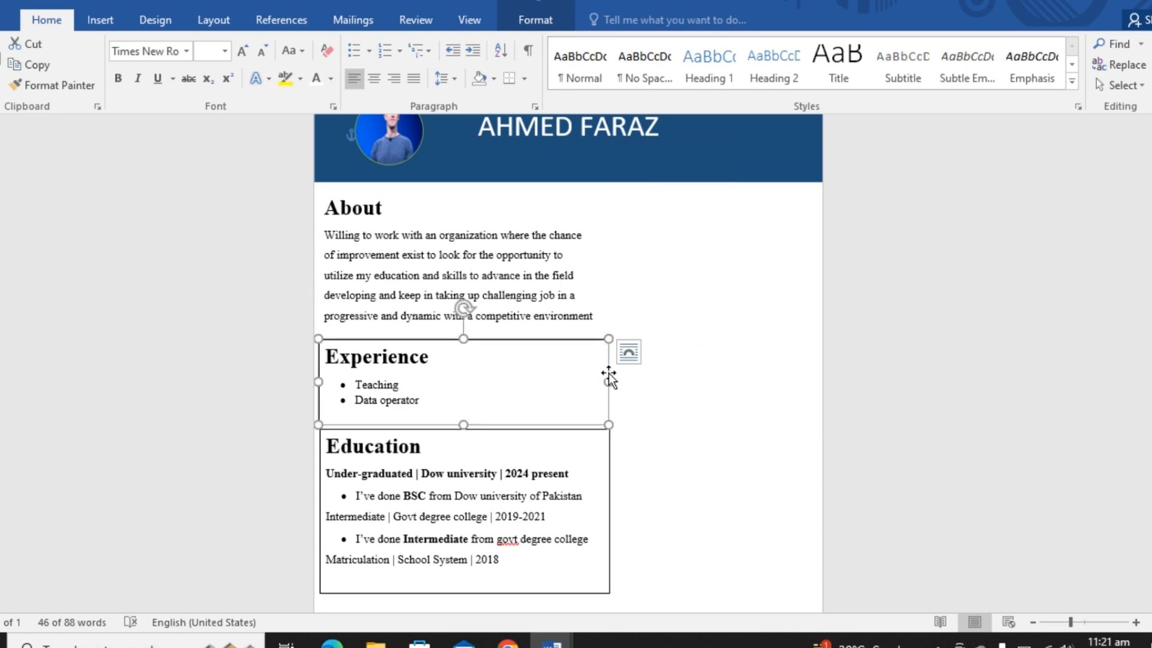
click(607, 459)
right_click(609, 459)
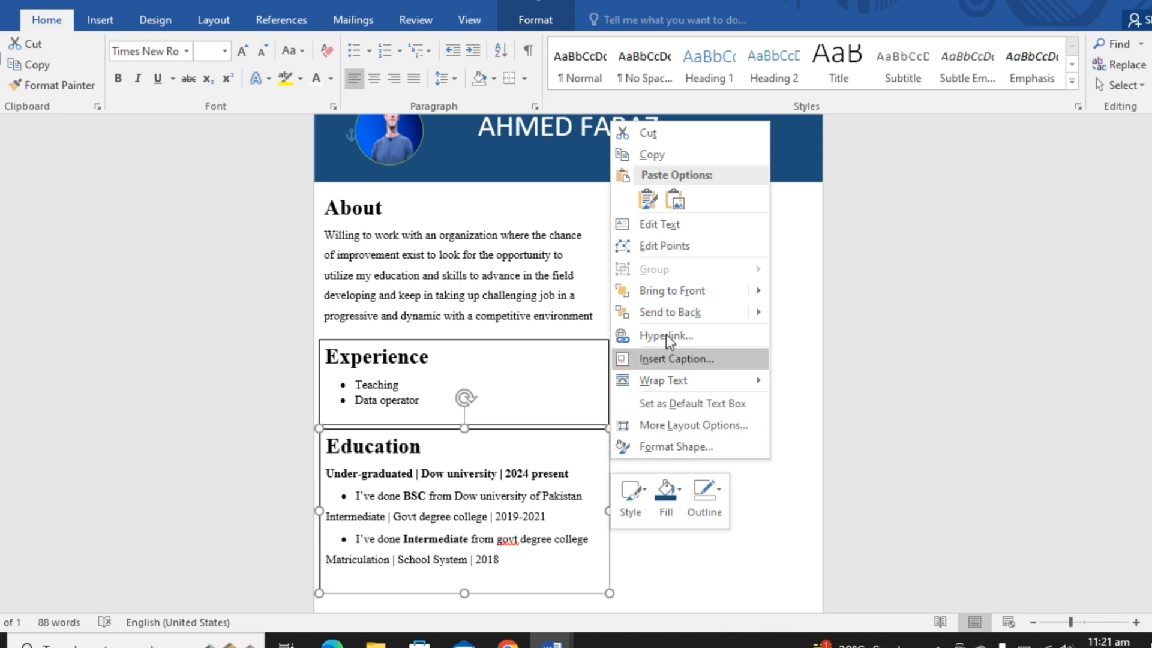
click(712, 485)
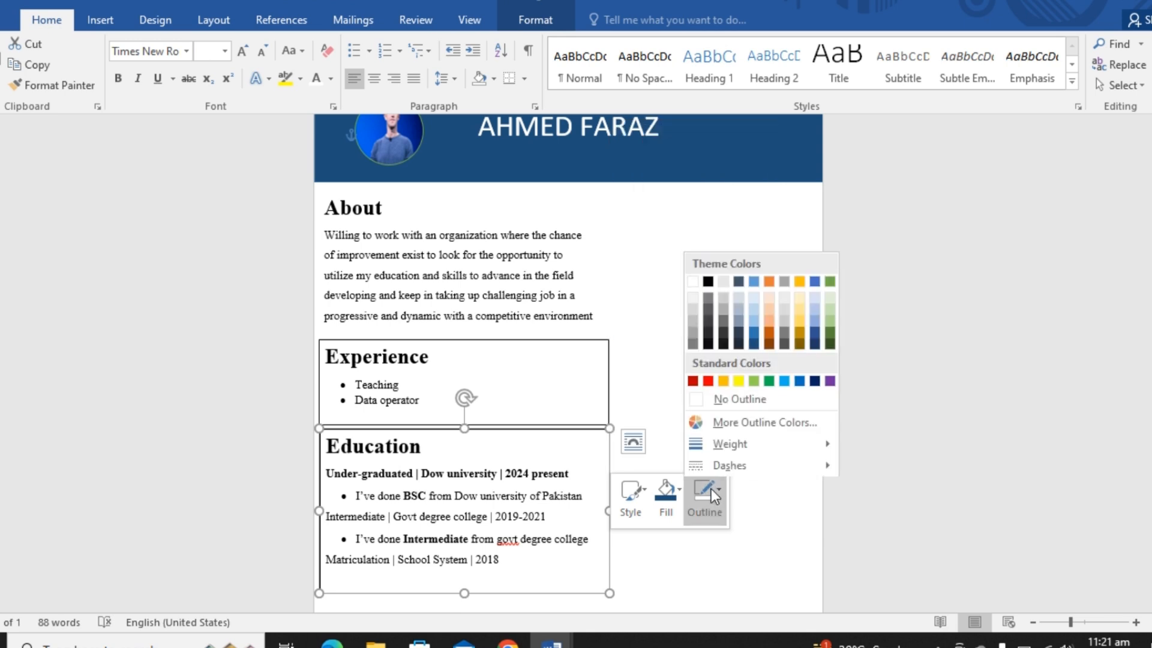
click(735, 395)
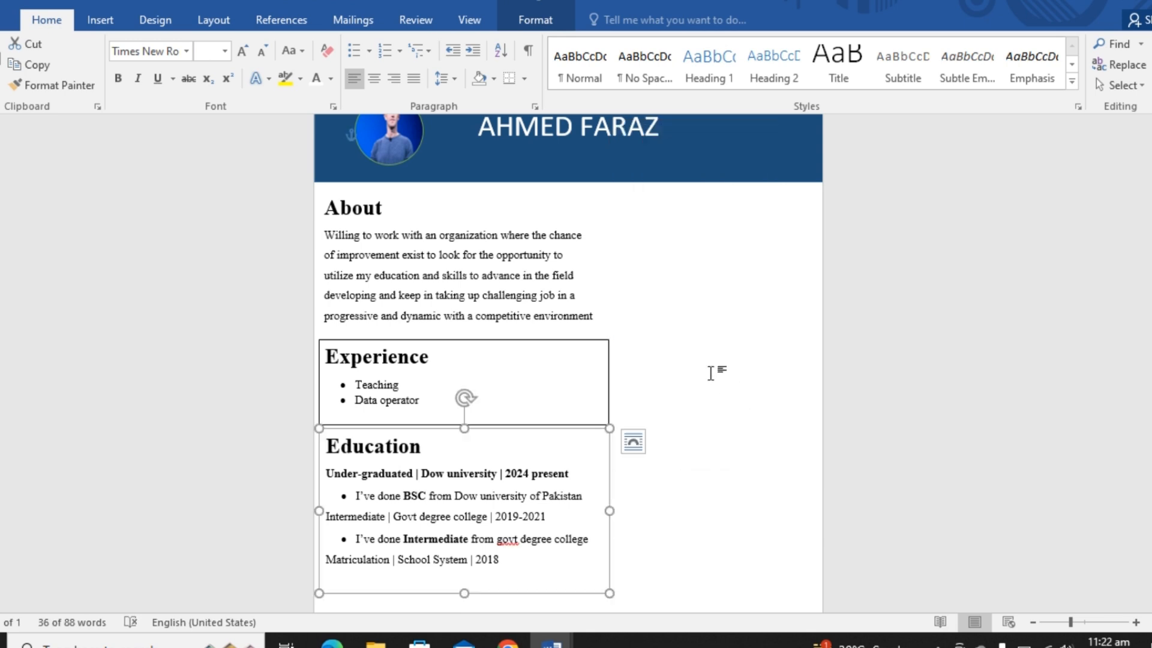
- Draw a vertical line about 17 cm long beside the text boxes, from below the header banner to just above the footer band
click(107, 20)
click(208, 57)
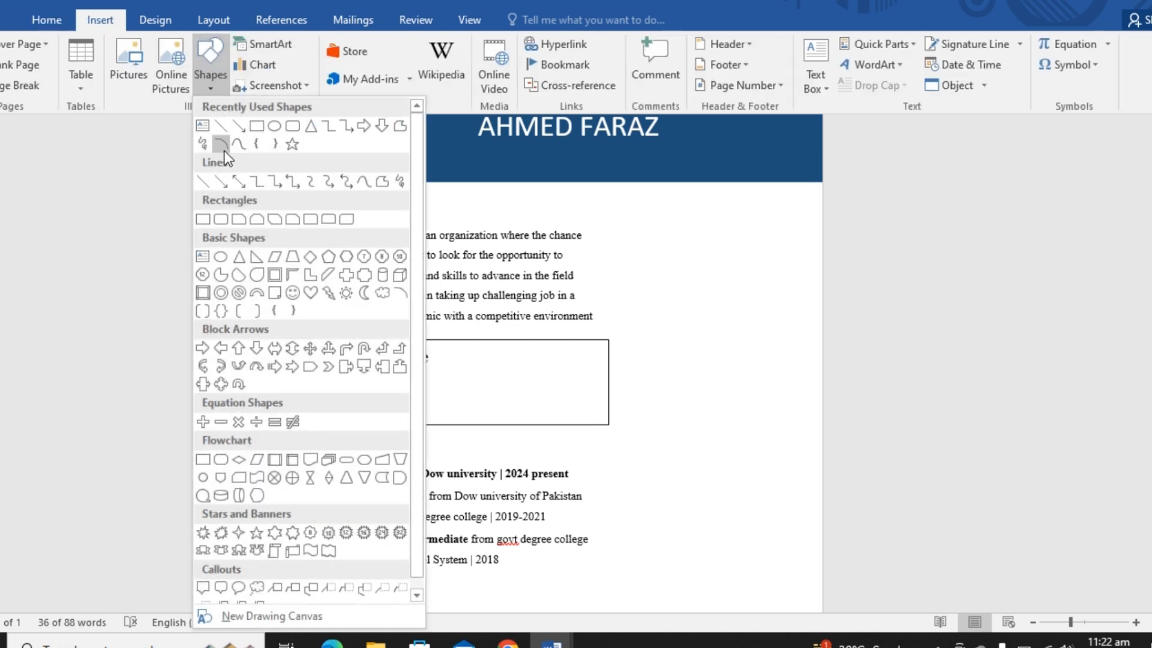
click(231, 129)
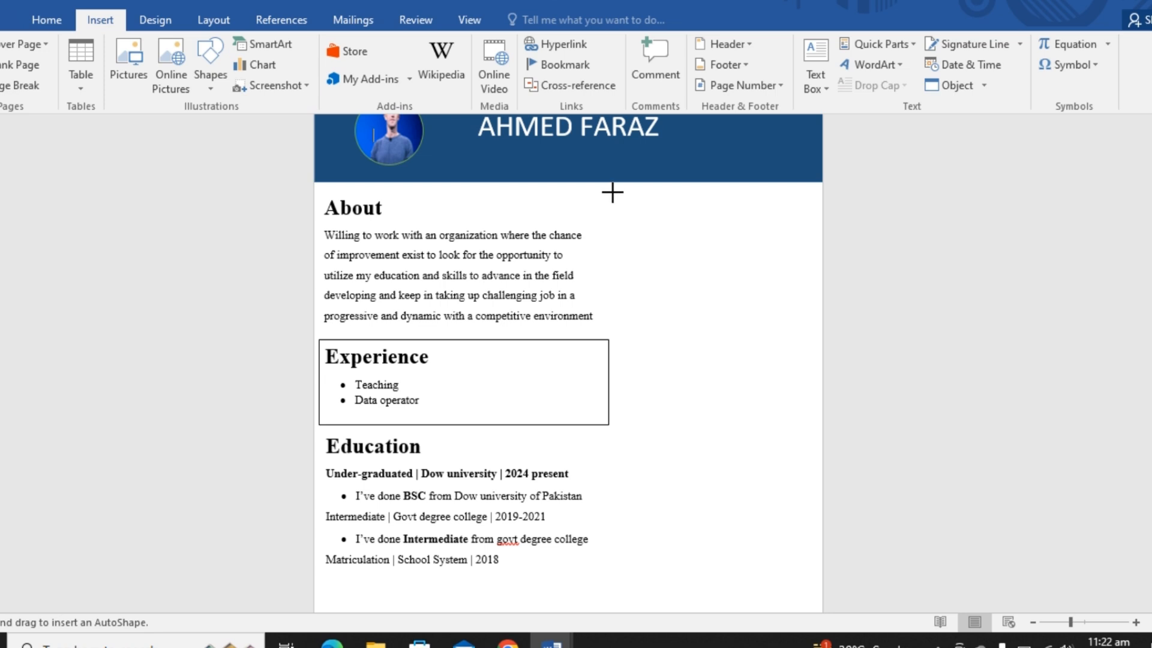
mouse_move(610, 191)
mouse_down()
mouse_move(668, 604)
mouse_move(671, 552)
mouse_up()
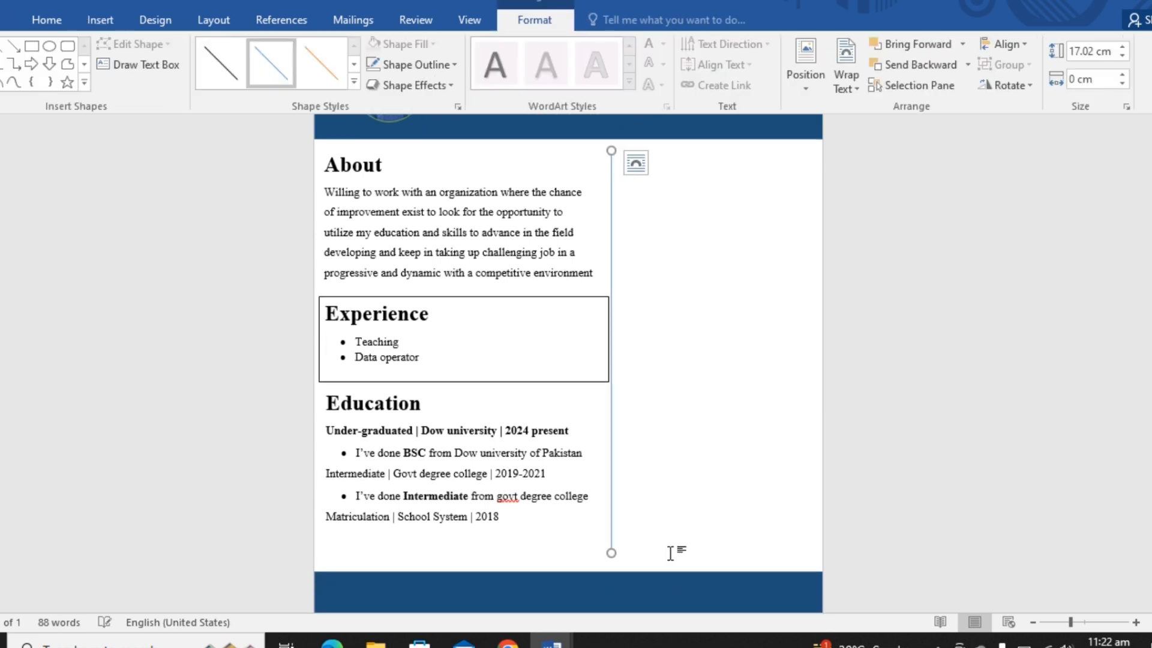
- Set the vertical divider line's weight to 2¼ pt
right_click(610, 186)
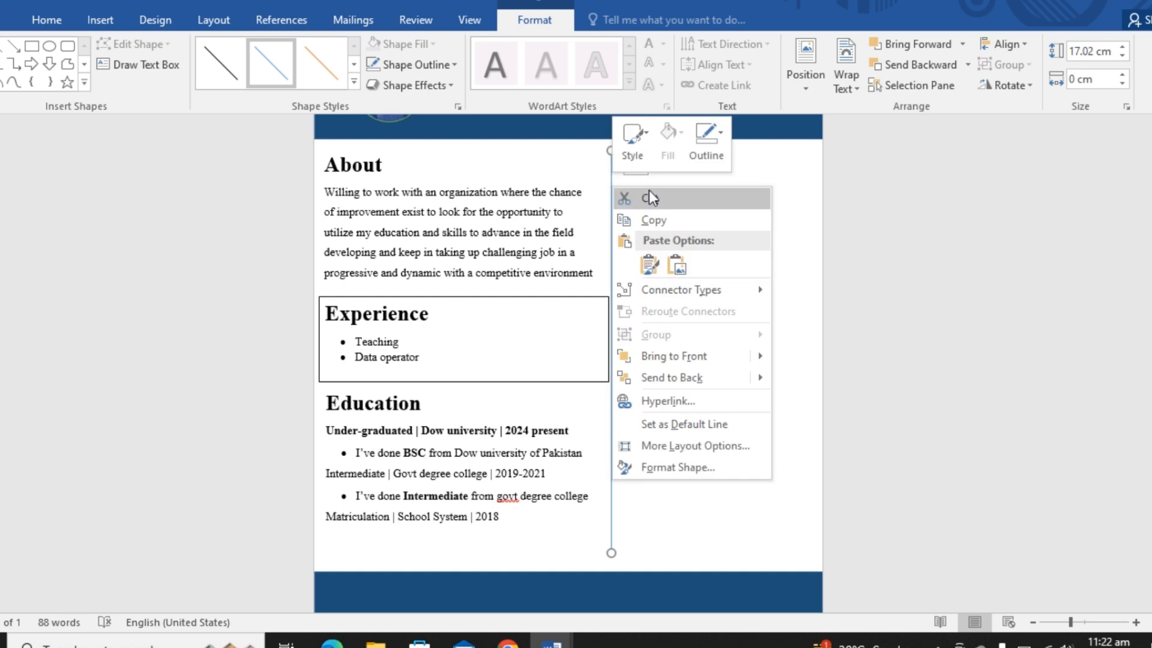
click(693, 153)
mouse_move(714, 361)
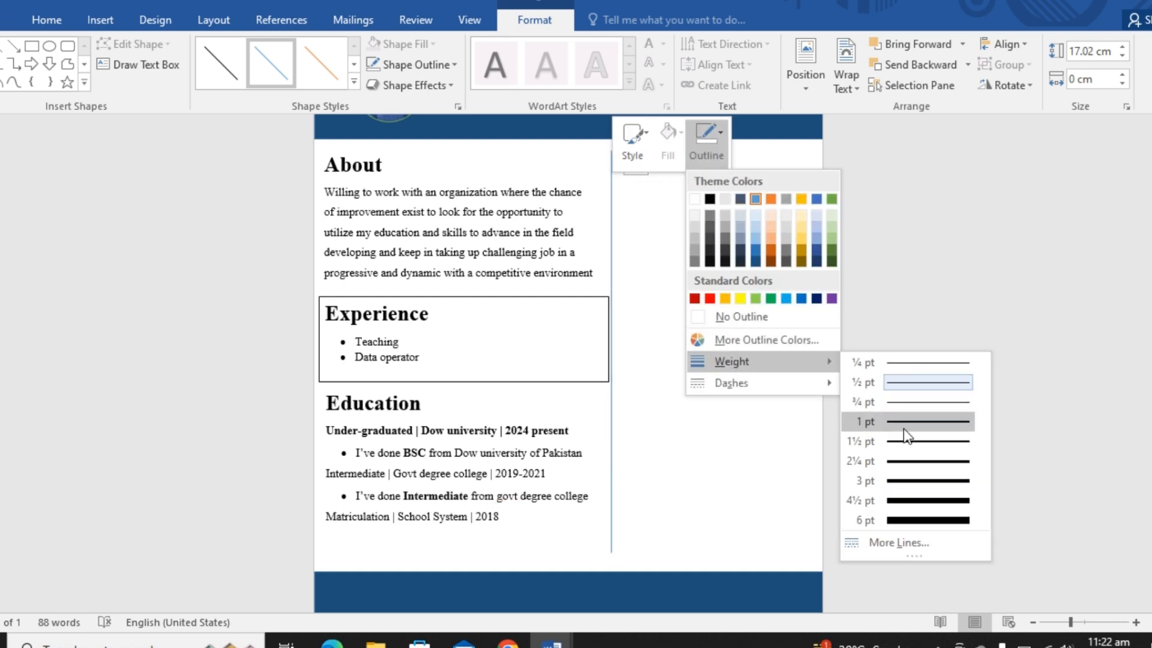
click(903, 456)
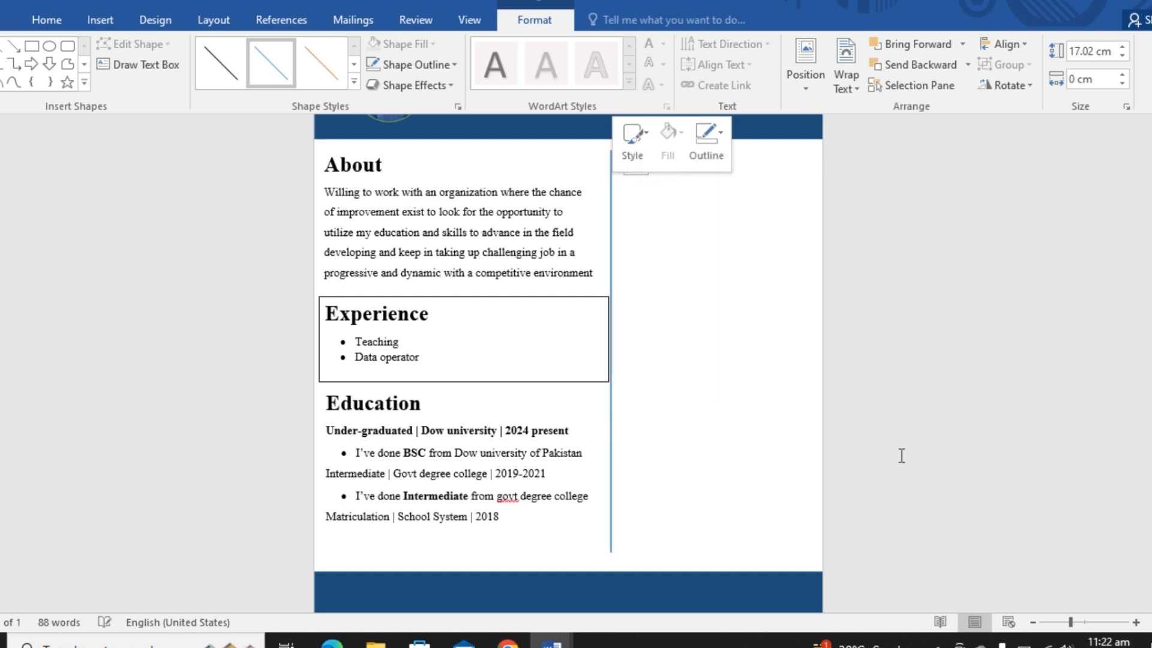
click(741, 416)
scroll(741, 416, up, 1)
click(597, 341)
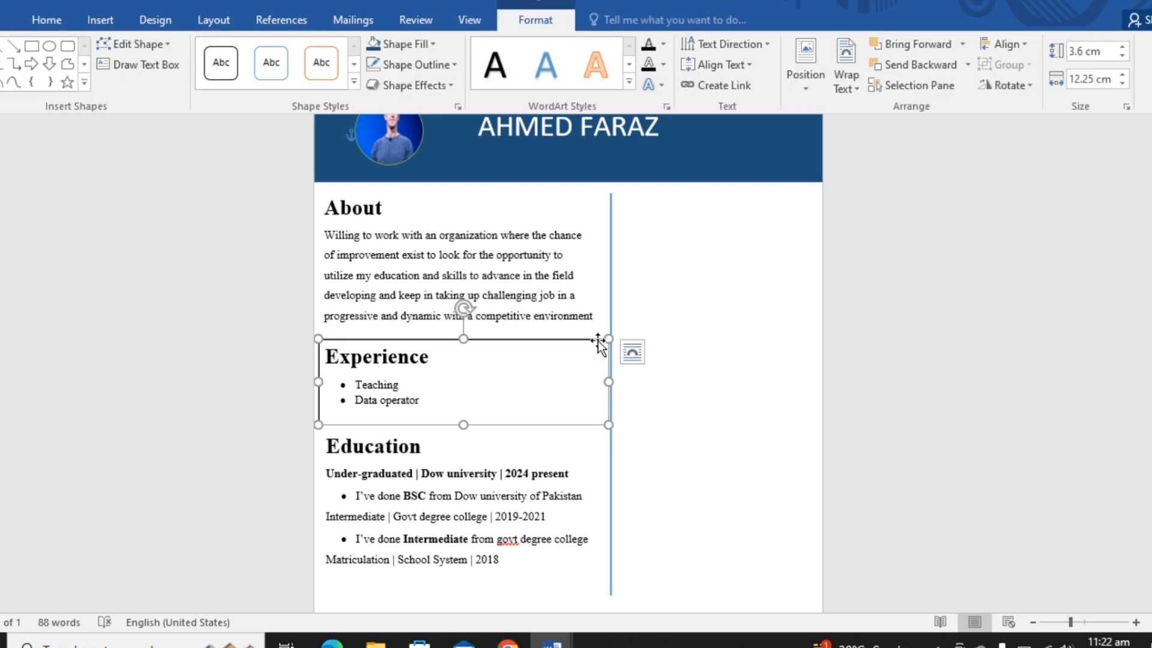
click(597, 341)
click(655, 388)
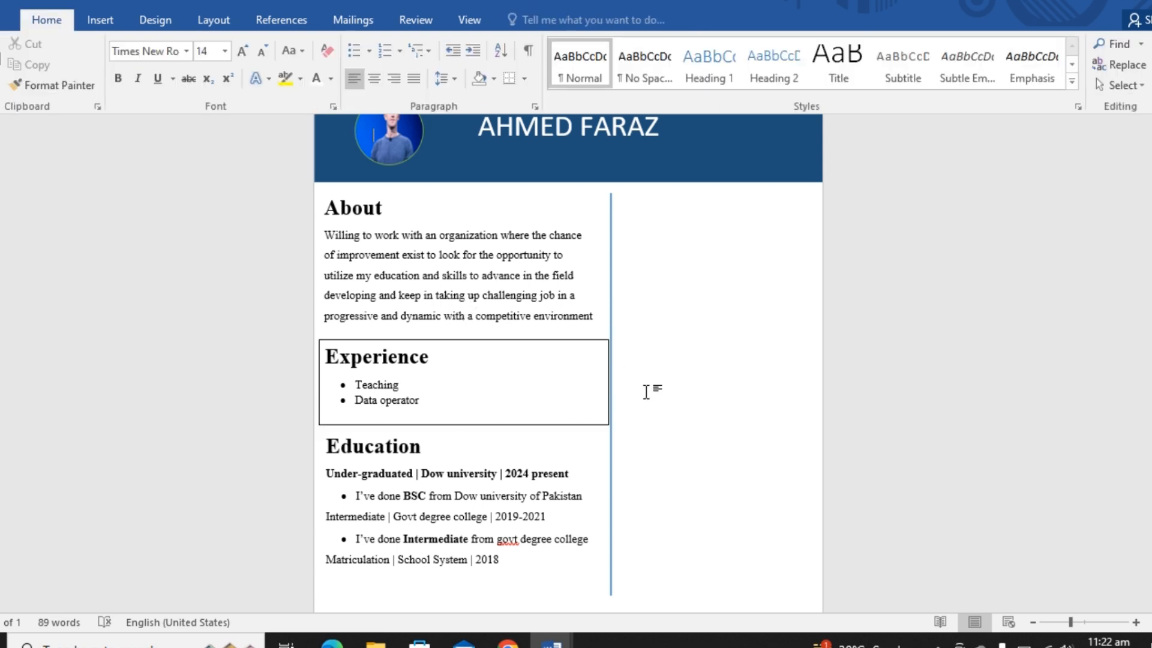
- Place a copy of the Experience text box, narrowed to about 8.4 cm, in the empty column across the divider from the About text
click(487, 343)
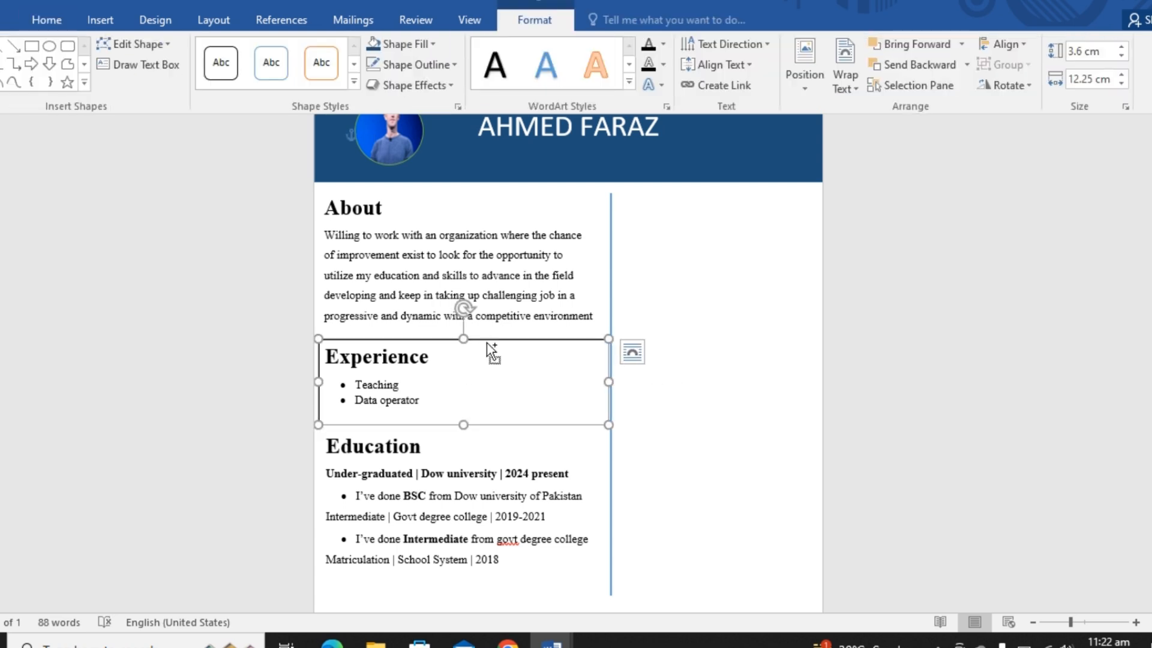
key(ctrl+d)
drag(487, 343, 653, 343)
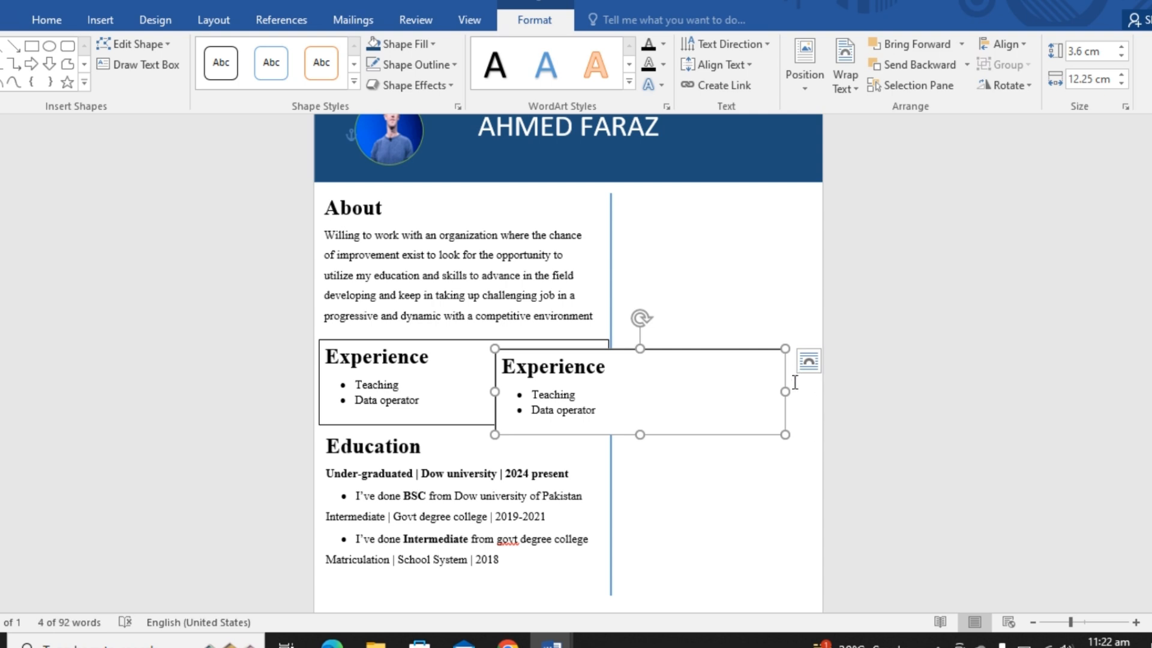
drag(784, 391, 693, 393)
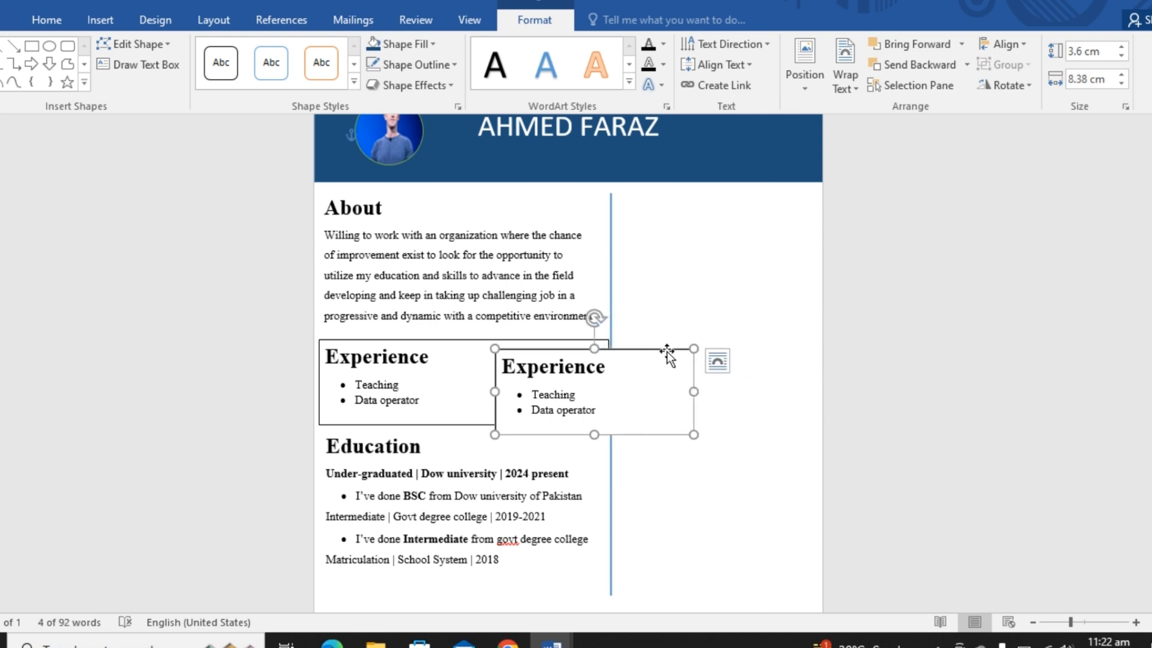
drag(669, 352, 790, 232)
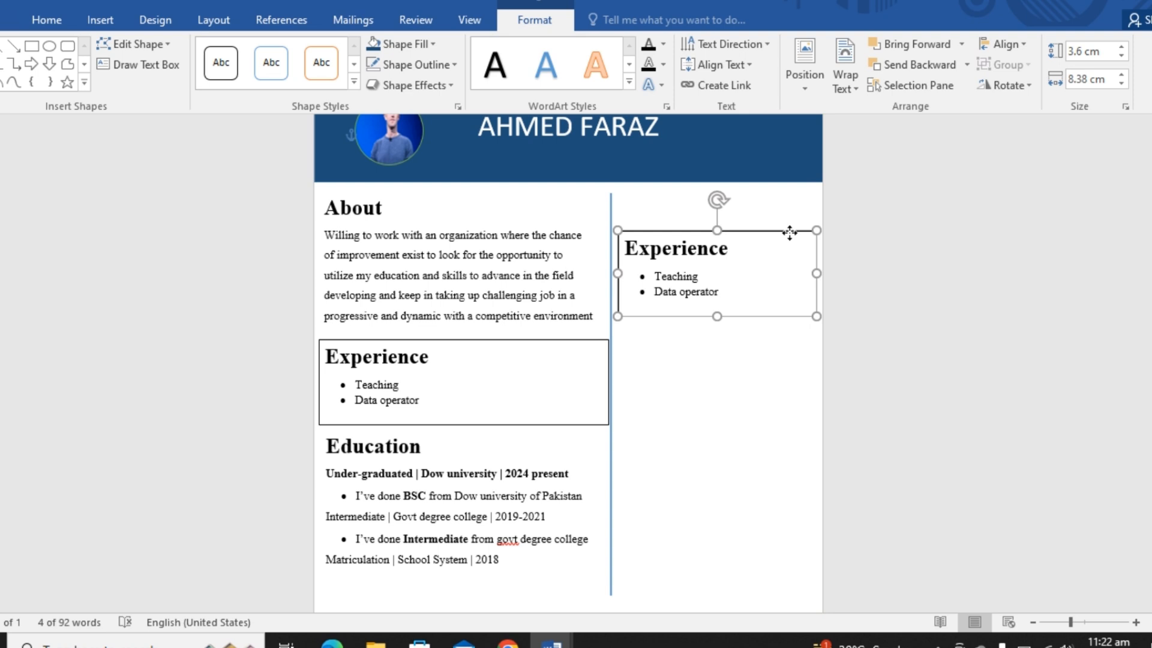
- Change the heading of the copied text box to "Skills"
click(737, 257)
key(BackSpace)
key(BackSpace)
key(BackSpace)
key(BackSpace)
key(BackSpace)
key(BackSpace)
key(BackSpace)
key(BackSpace)
key(BackSpace)
key(BackSpace)
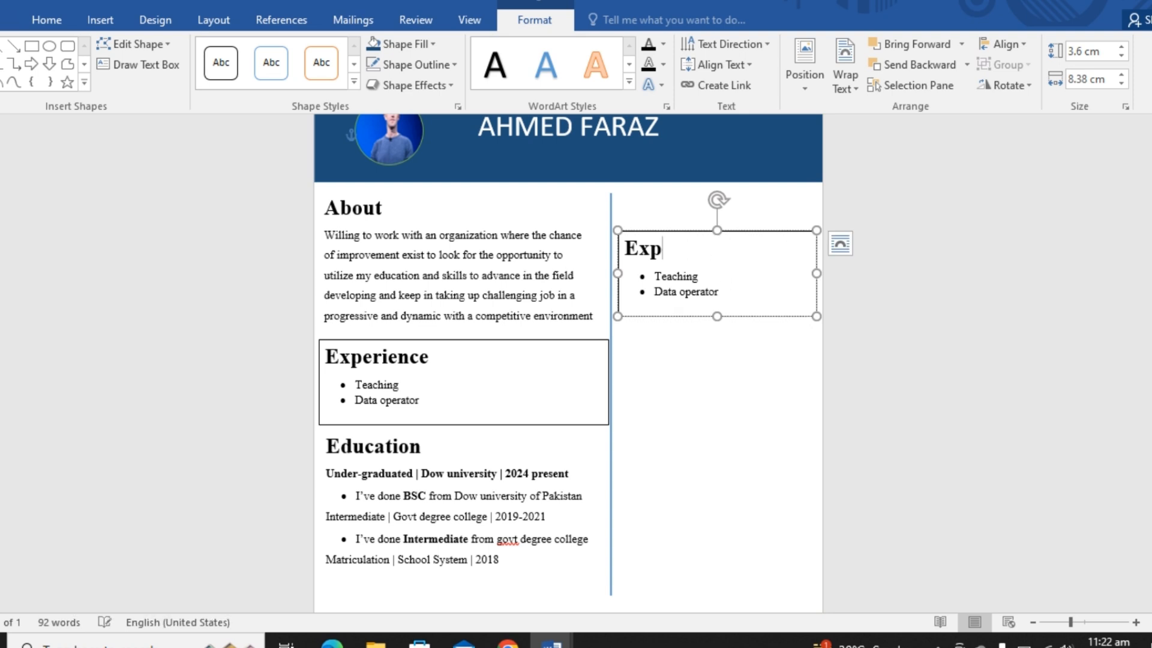
text(Skilss)
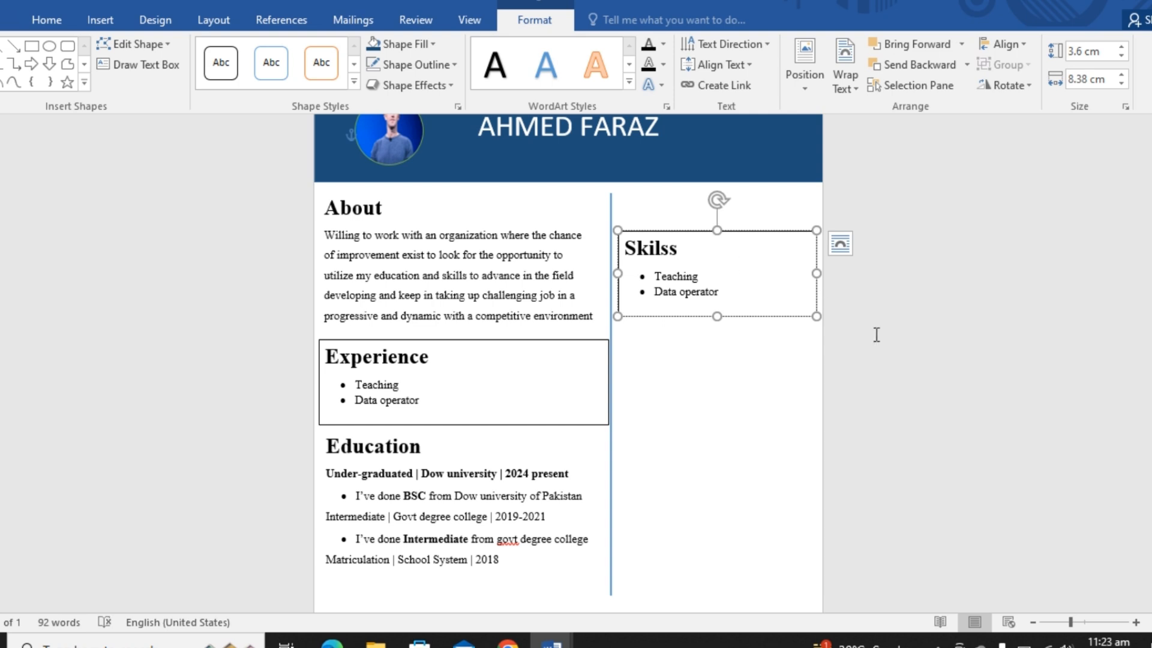
key(BackSpace)
- Replace the Skills bullets with "Prompt engineering", "Ms office" and "Freelancer"
key(BackSpace)
key(BackSpace)
text(s)
key(BackSpace)
key(BackSpace)
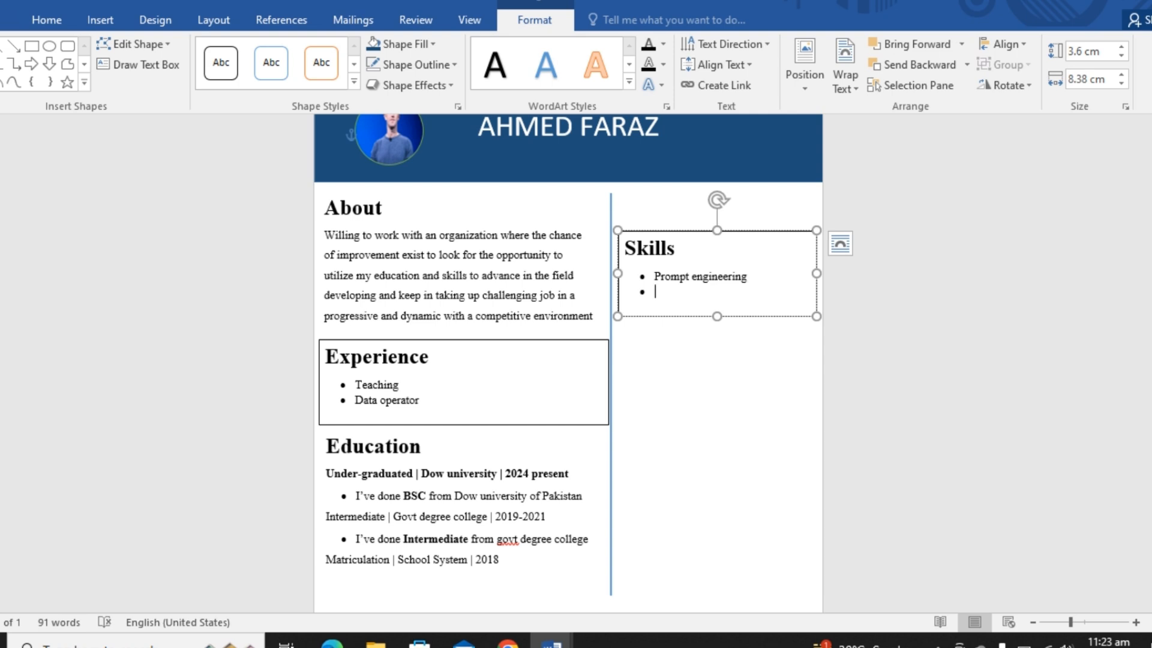
text(Ms office)
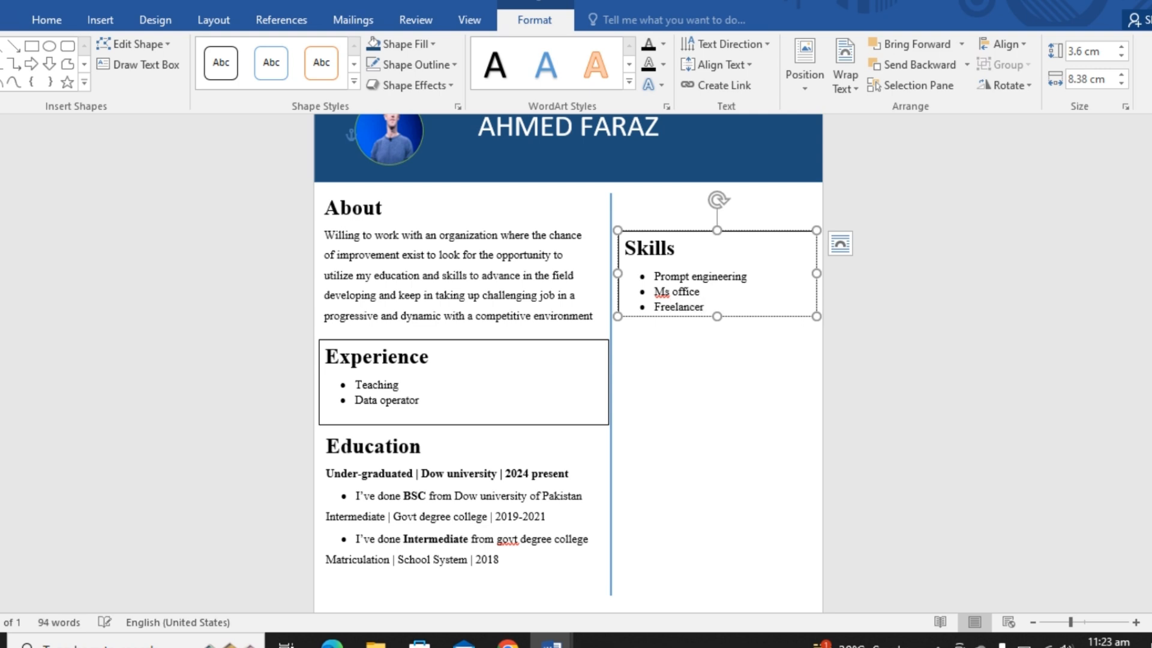
- Duplicate the Skills text box and place the copy directly below the original, aligned with its edges
click(742, 232)
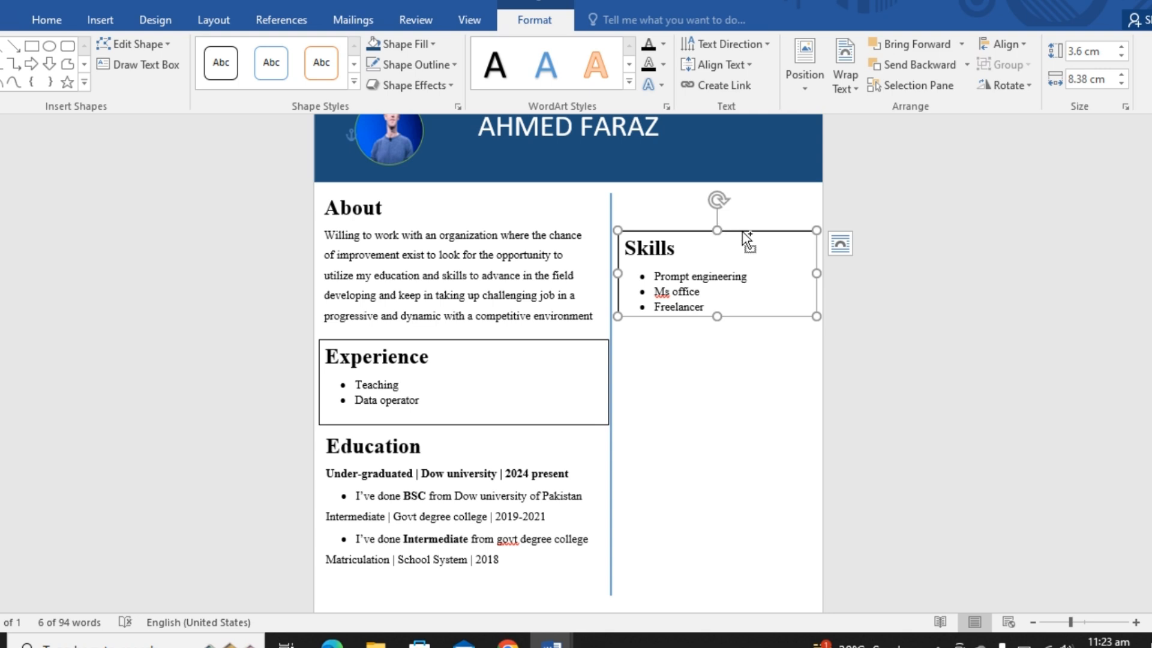
drag(742, 231, 742, 233)
key(Down)
key(Down)
key(Down)
key(Down)
key(Down)
key(Down)
key(Down)
key(Down)
key(Down)
key(Down)
key(Down)
key(Down)
key(Down)
key(Down)
key(Down)
key(Down)
key(Down)
key(Down)
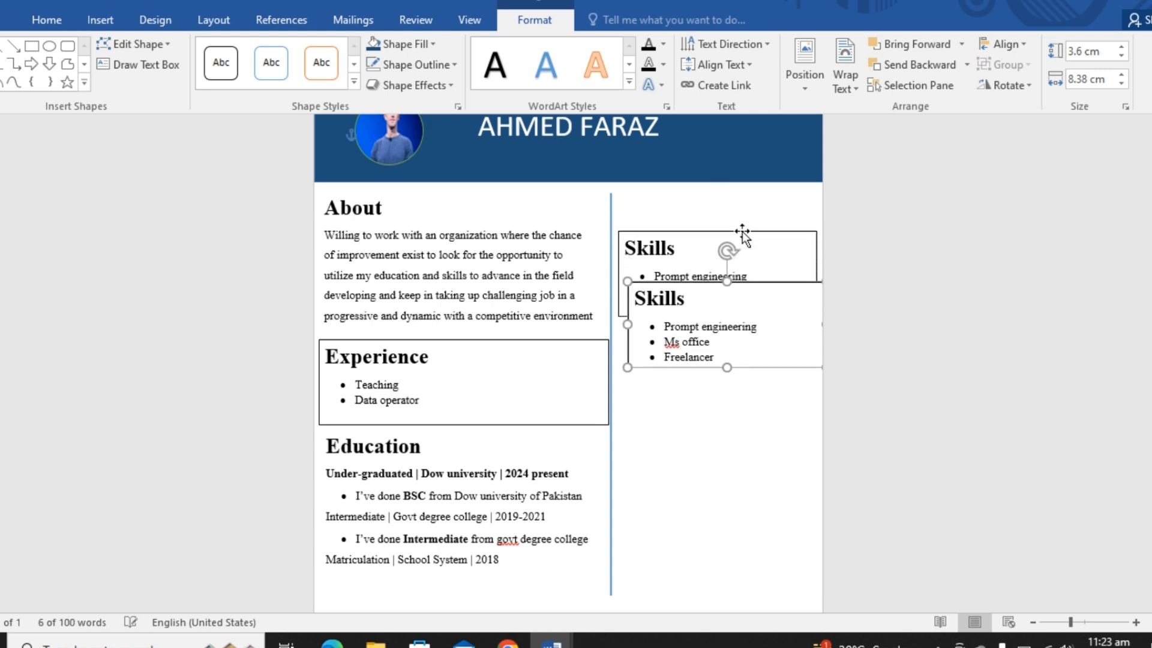
key(Left)
key(Left)
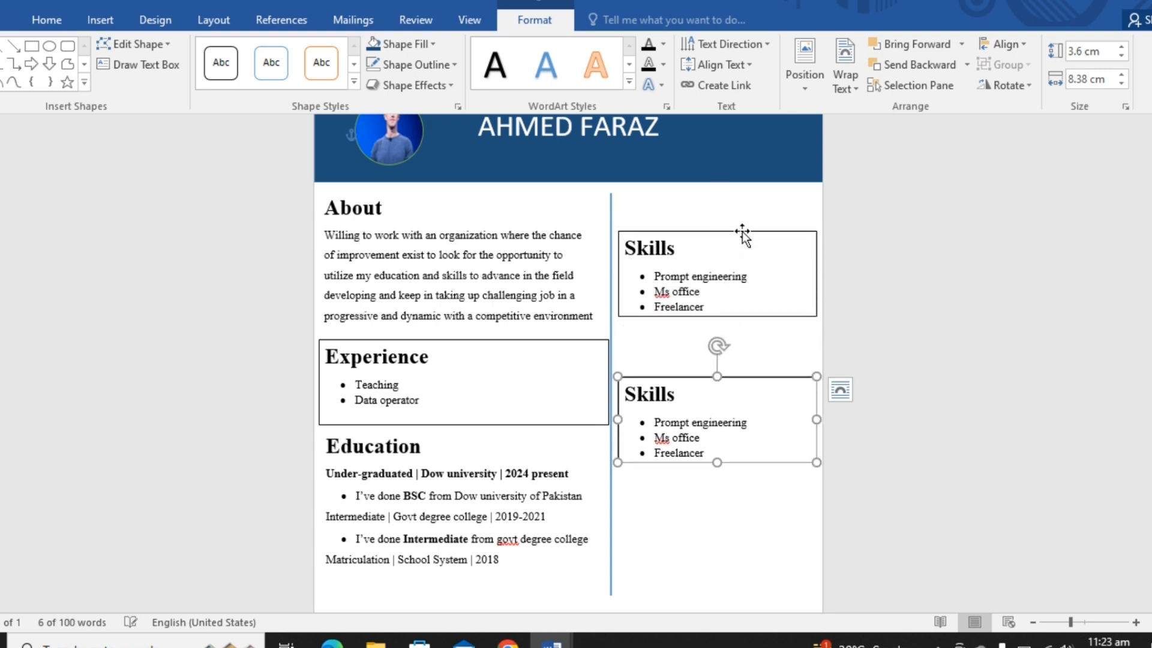
key(Up)
key(Up)
key(Up)
key(Up)
key(Up)
key(Up)
key(Up)
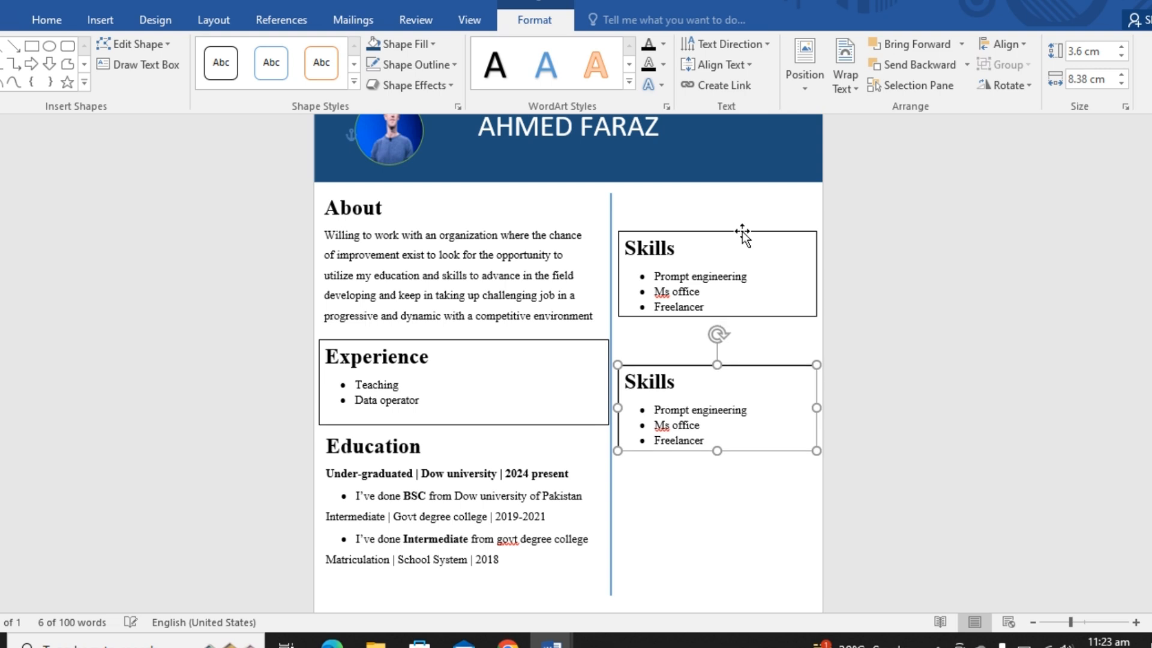
key(ctrl+Up)
key(ctrl+Up)
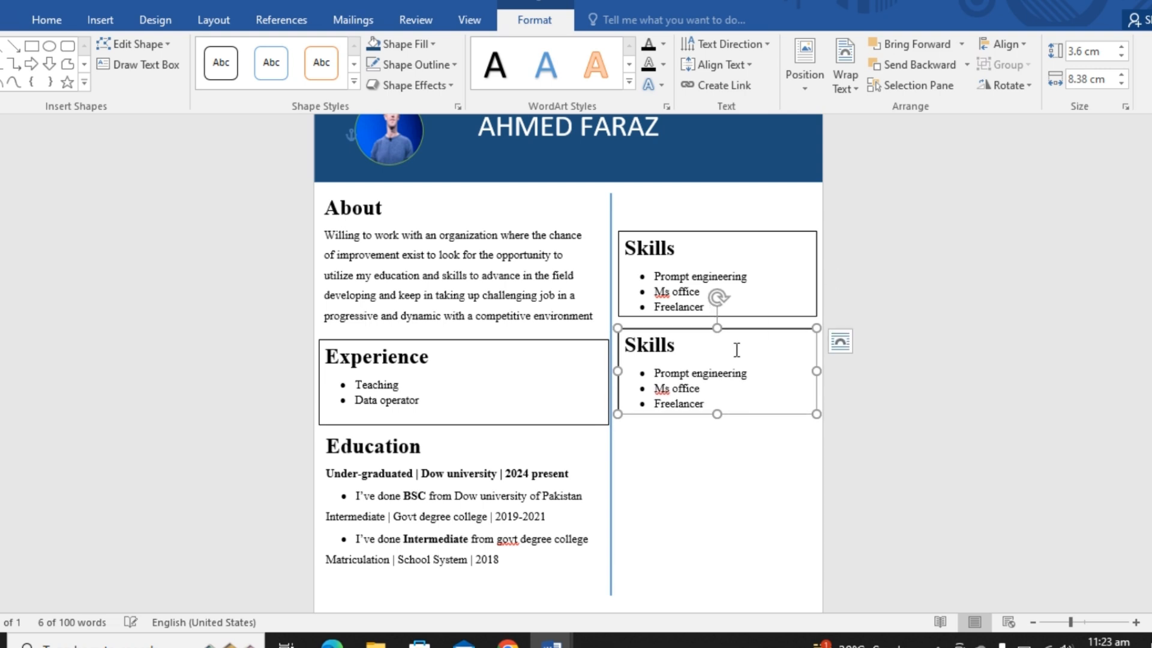
- Change the heading of the lower Skills copy to "Social accounts"
key(BackSpace)
key(BackSpace)
key(BackSpace)
key(BackSpace)
key(BackSpace)
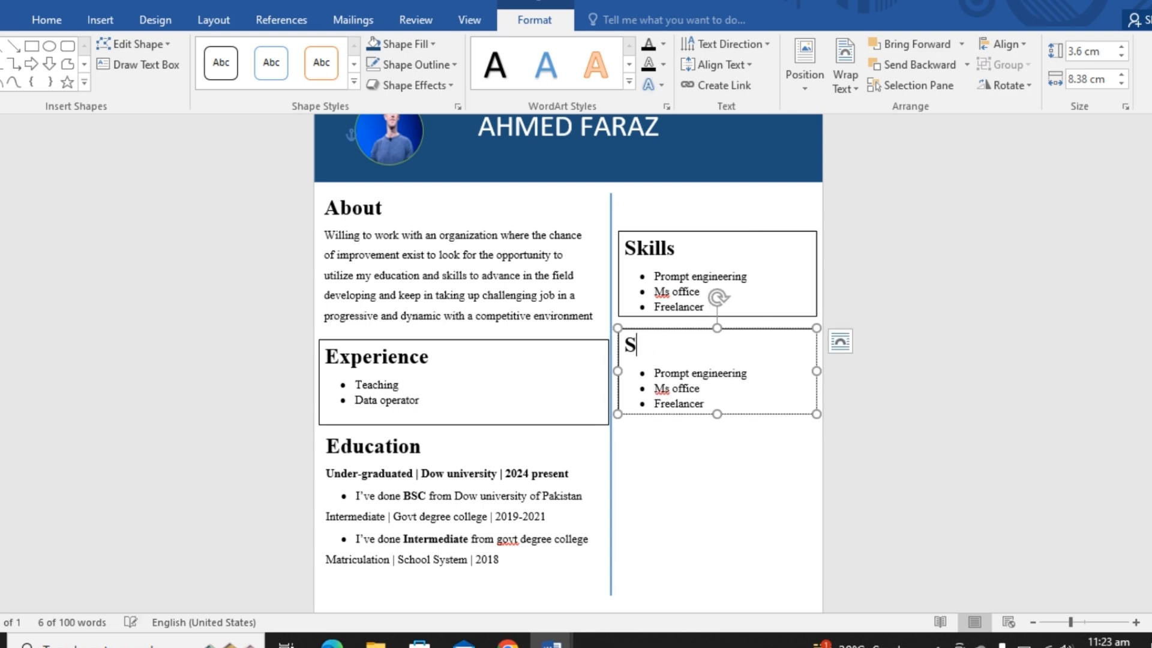
text(ocail a)
key(BackSpace)
key(BackSpace)
key(BackSpace)
key(BackSpace)
key(BackSpace)
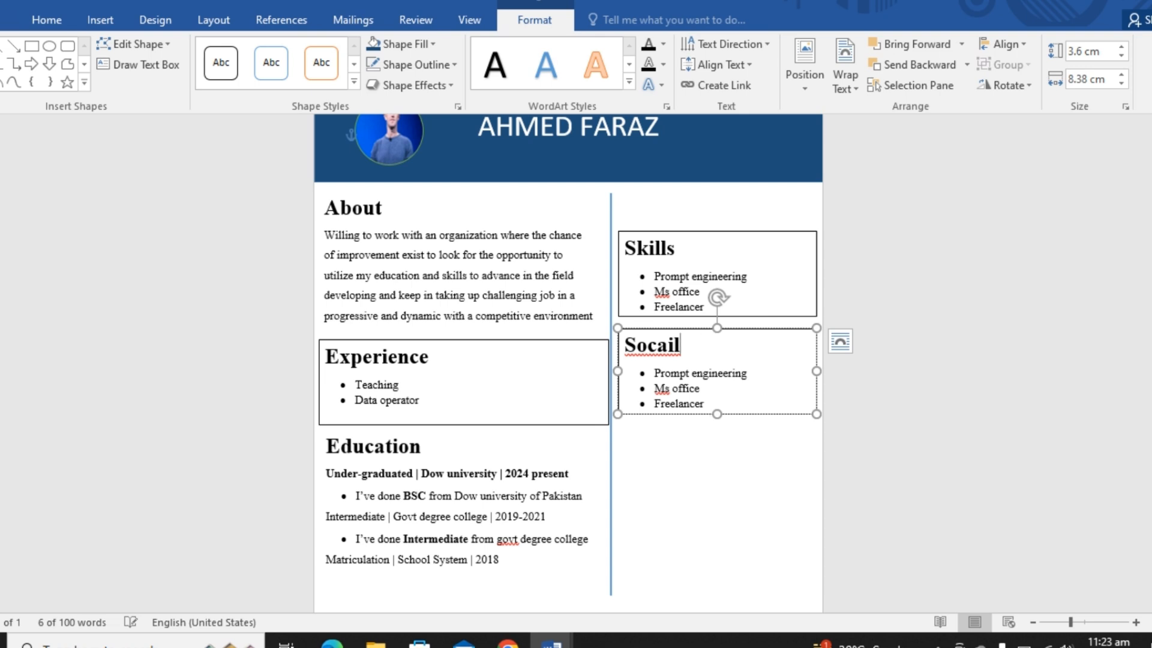
text(ial )
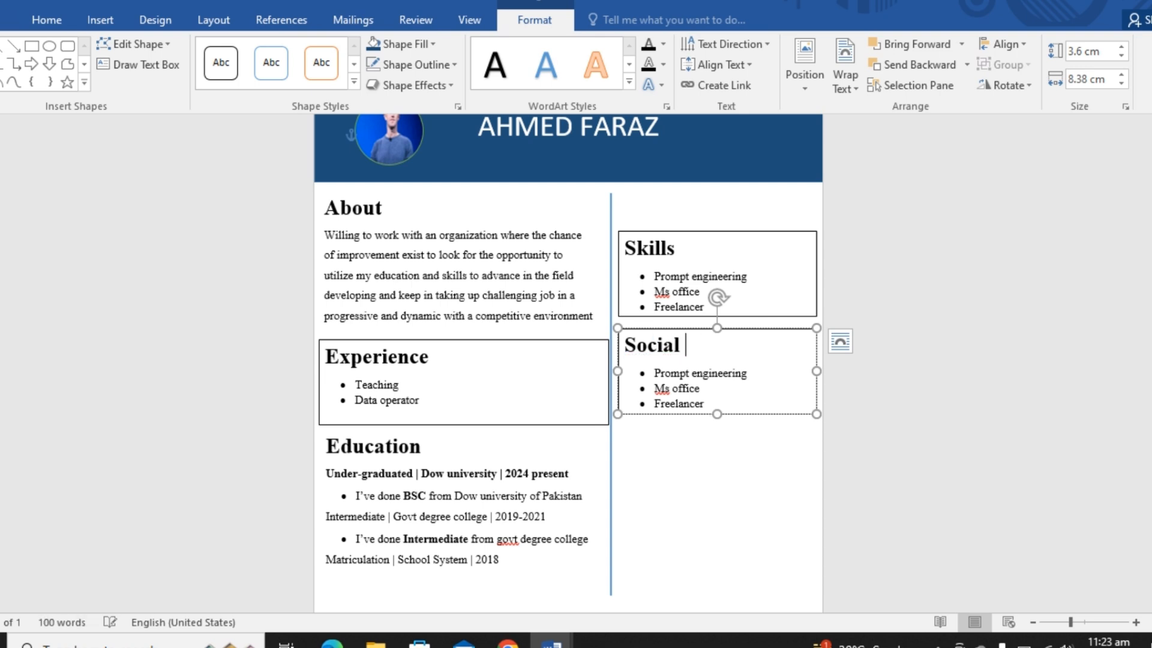
text(accounts)
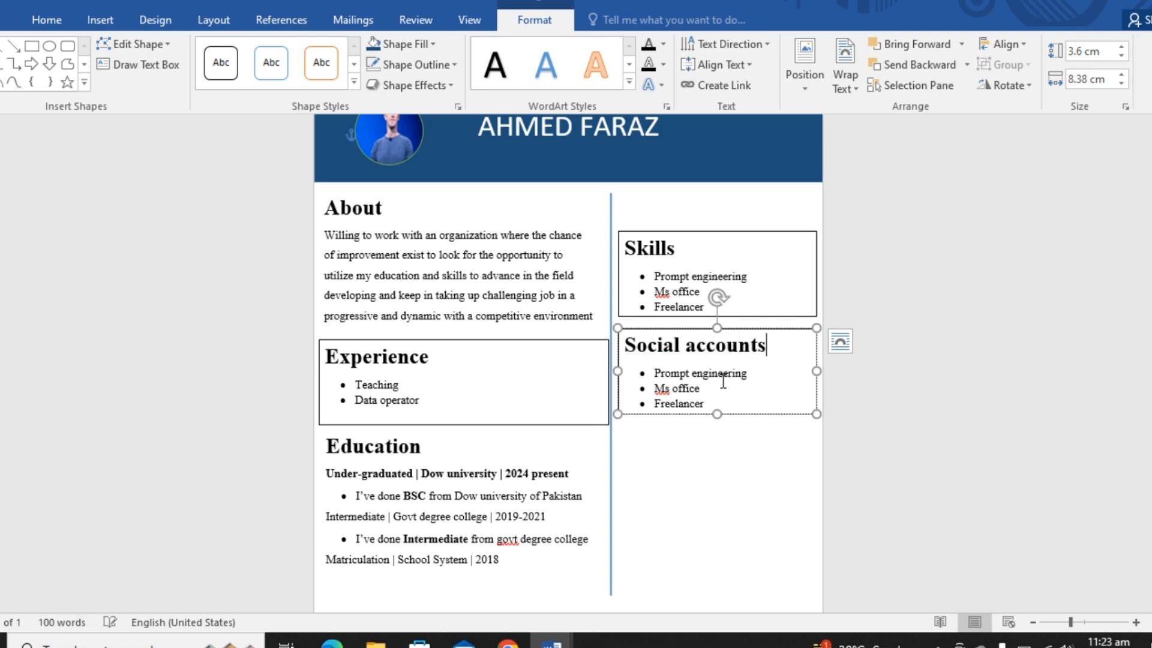
- Delete the bullet list under Social accounts and shrink its text box to about 1.5 cm high, around the heading only
key(BackSpace)
key(BackSpace)
key(BackSpace)
key(BackSpace)
key(BackSpace)
key(BackSpace)
key(BackSpace)
key(BackSpace)
key(BackSpace)
key(BackSpace)
key(BackSpace)
key(BackSpace)
key(BackSpace)
key(BackSpace)
key(BackSpace)
key(BackSpace)
key(BackSpace)
key(BackSpace)
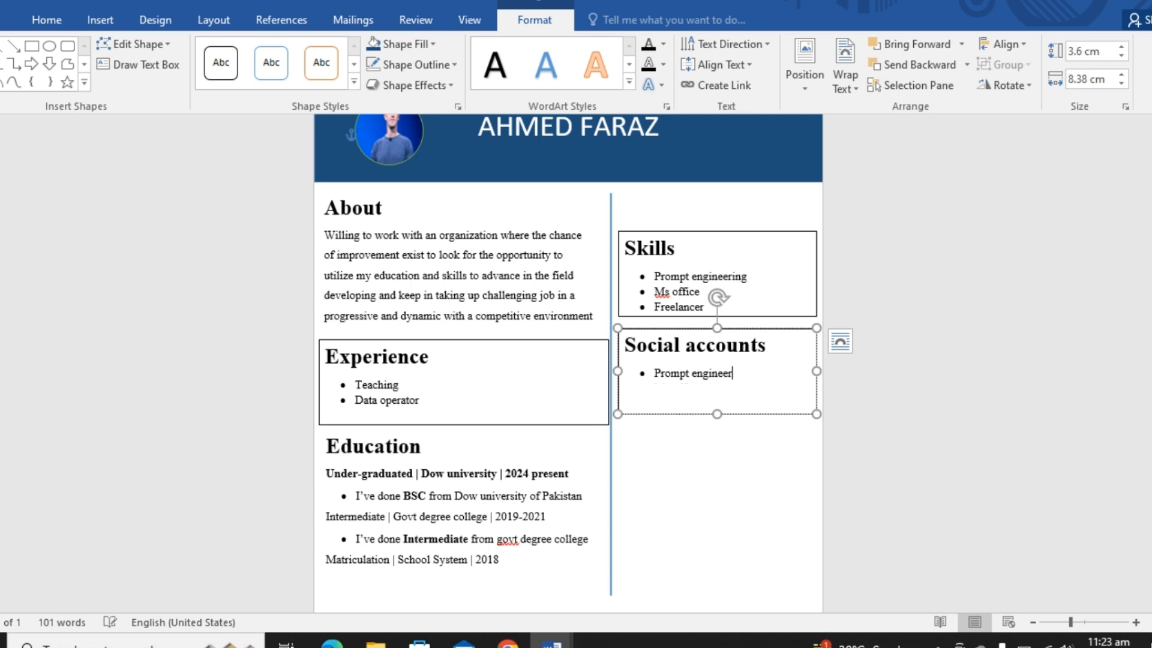
key(BackSpace)
key(BackSpace)
key(BackSpace)
key(BackSpace)
key(BackSpace)
key(BackSpace)
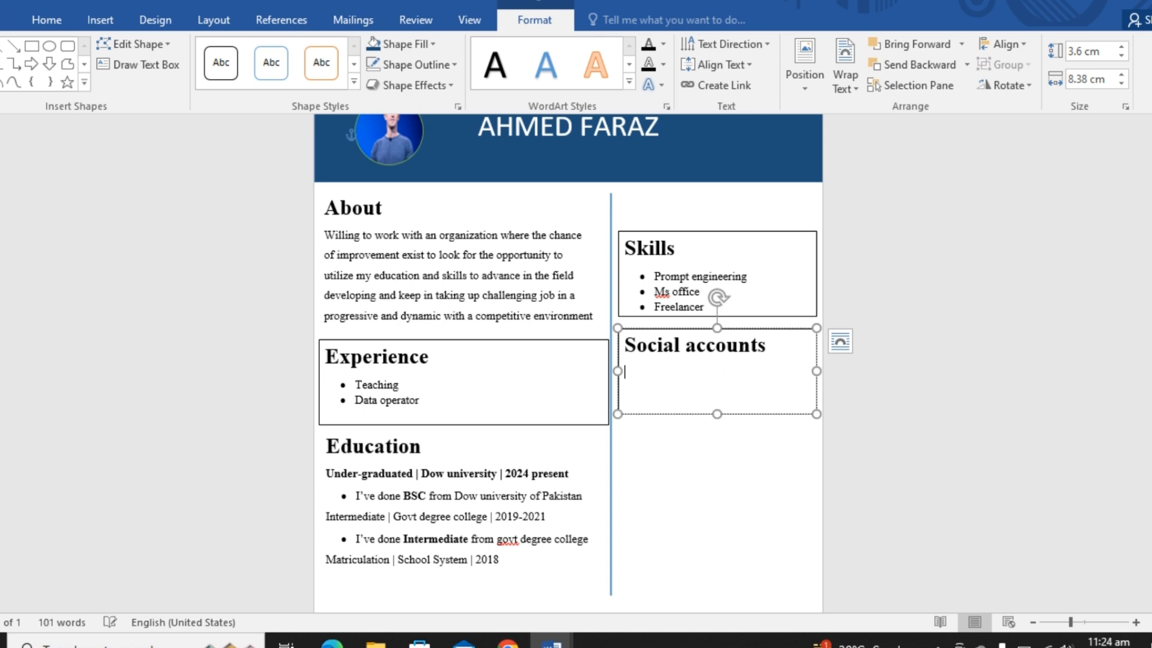
drag(717, 414, 717, 364)
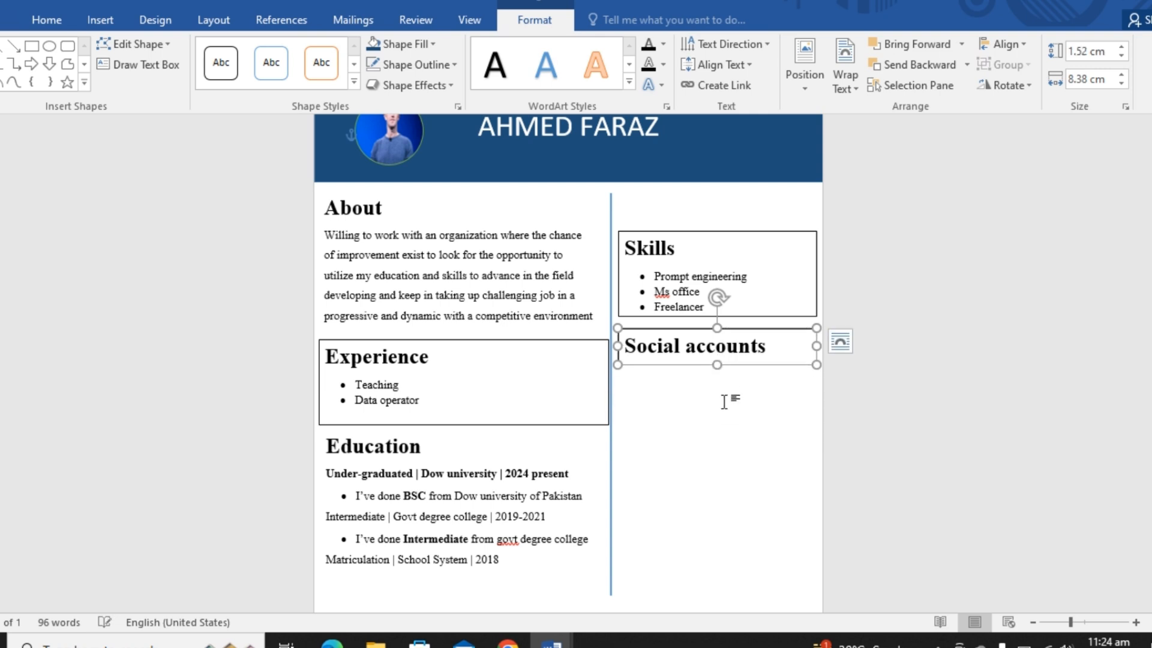
- Remove the outline from the Social accounts text box
click(723, 401)
right_click(746, 334)
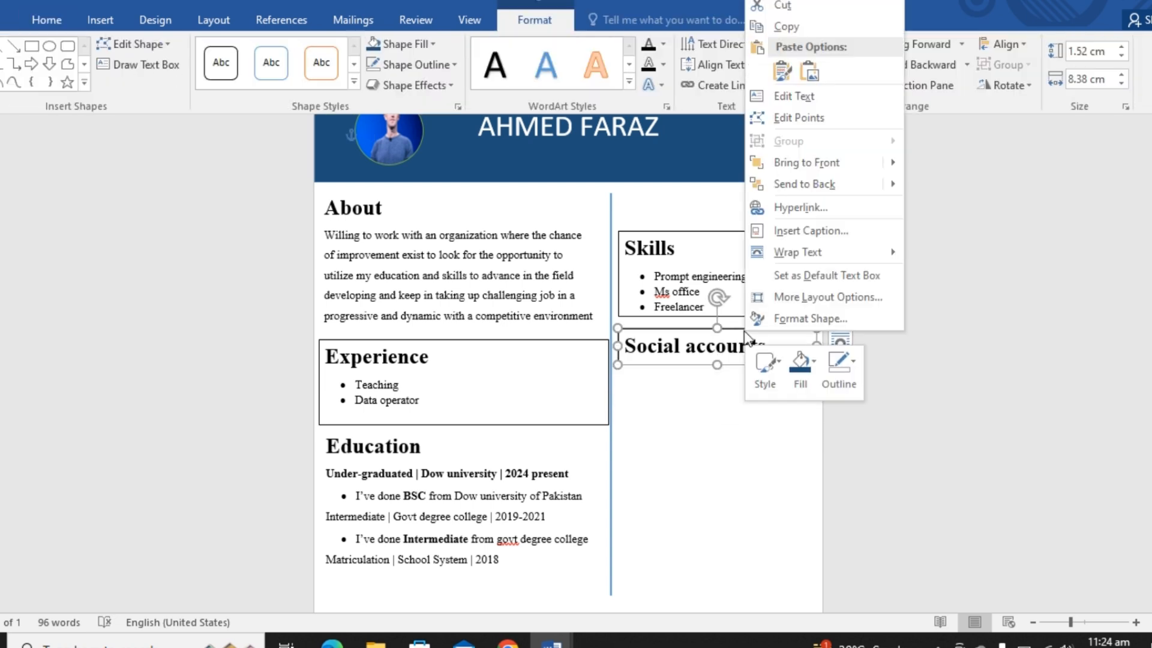
click(826, 361)
click(877, 543)
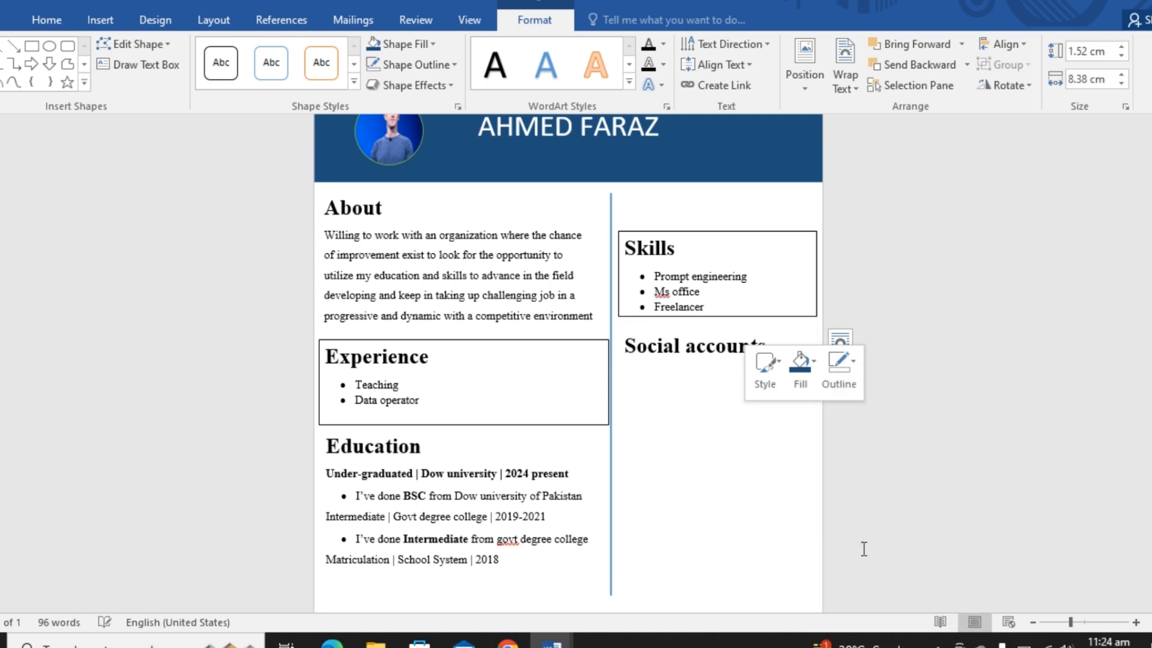
- Remove the outline from the Skills text box
click(759, 234)
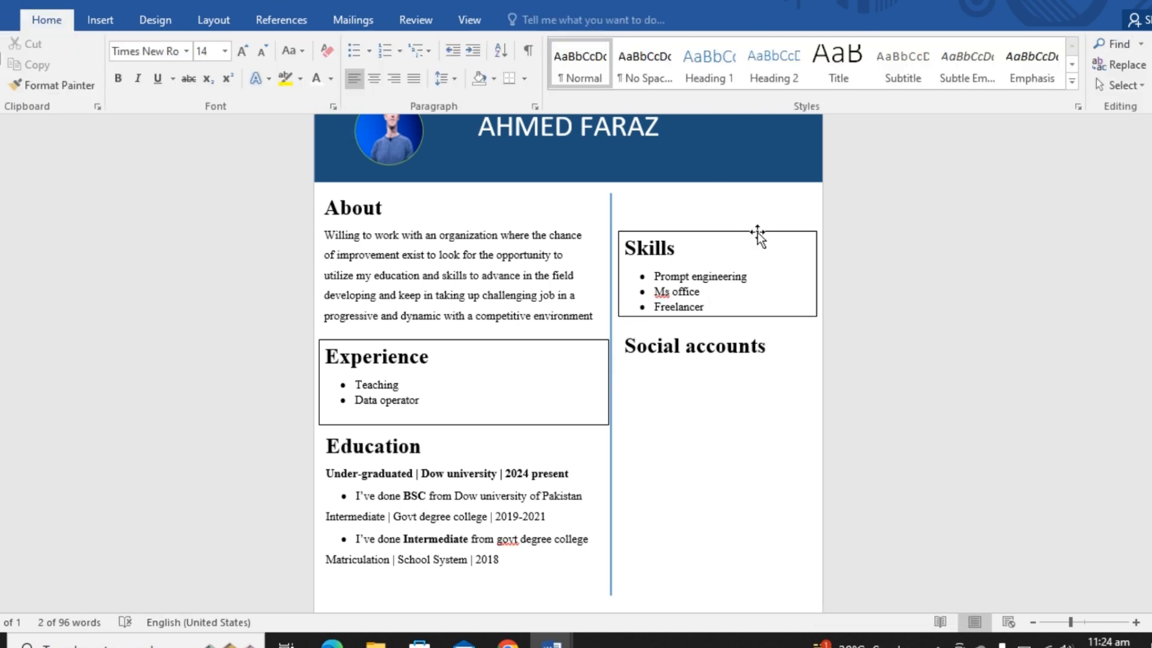
right_click(758, 233)
click(839, 194)
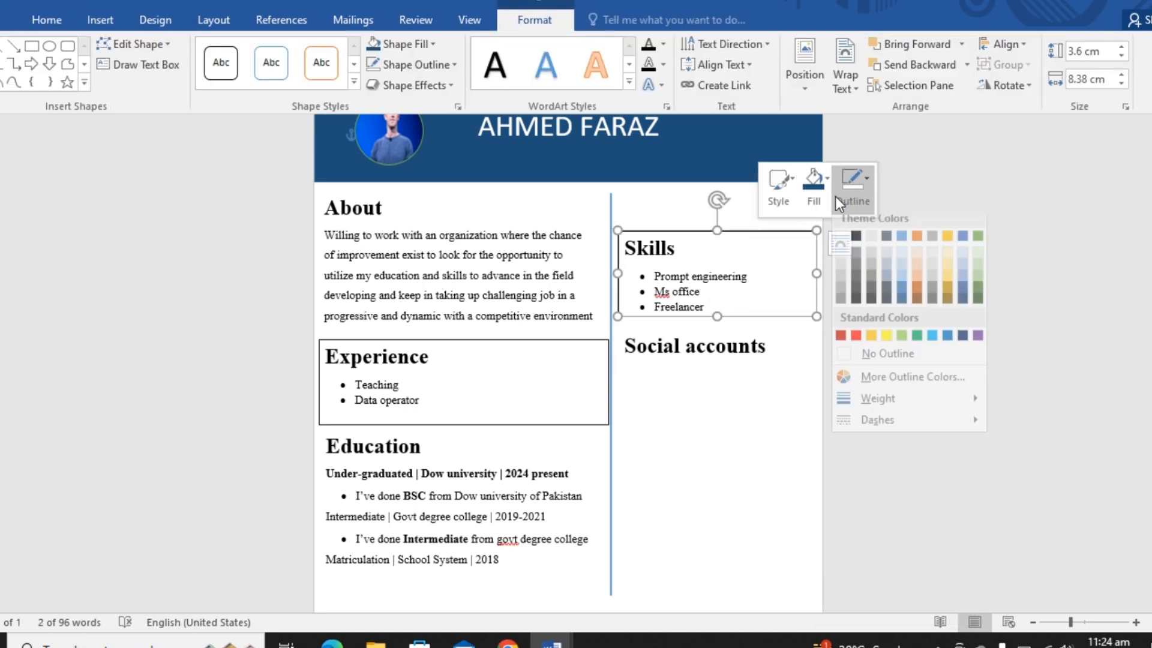
click(883, 363)
- Remove the outline from the Experience text box
click(527, 340)
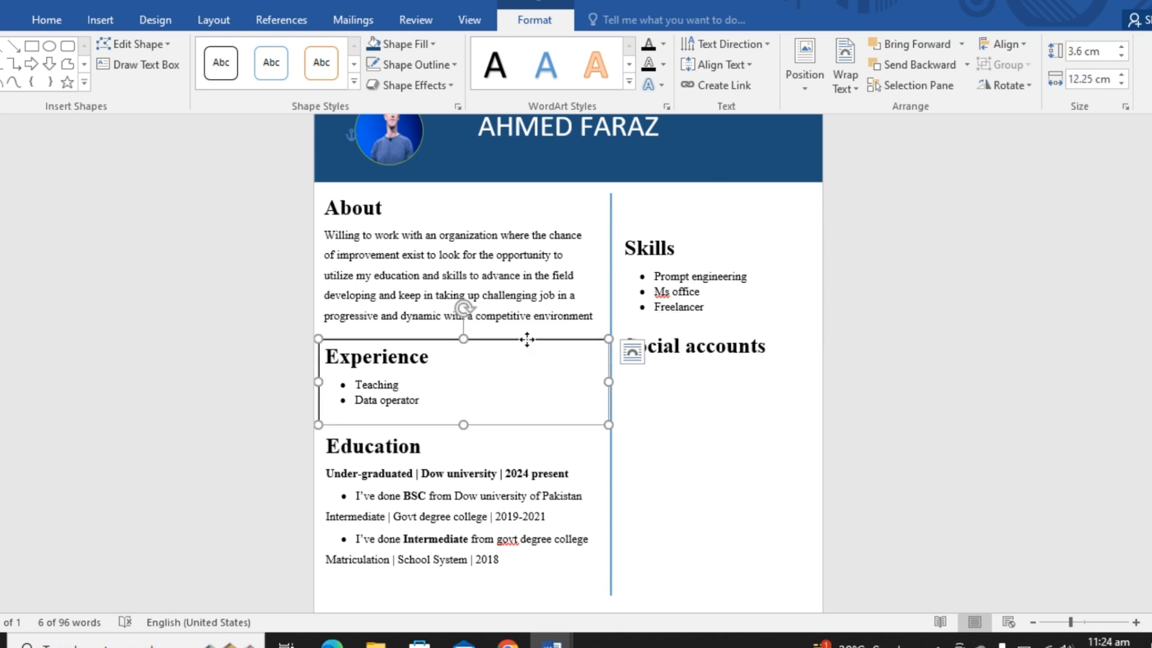
right_click(526, 340)
click(623, 394)
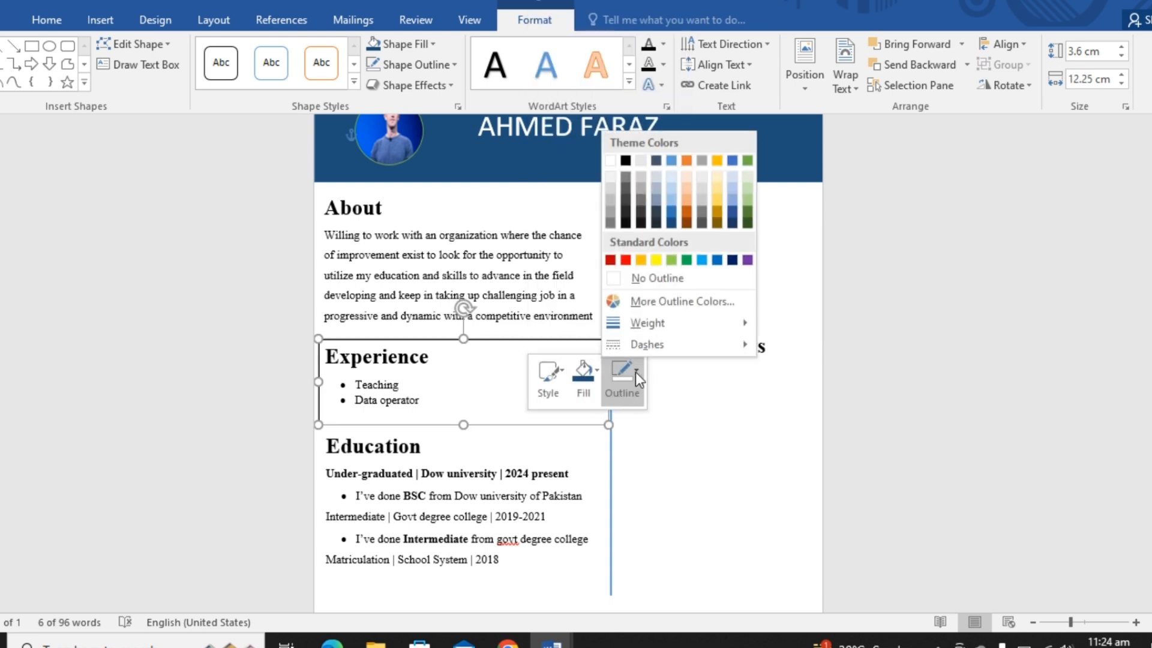
click(644, 278)
click(670, 473)
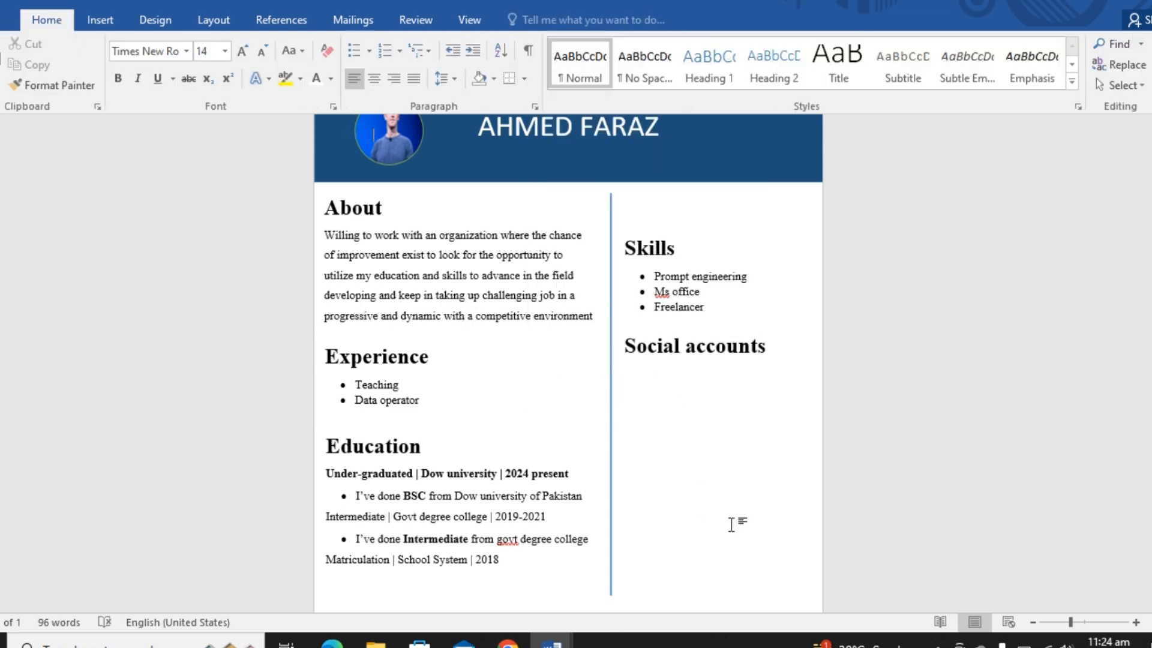
click(1032, 623)
click(1033, 622)
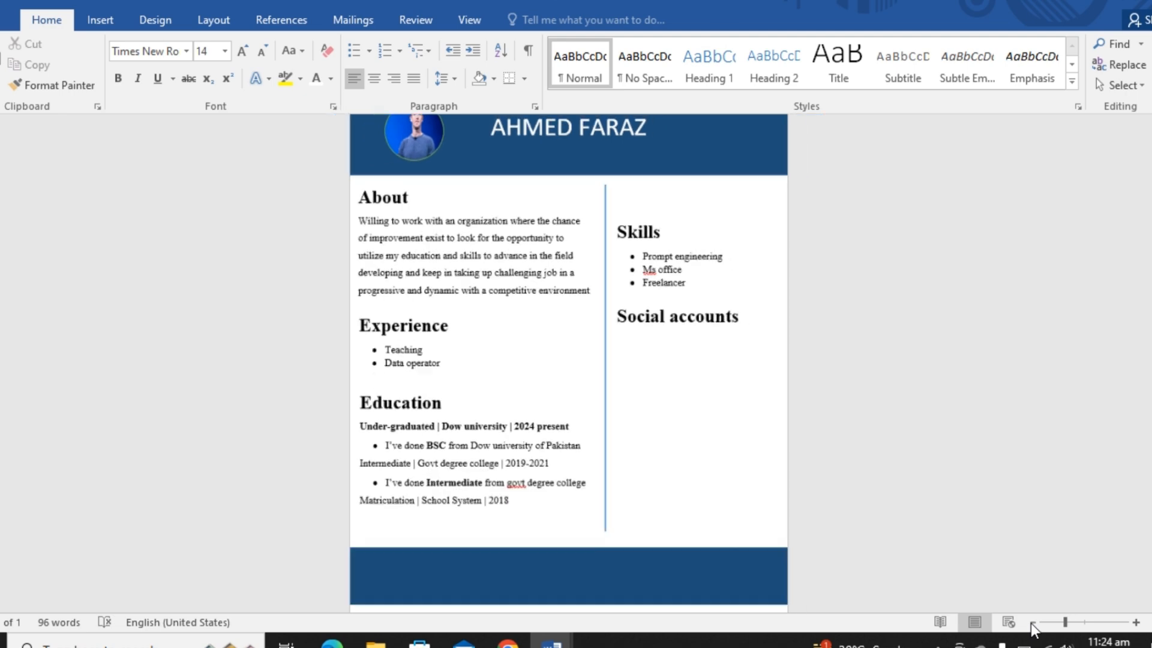
click(1032, 623)
click(1032, 623)
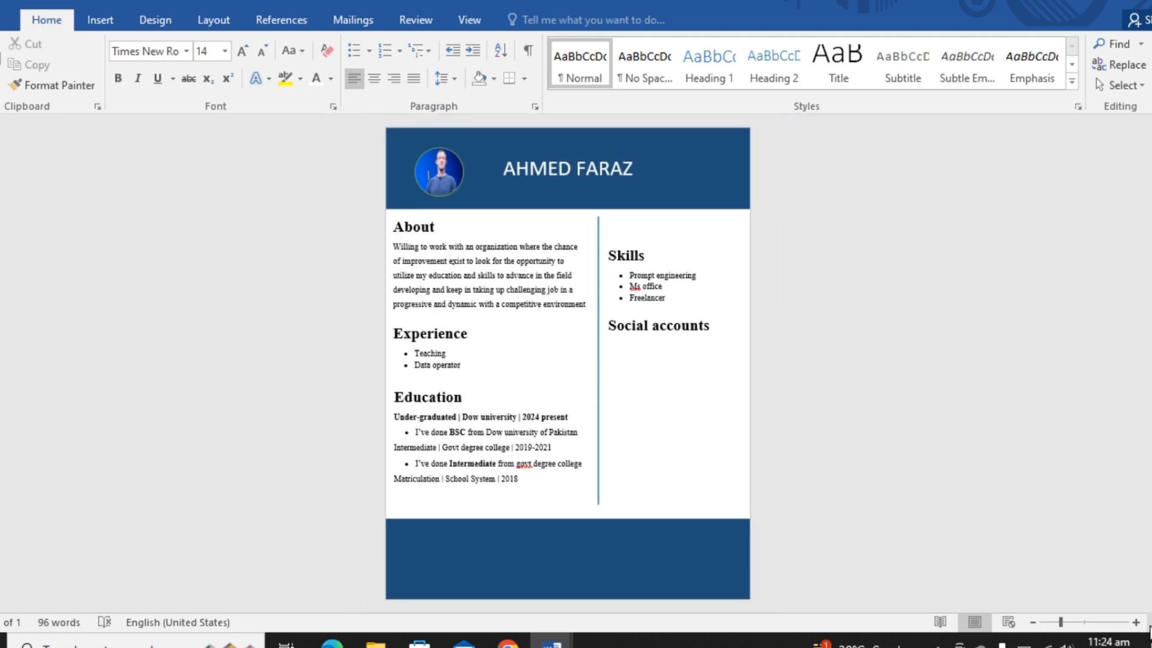
click(1135, 623)
click(1136, 622)
click(1135, 623)
click(1136, 623)
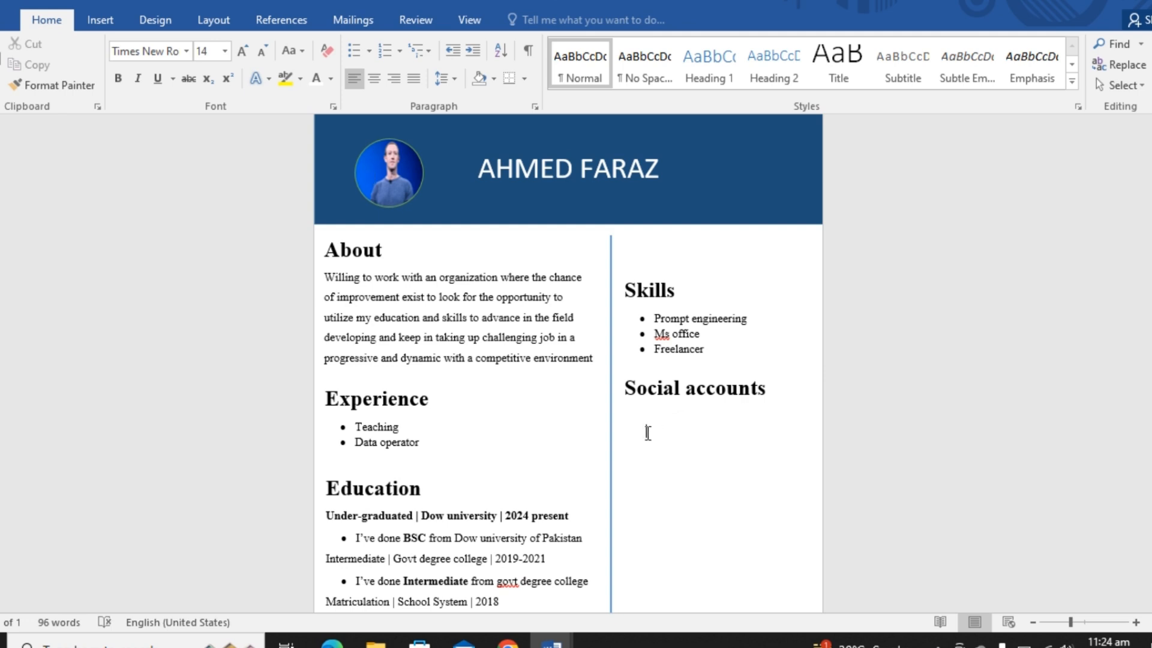
click(99, 18)
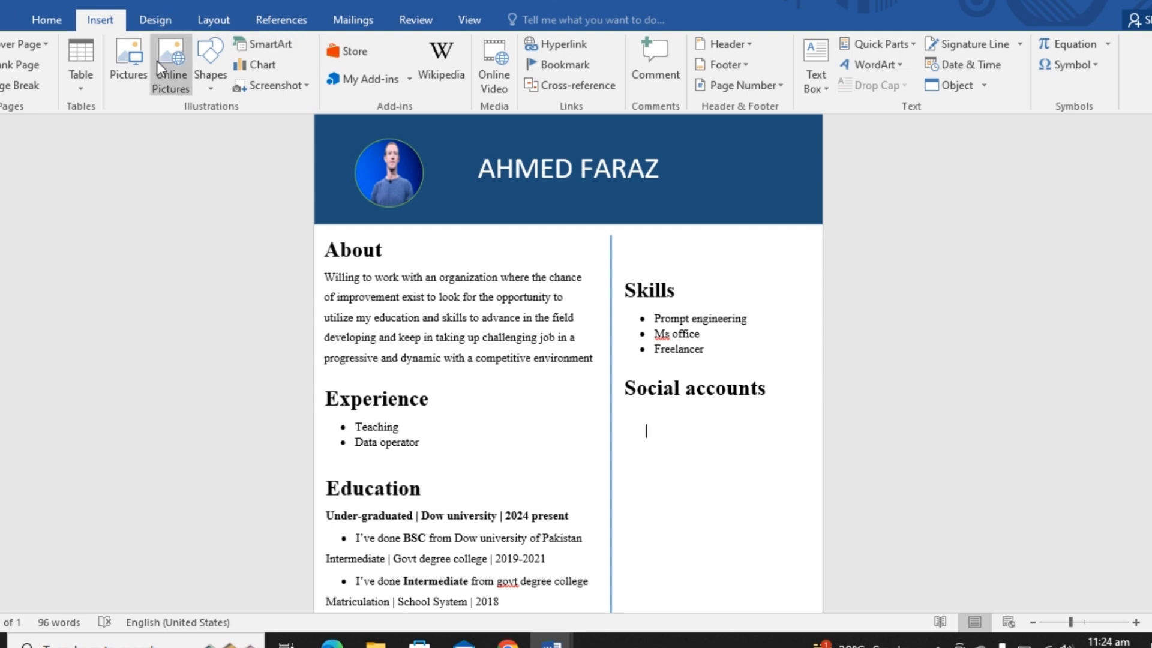
click(211, 73)
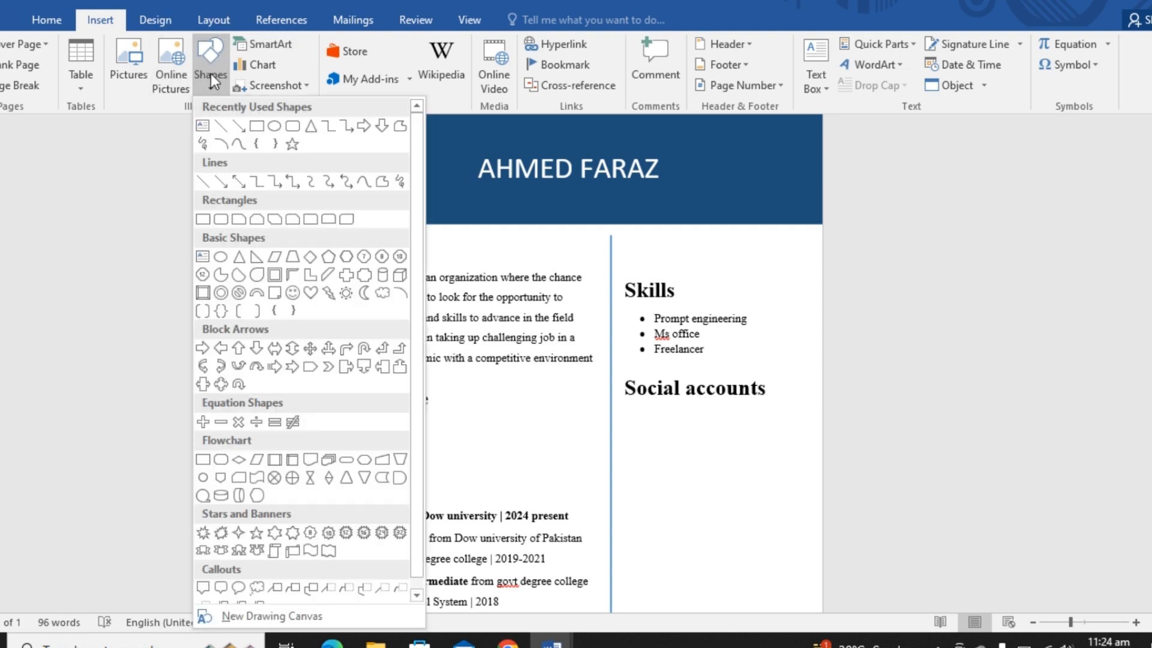
click(265, 128)
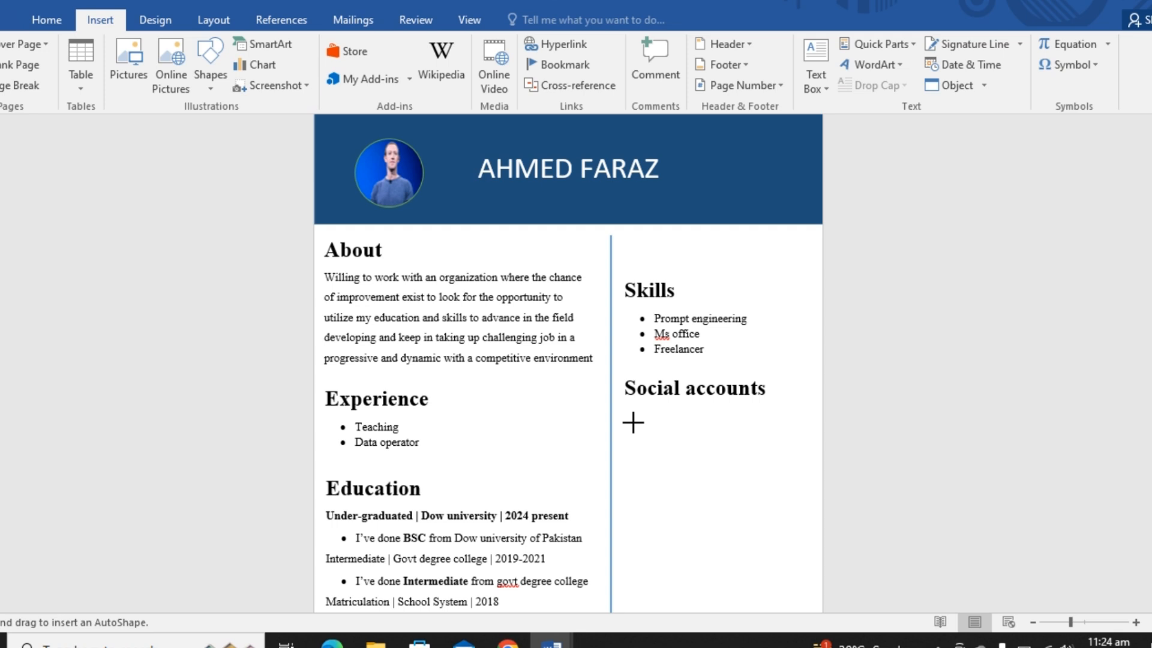
drag(633, 423, 648, 435)
click(650, 439)
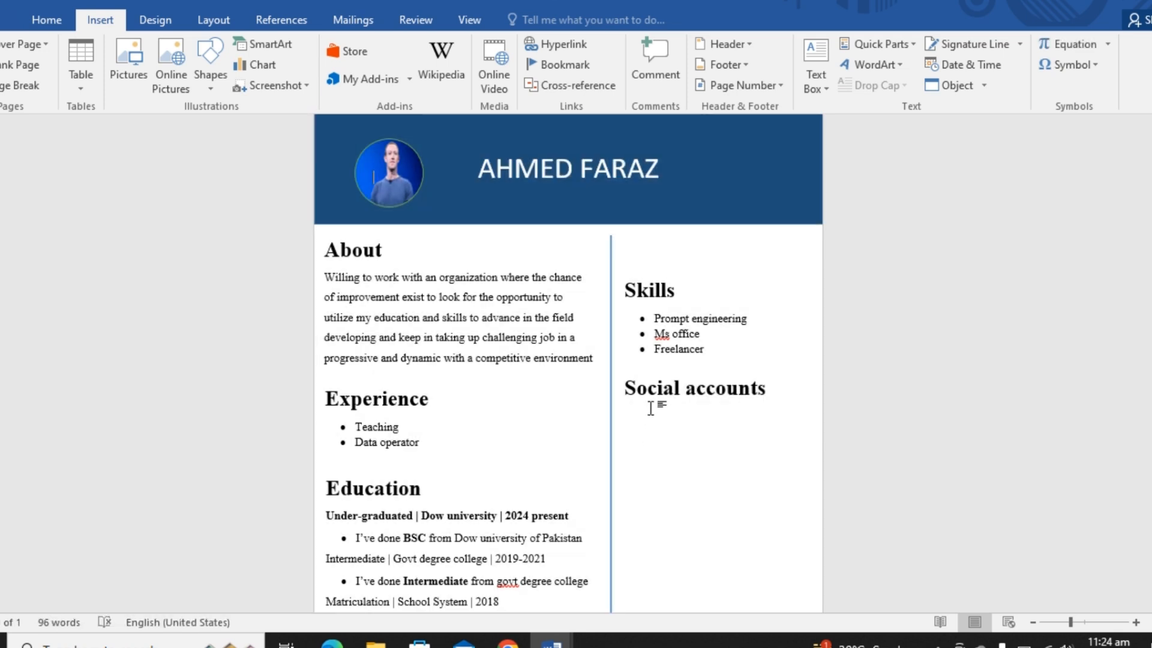
click(650, 390)
click(641, 439)
- Draw a circle about 0.98 cm across below the Social accounts heading, with white fill and a green outline
click(222, 88)
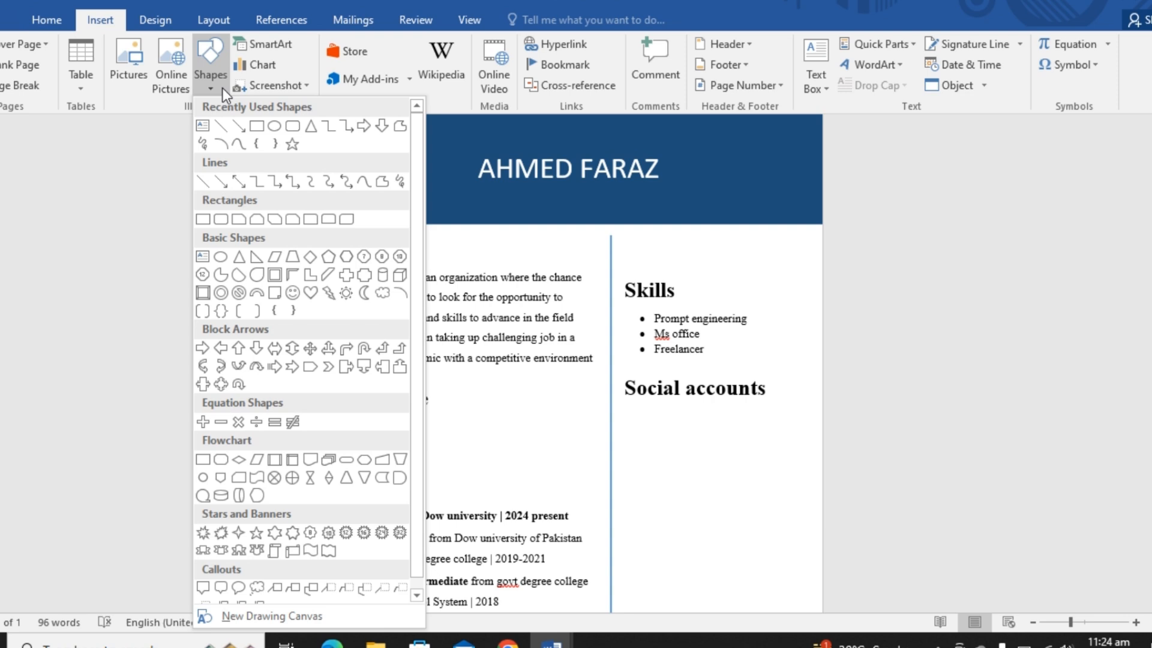
click(257, 127)
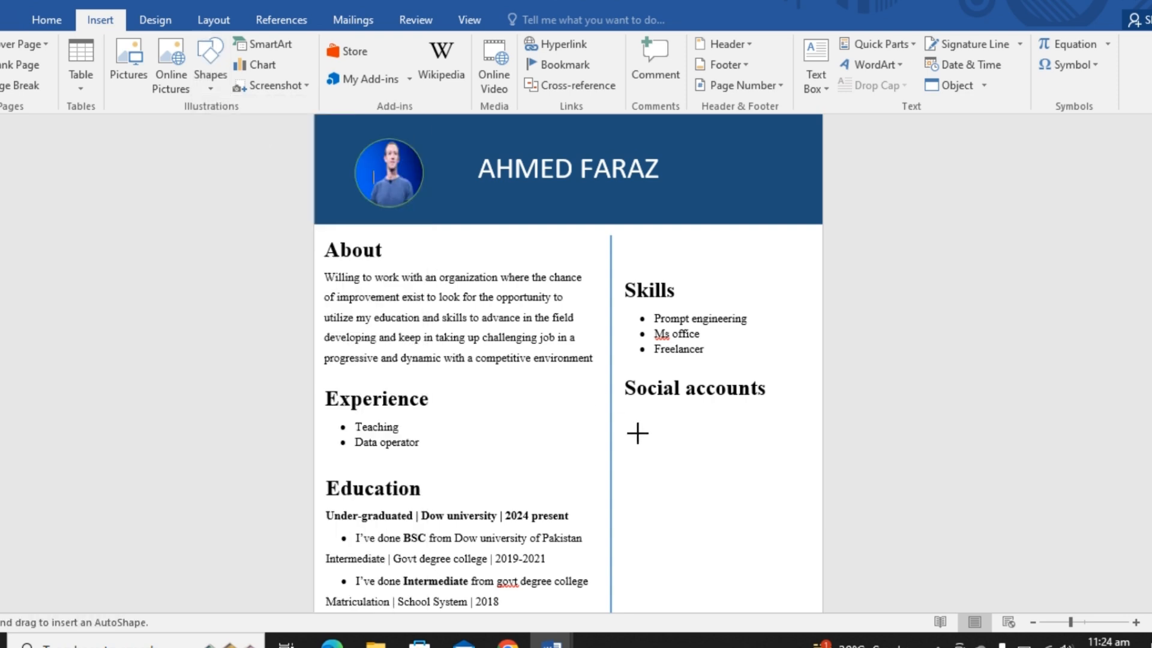
drag(639, 431, 663, 451)
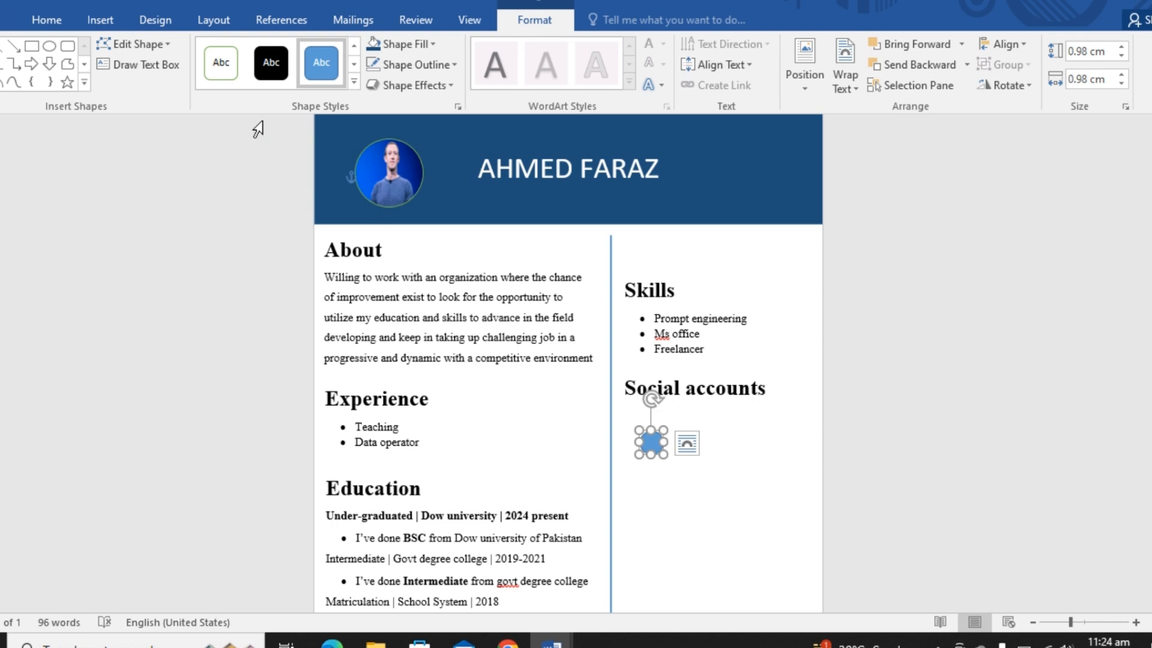
click(221, 62)
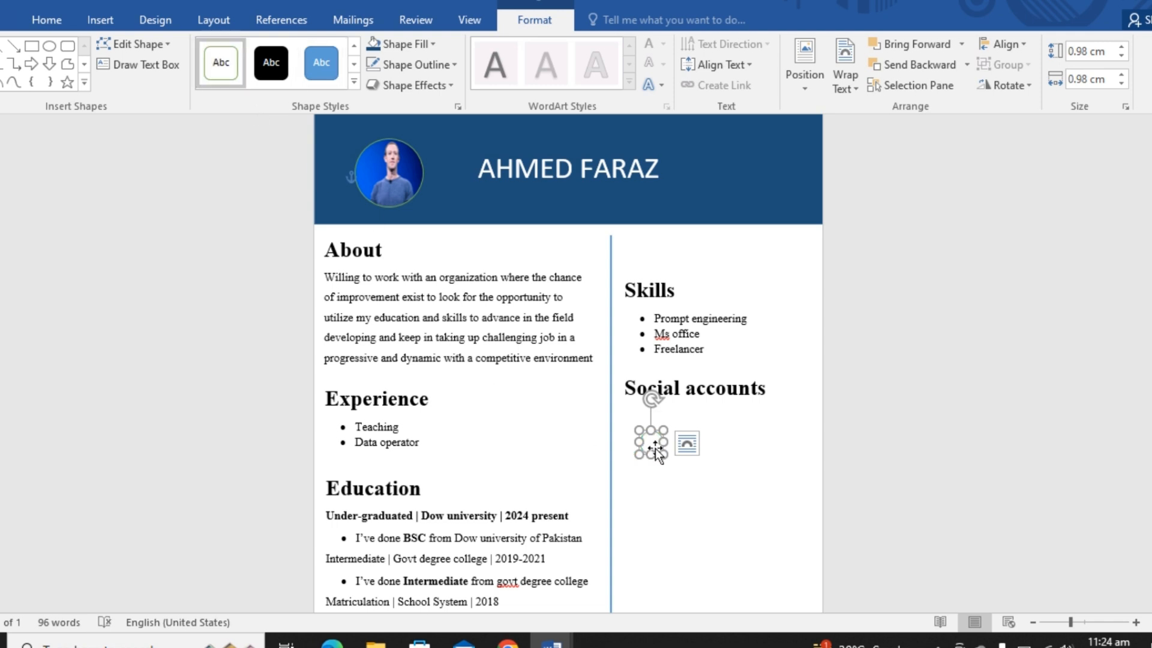
drag(656, 451, 654, 418)
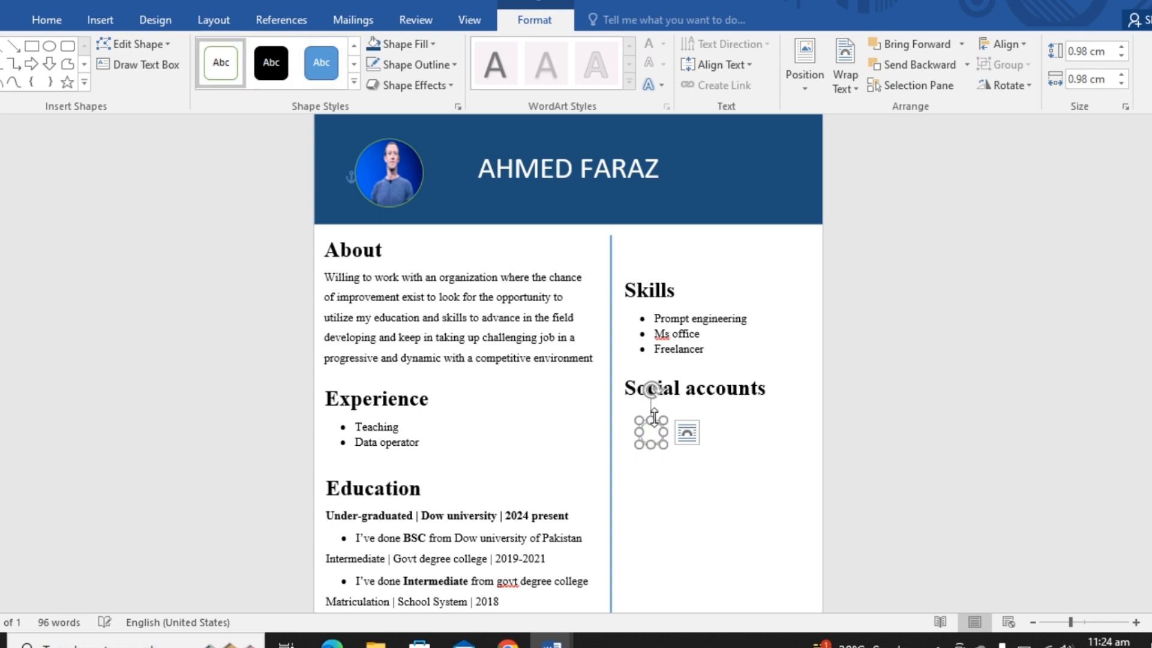
- Fill the circle under Social accounts with the Gmail logo picture from the Downloads folder
right_click(652, 420)
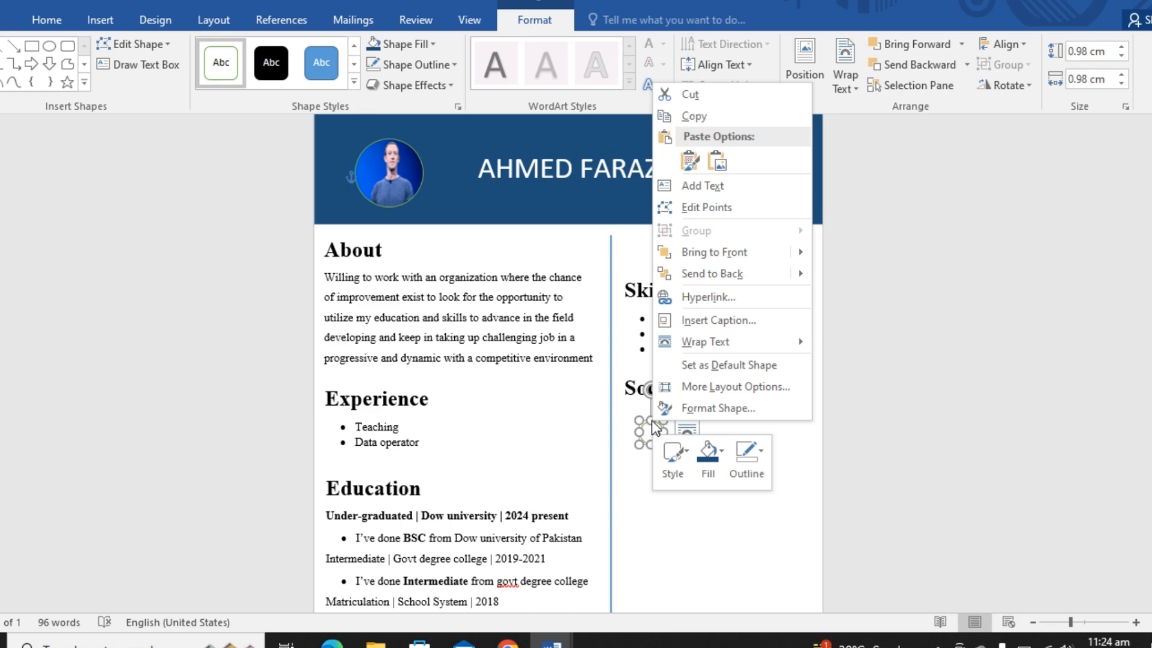
click(717, 468)
click(739, 382)
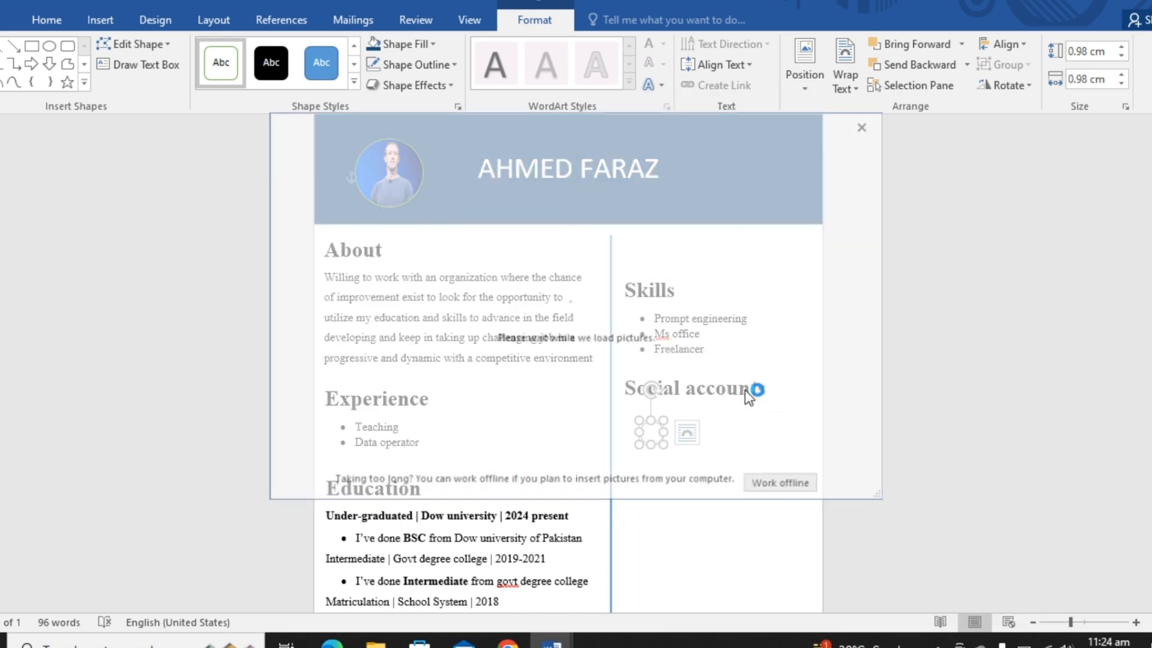
click(423, 217)
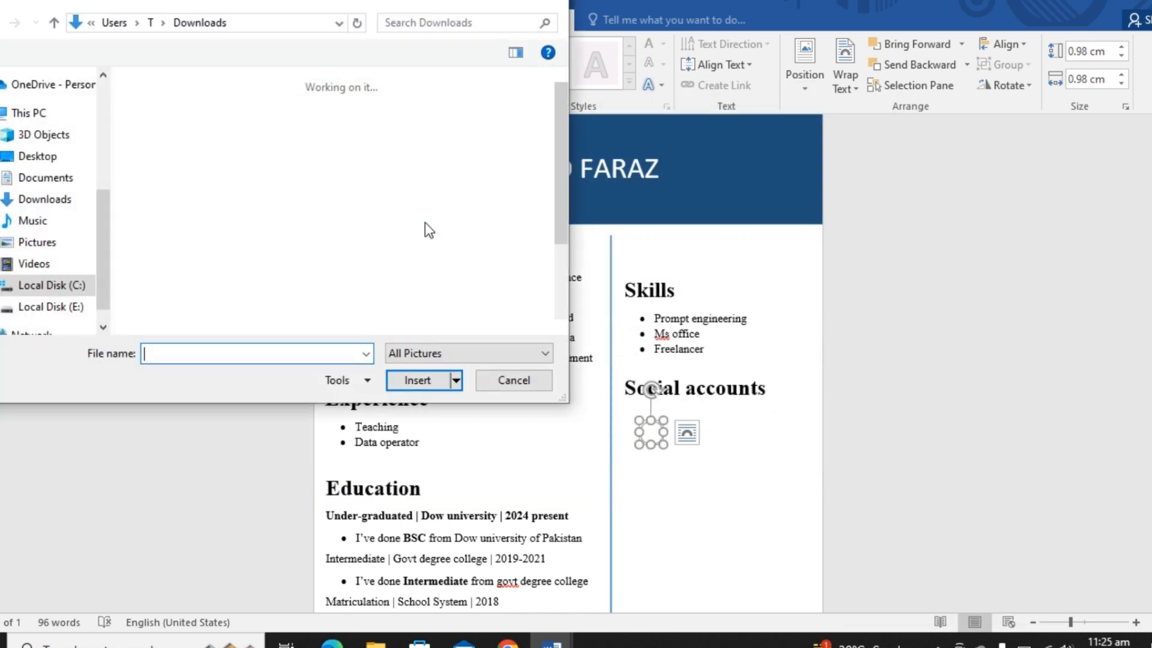
double_click(399, 196)
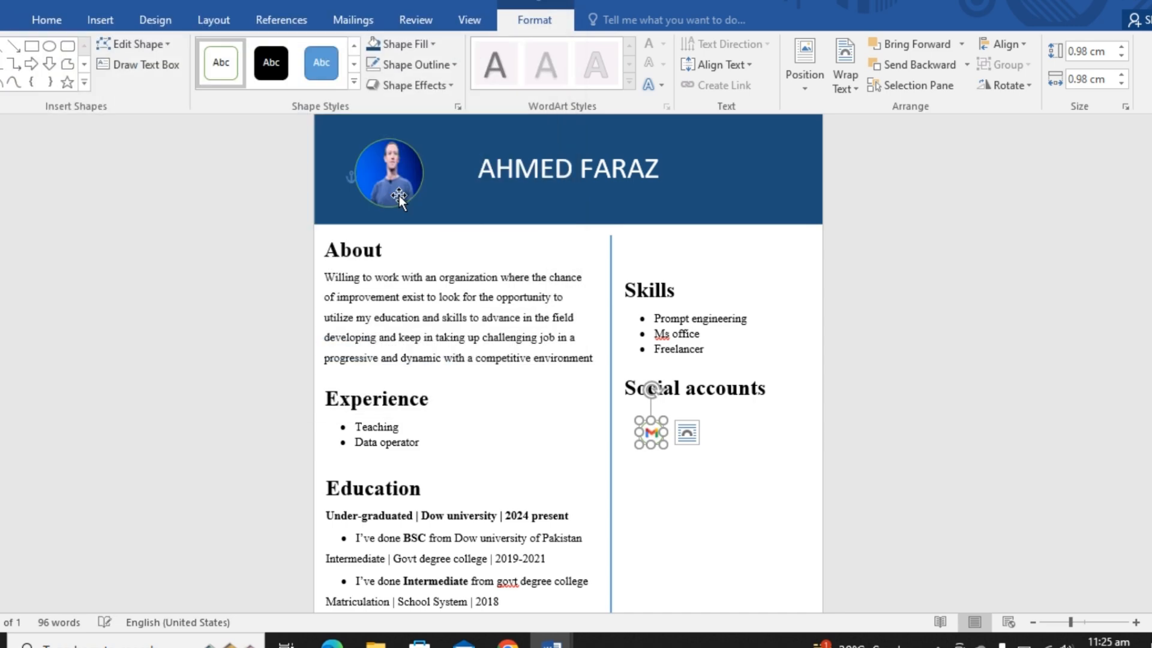
click(689, 558)
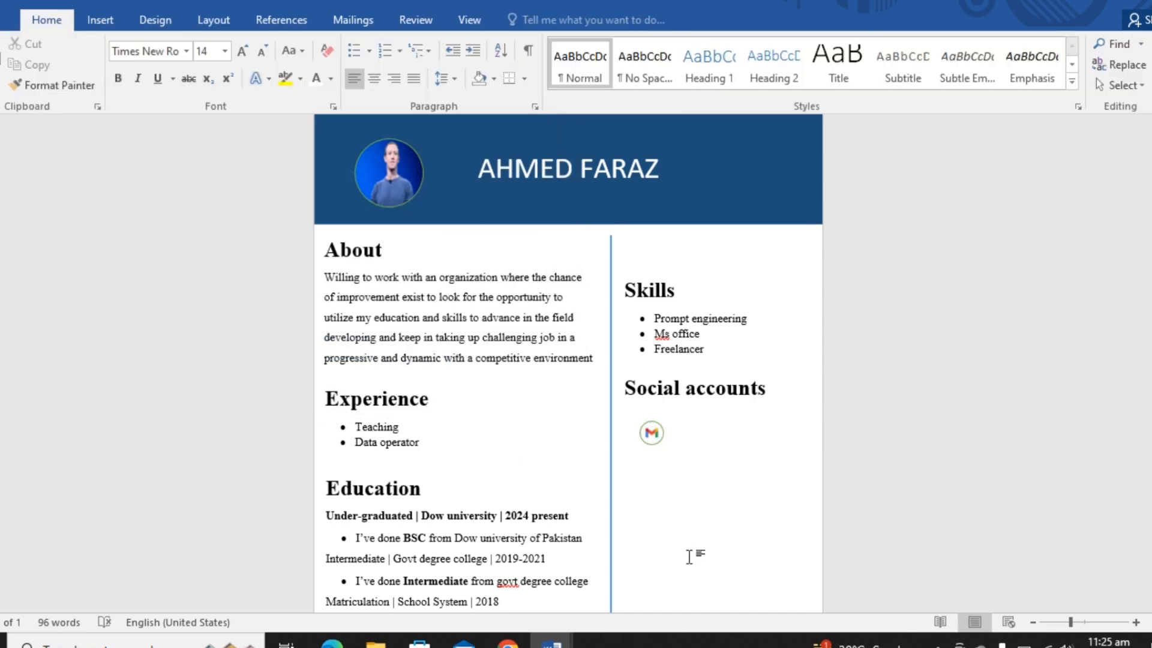
click(661, 430)
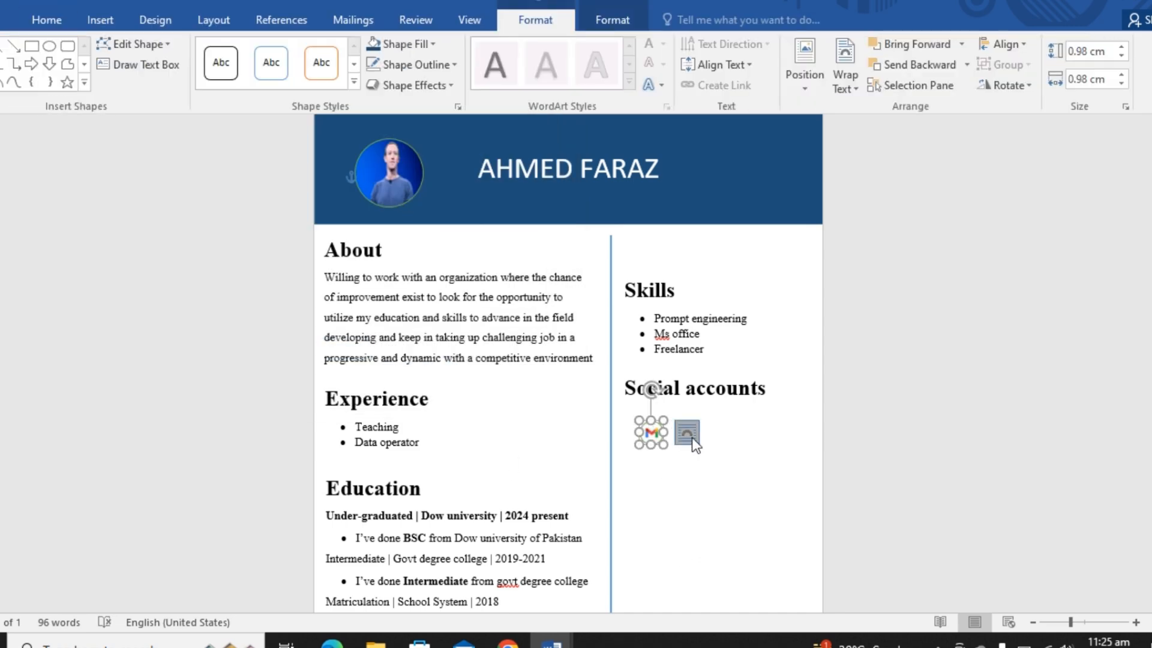
click(684, 441)
click(657, 487)
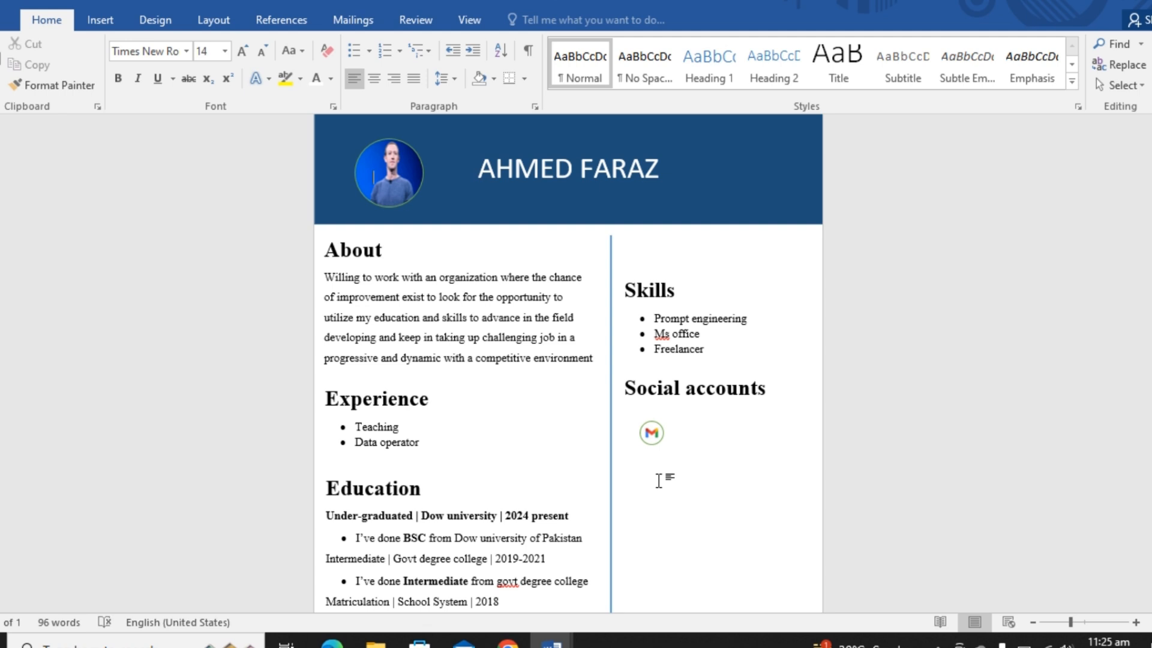
- Duplicate the Gmail circle and place the copy directly below the original
click(660, 438)
key(ctrl+d)
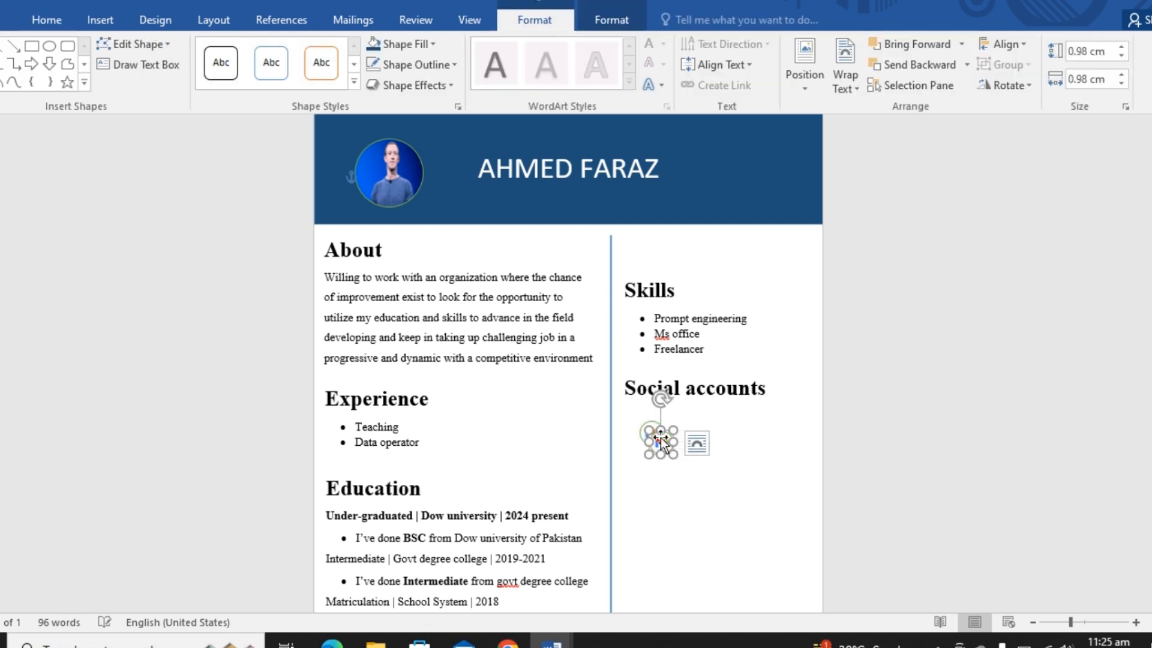
key(Down)
key(Down)
key(Down)
key(Down)
key(Down)
key(Down)
key(Down)
key(Down)
key(Down)
key(Down)
key(Down)
key(Down)
key(Left)
key(Left)
key(Left)
key(Left)
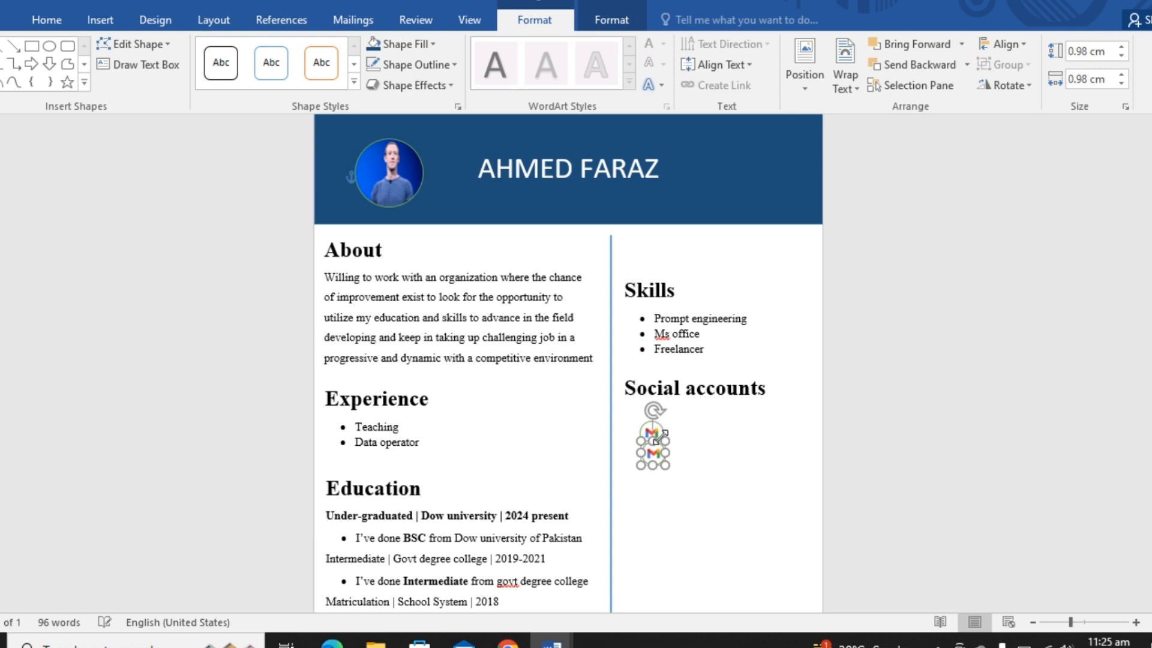
key(Right)
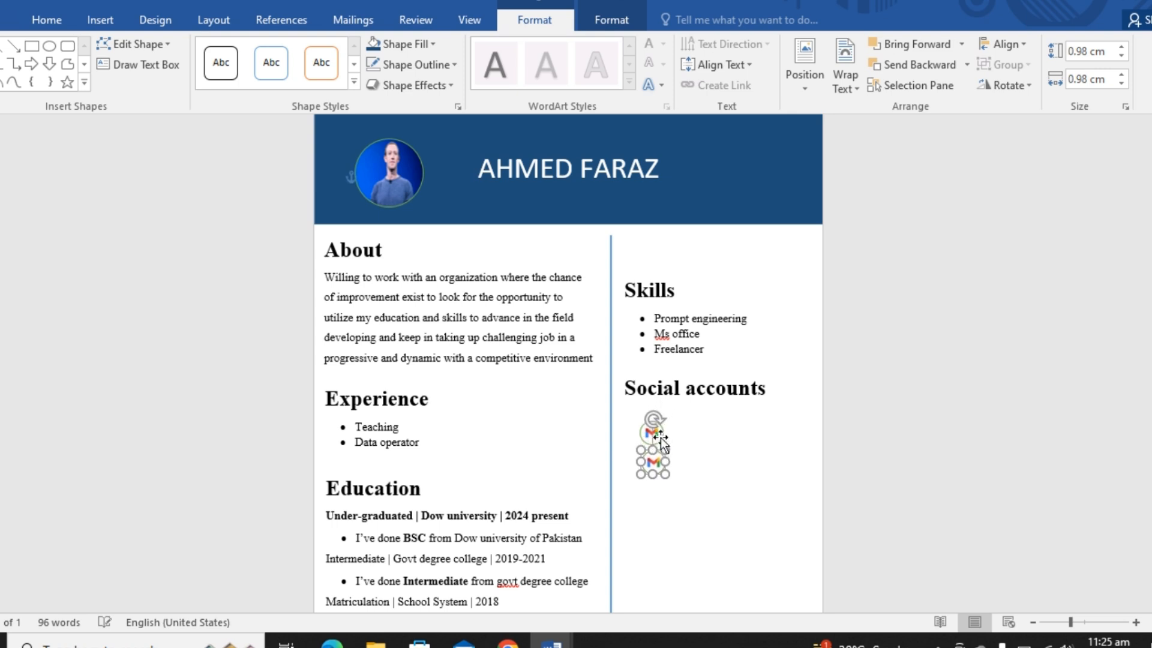
key(Down)
key(Down)
- Replace the lower circle's picture fill with the round black LinkedIn logo from Downloads, listing all file types
right_click(653, 450)
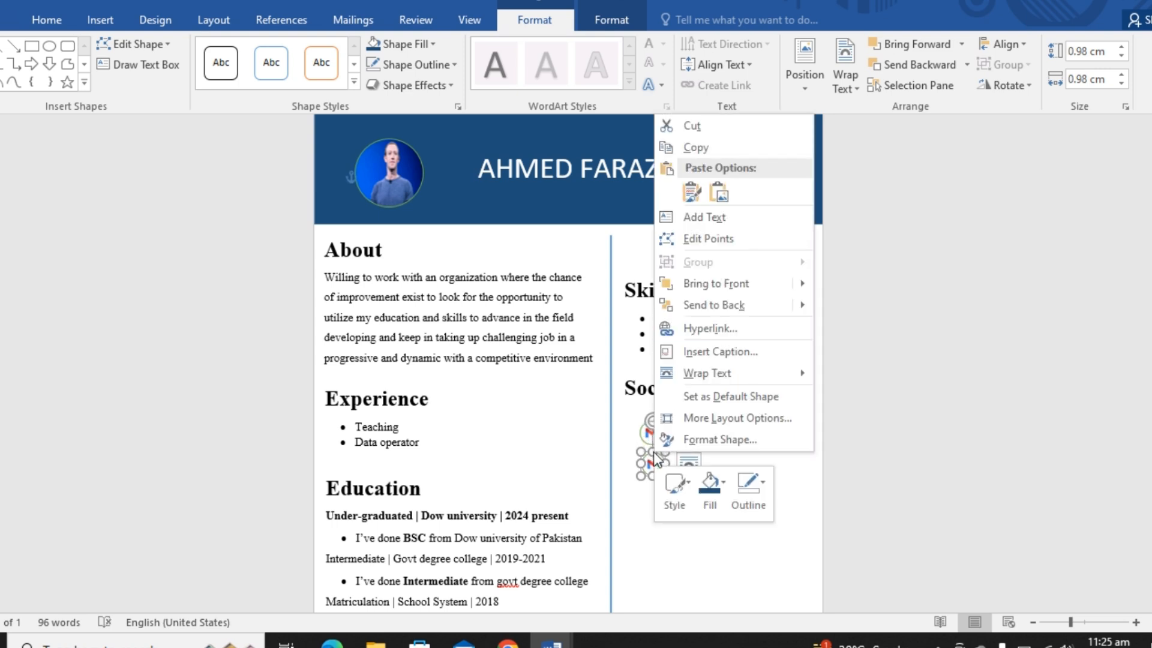
click(712, 495)
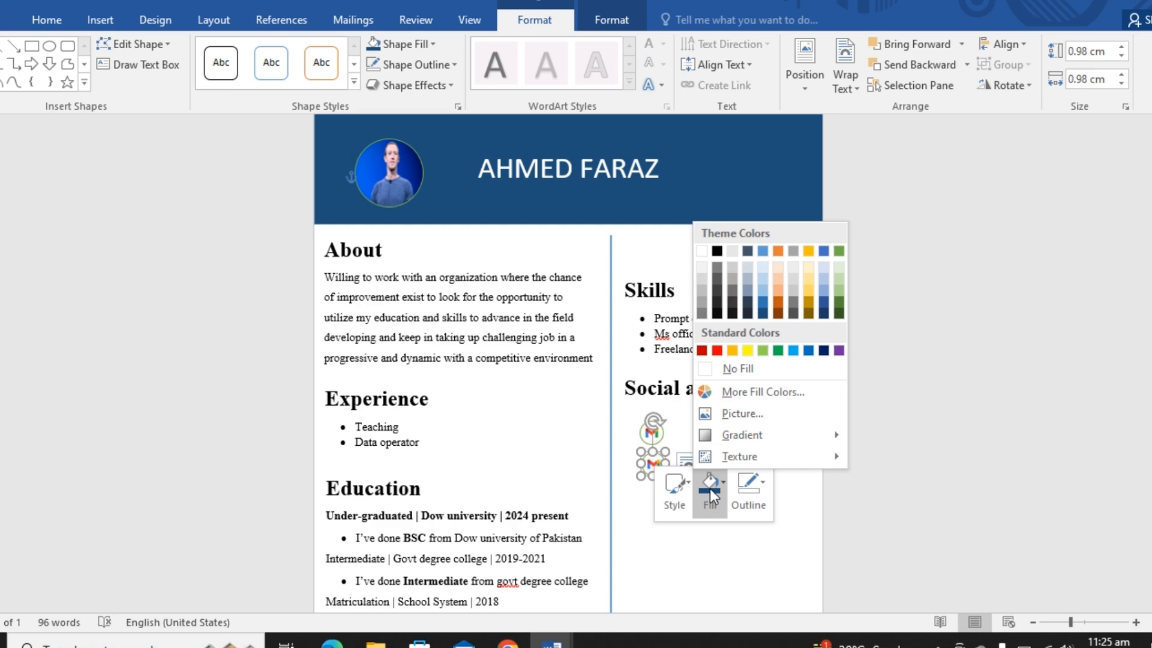
click(741, 415)
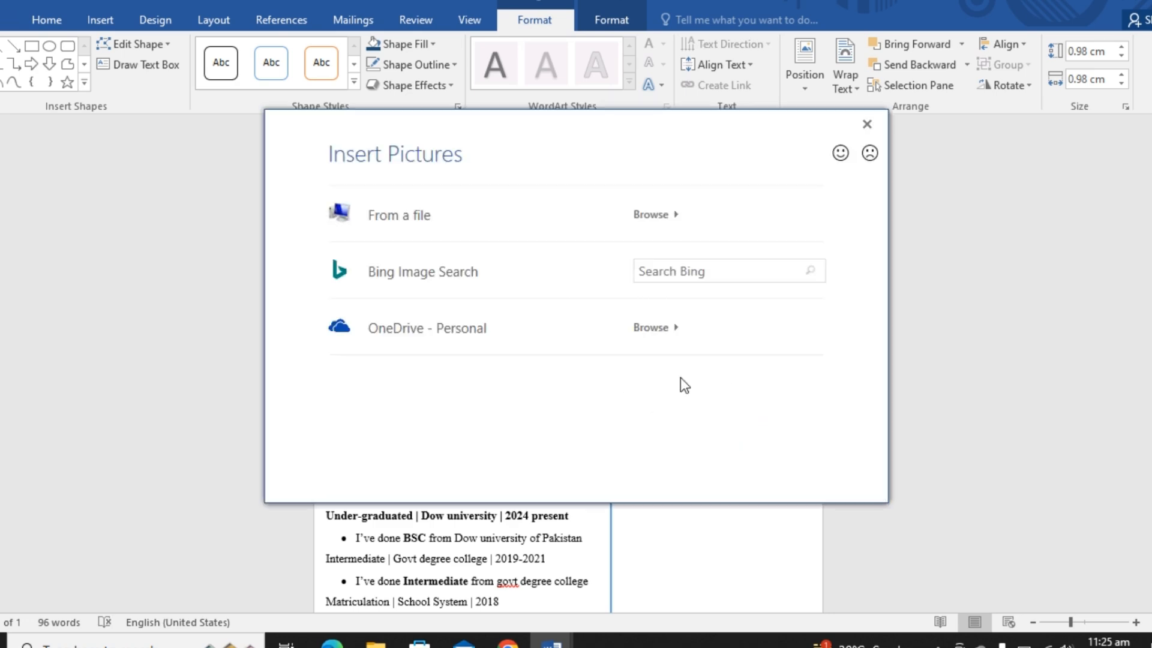
click(488, 216)
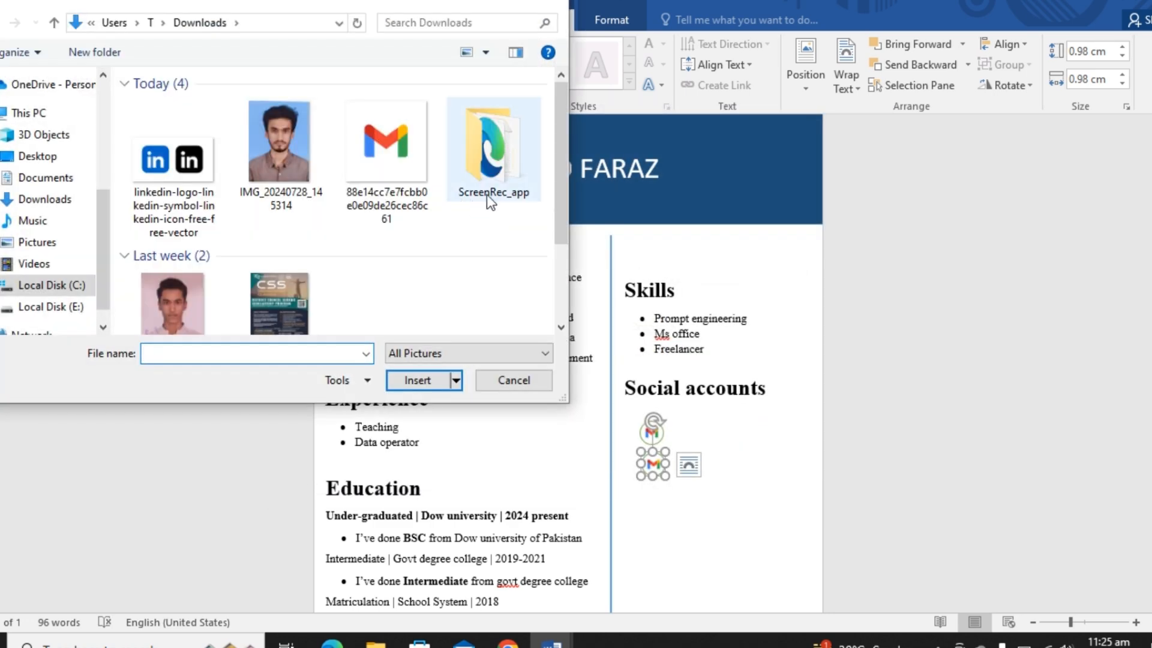
click(513, 351)
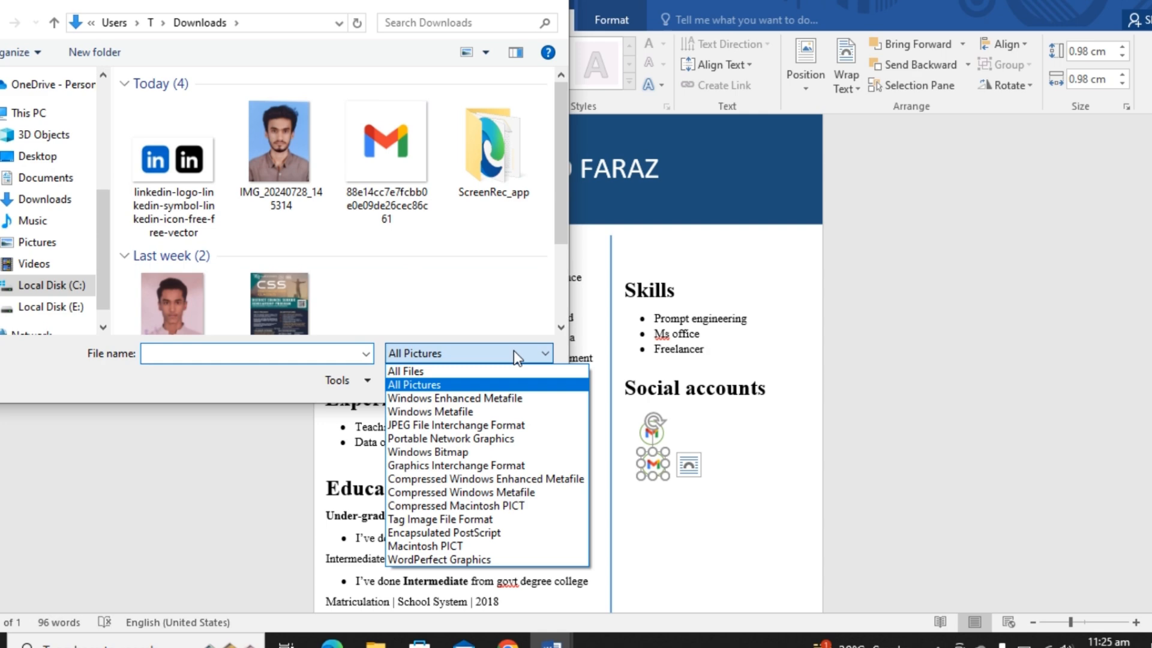
click(473, 371)
double_click(279, 264)
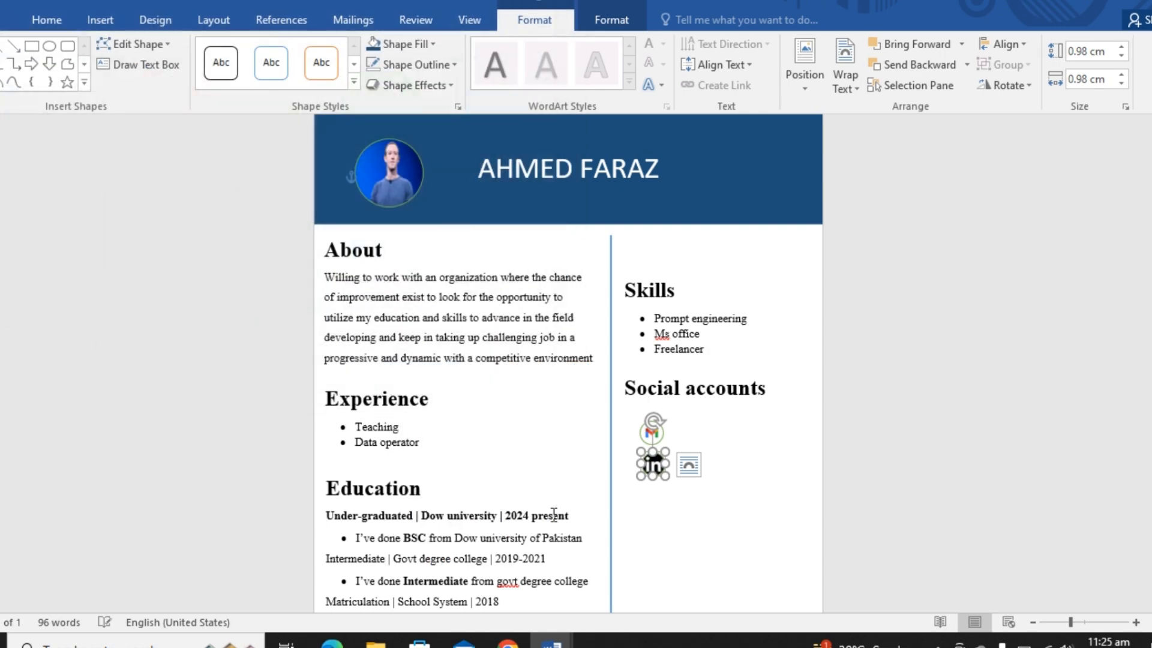
click(647, 532)
- Copy the LinkedIn circle and place the copy directly below it as a third icon
click(652, 473)
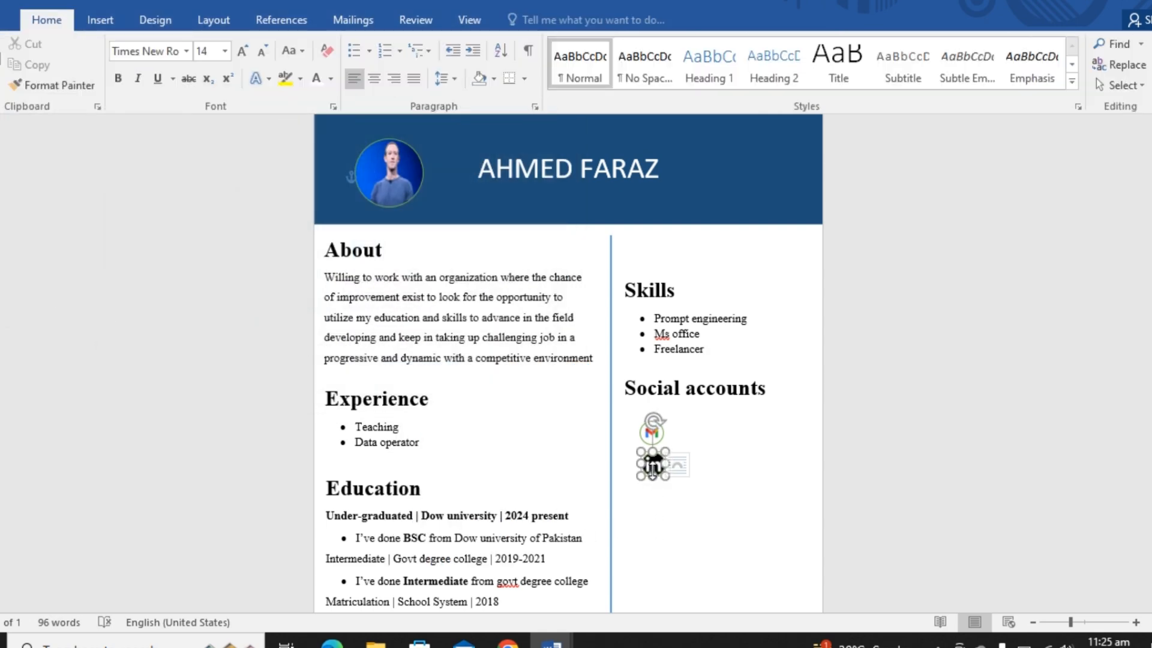
key(ctrl+c)
key(ctrl+v)
key(Down)
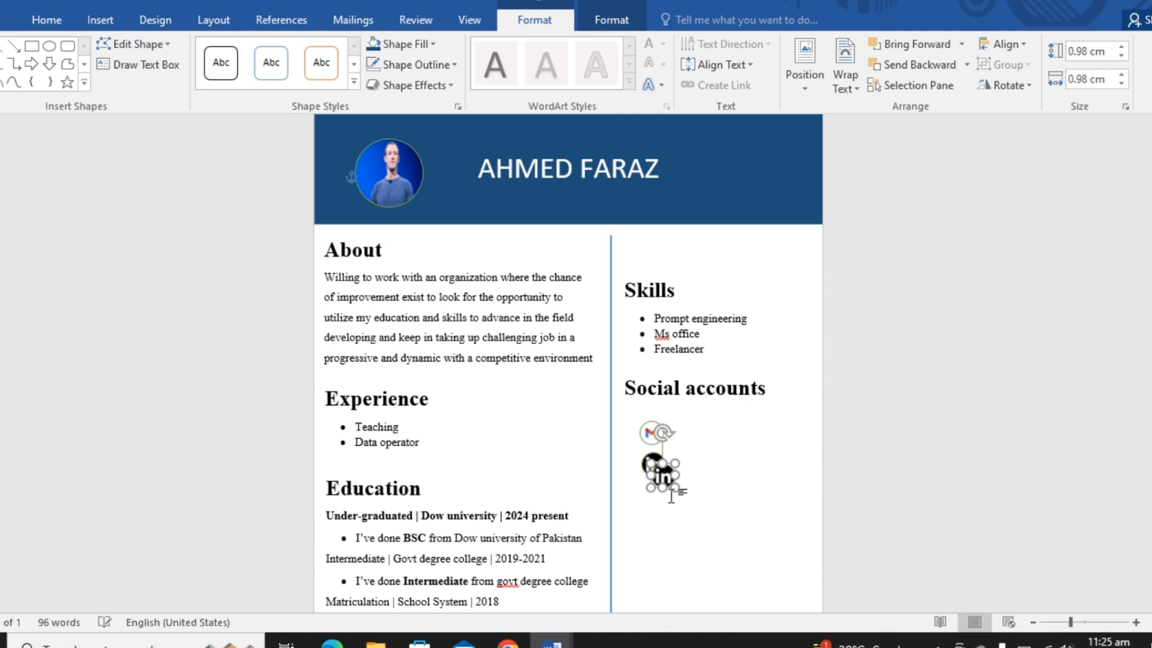
key(Left)
key(Down)
key(Down)
key(Down)
key(Down)
key(Down)
key(Down)
key(Down)
key(Down)
key(Down)
key(Down)
key(Down)
key(Down)
key(Down)
key(Down)
key(Left)
key(Left)
key(Left)
key(Left)
key(Left)
key(Left)
key(Left)
key(Left)
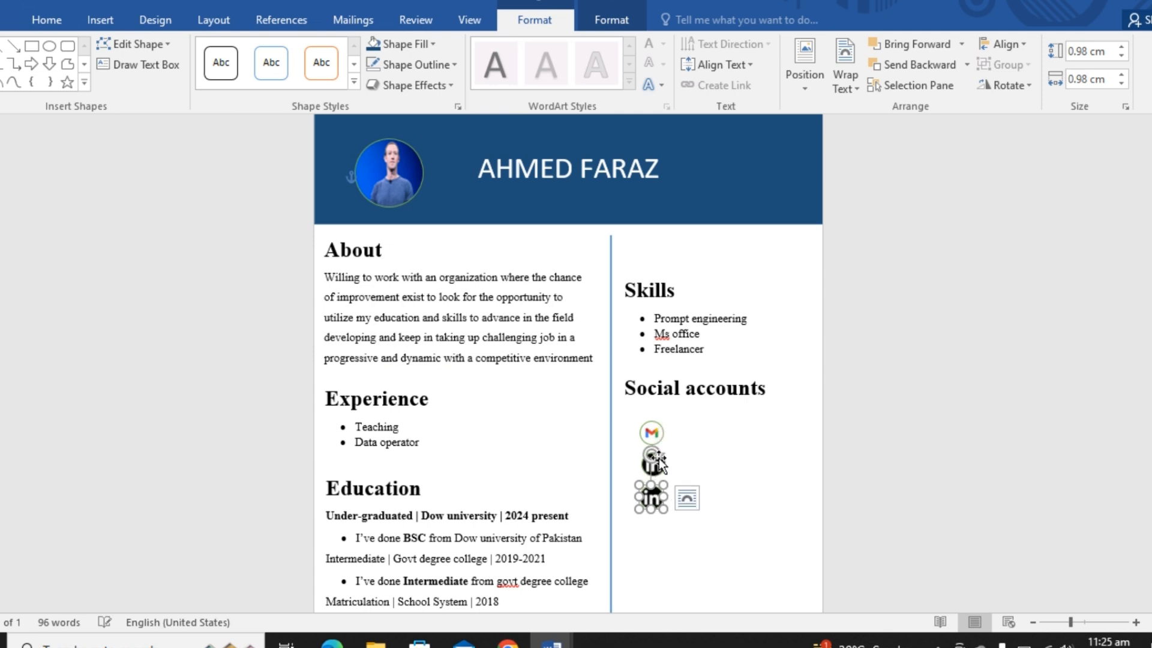
- Shrink the social icons slightly, the lowest to about 0.83 by 0.95 cm, and tighten them into a column
click(656, 433)
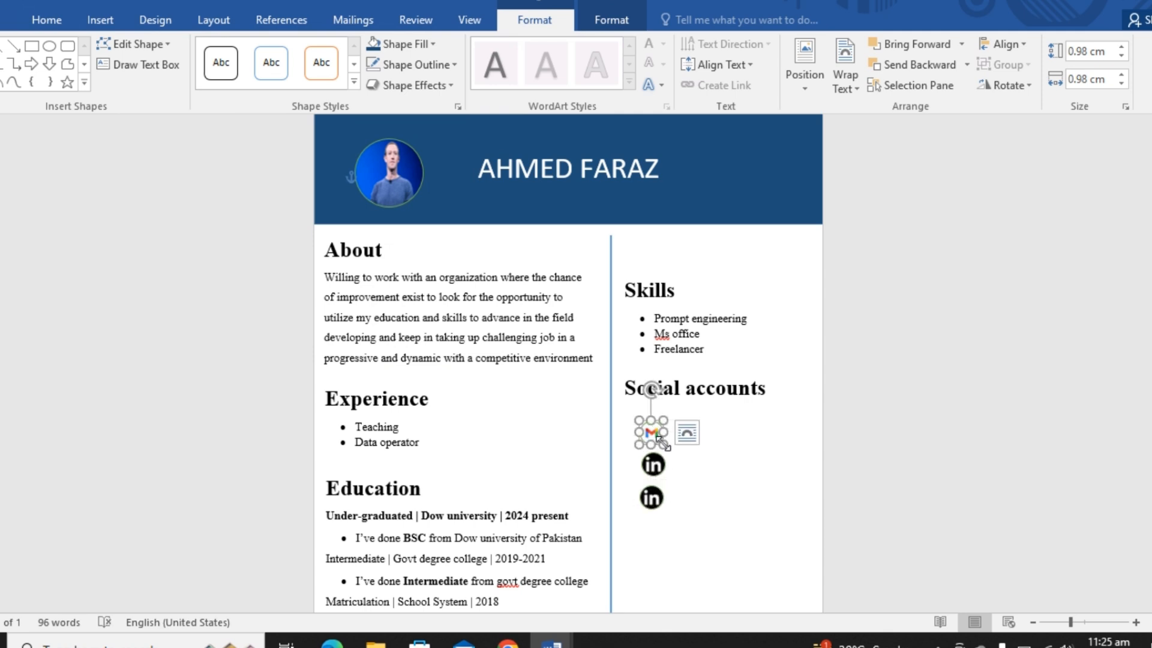
drag(664, 444, 656, 492)
click(659, 469)
- Replace the lowest circle's picture fill with the green WhatsApp logo from Downloads, listing all file types
right_click(652, 483)
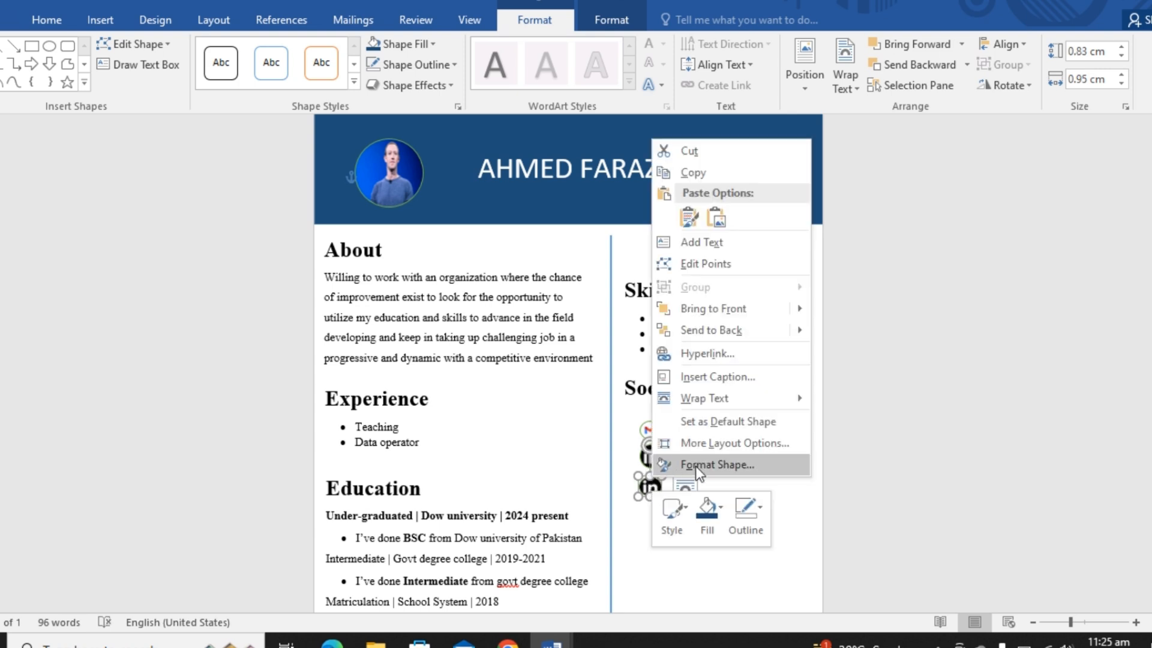
click(709, 508)
click(727, 435)
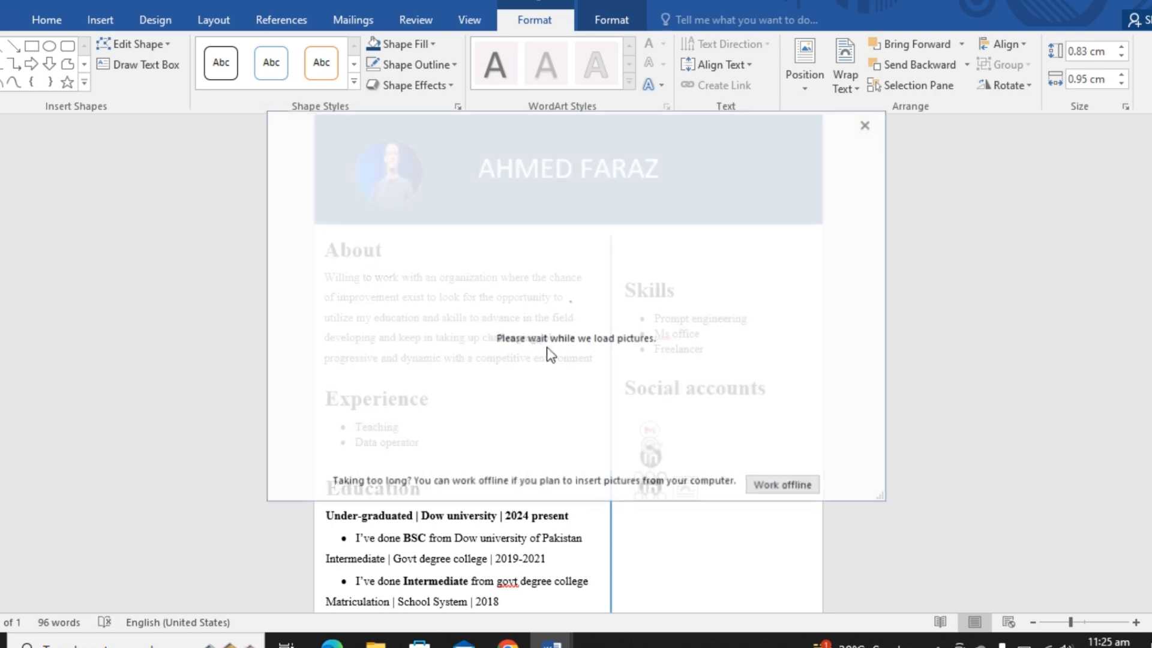
click(396, 215)
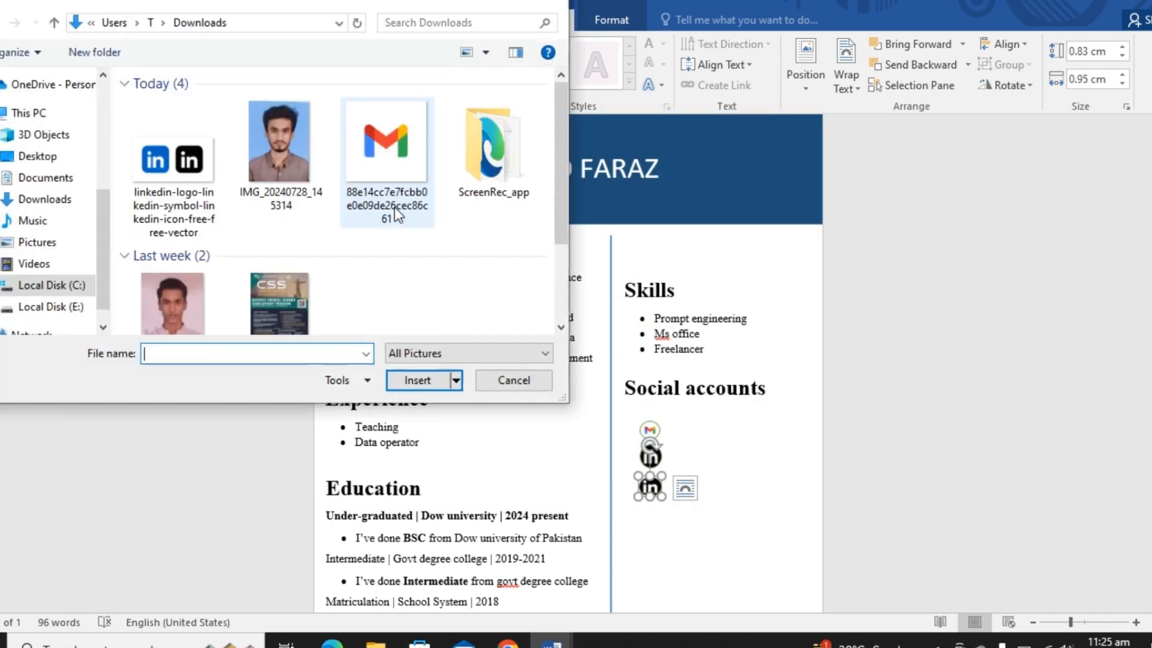
click(480, 351)
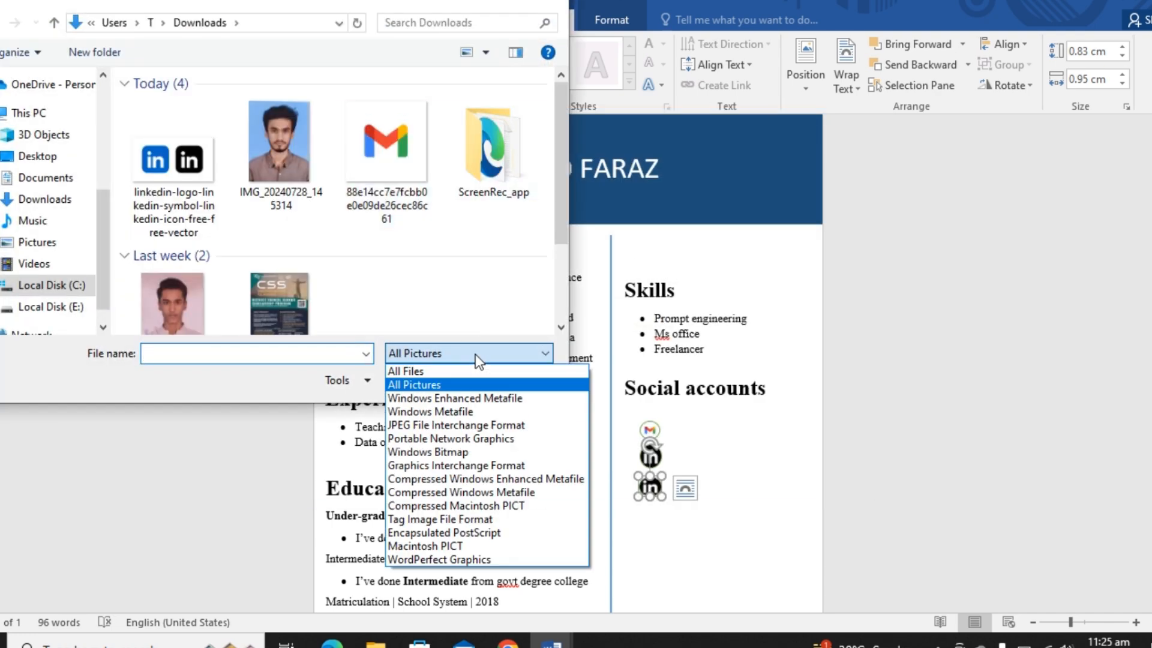
click(452, 368)
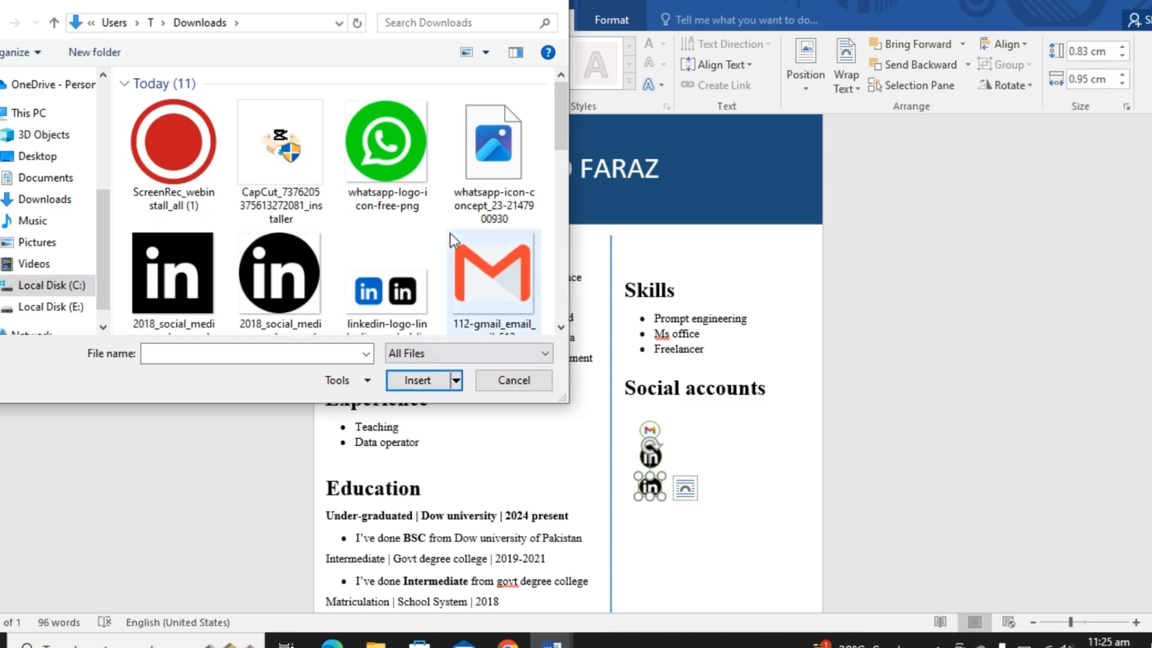
double_click(406, 183)
click(747, 559)
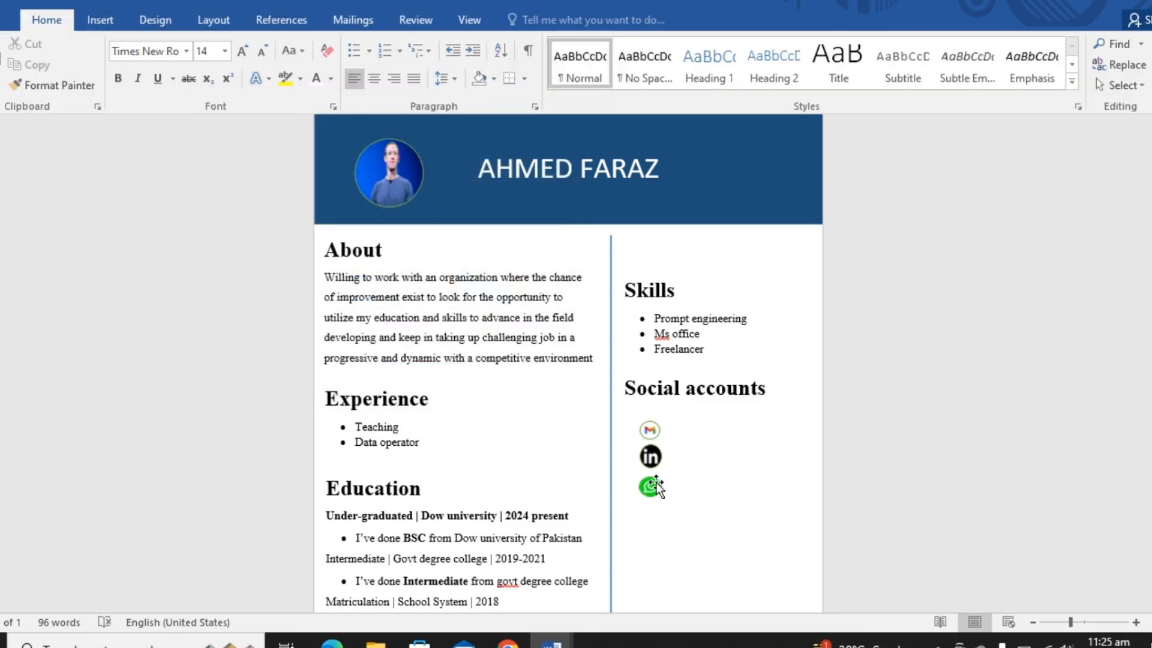
- Draw a text box about 0.91 cm high and 4.43 cm wide beside the Gmail icon
click(103, 13)
click(219, 77)
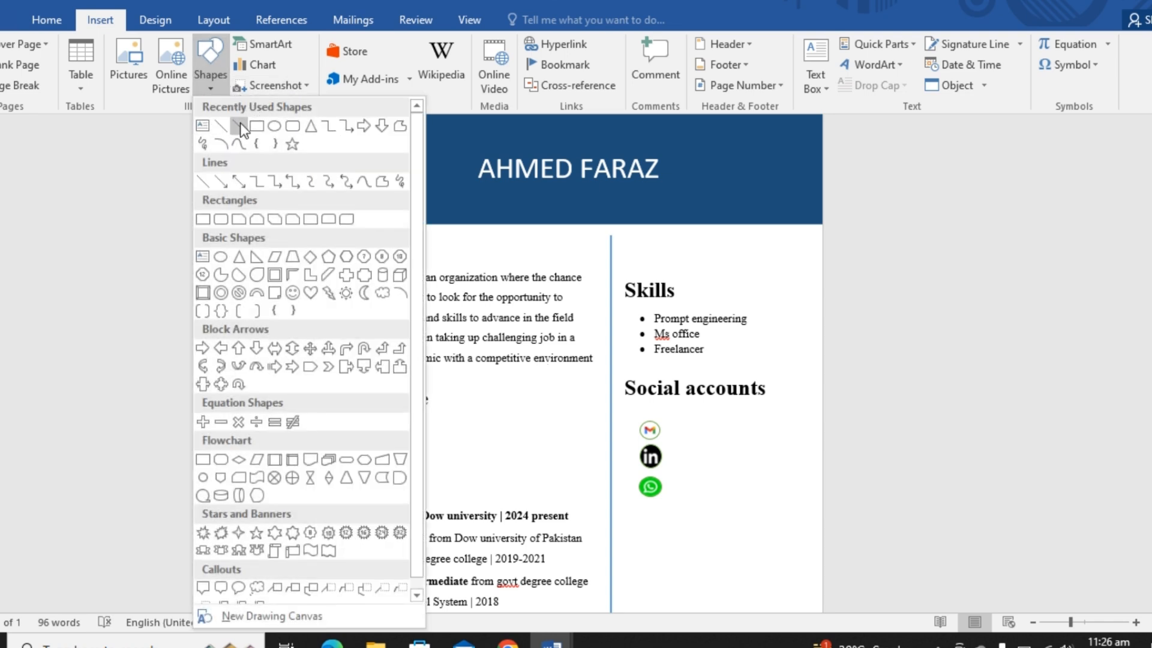
click(204, 126)
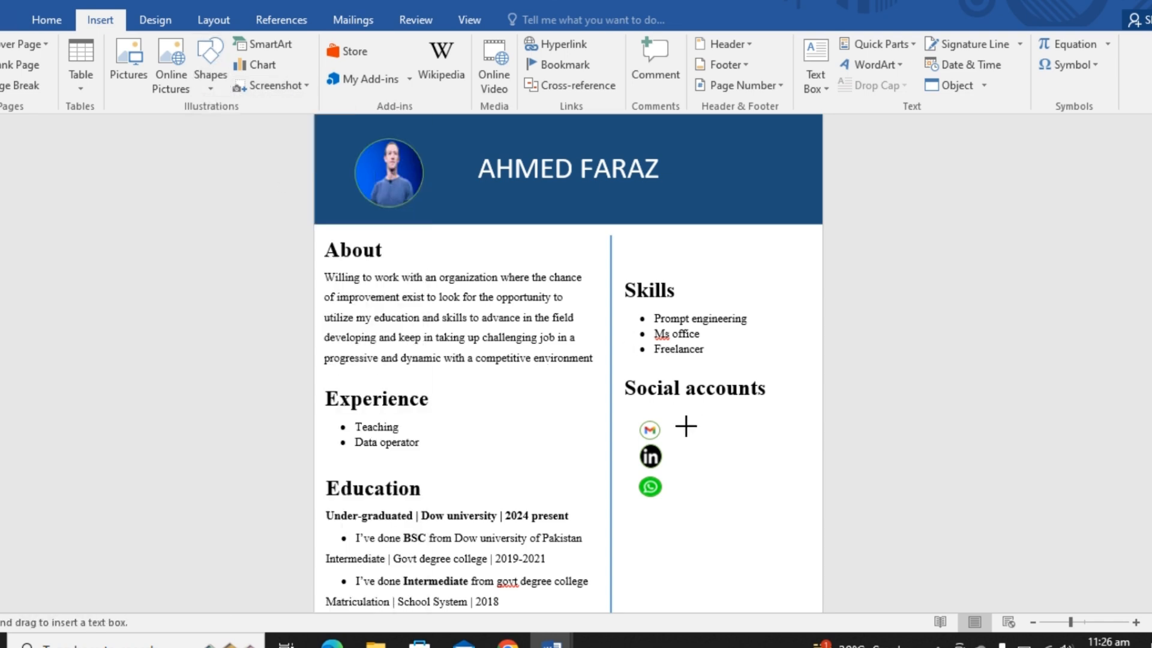
drag(676, 422, 780, 445)
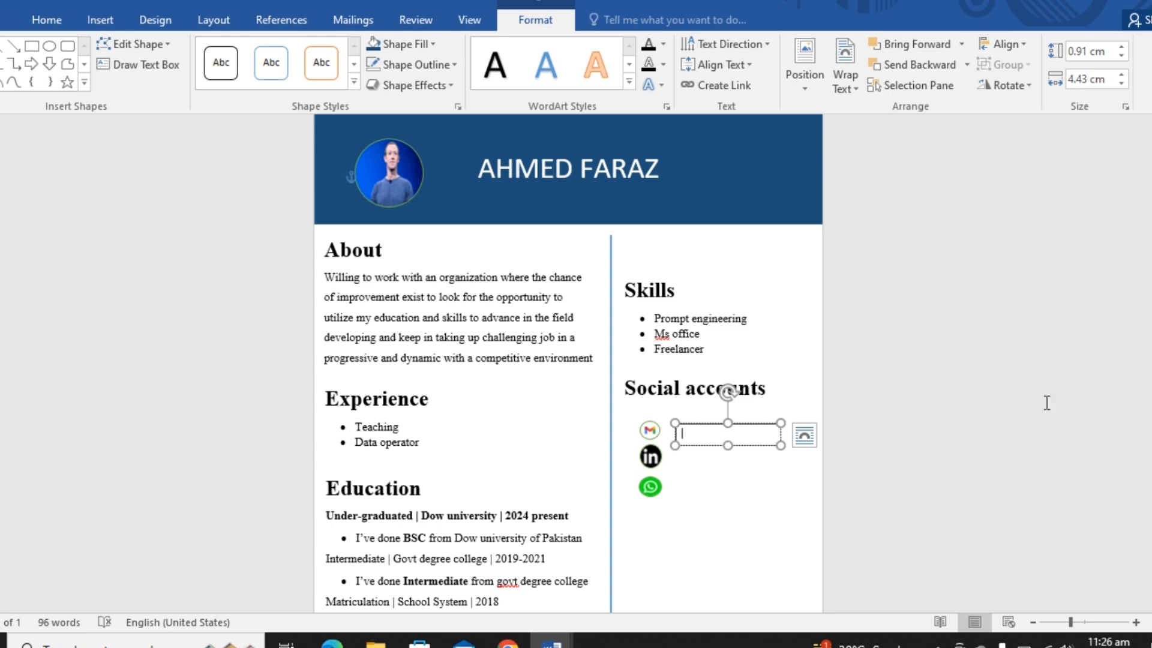
scroll(1047, 403, down, 2)
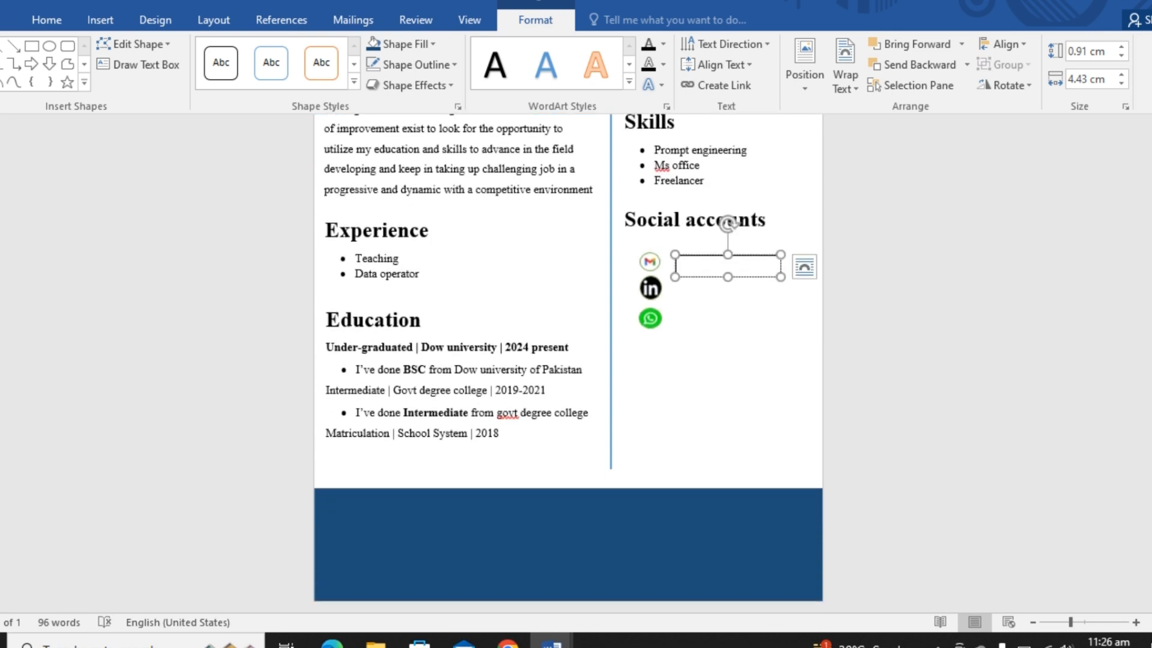
- Draw a rectangle about 2.01 cm high and 10.05 cm wide in the bottom blue band and give it the white outlined shape style
click(517, 535)
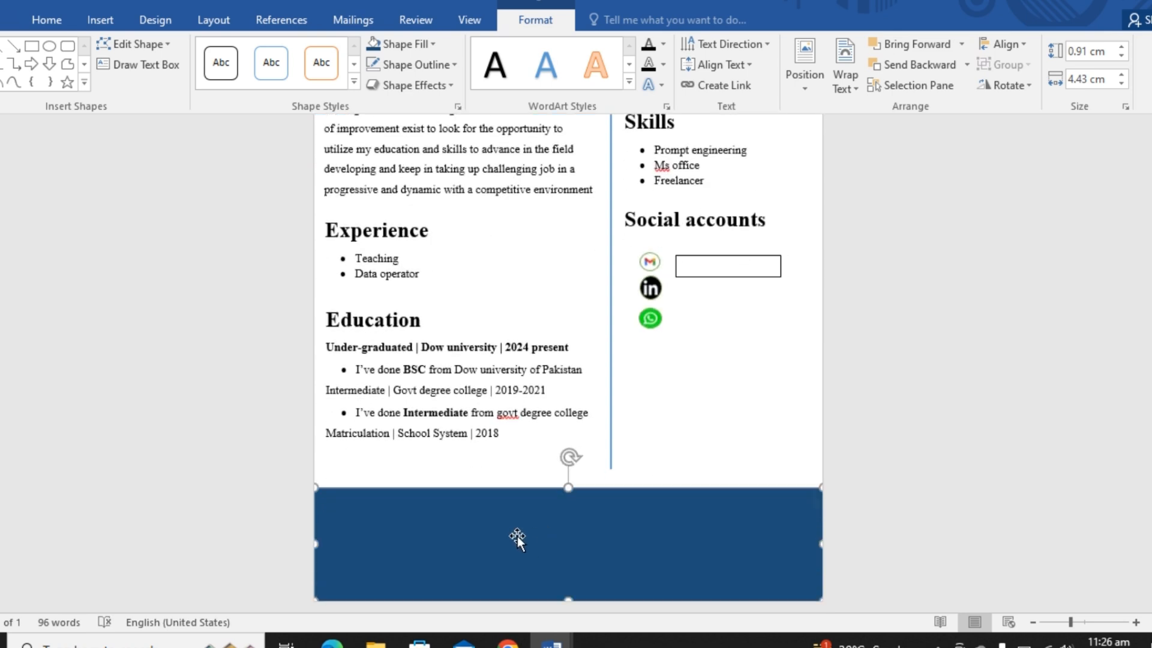
click(96, 20)
click(208, 90)
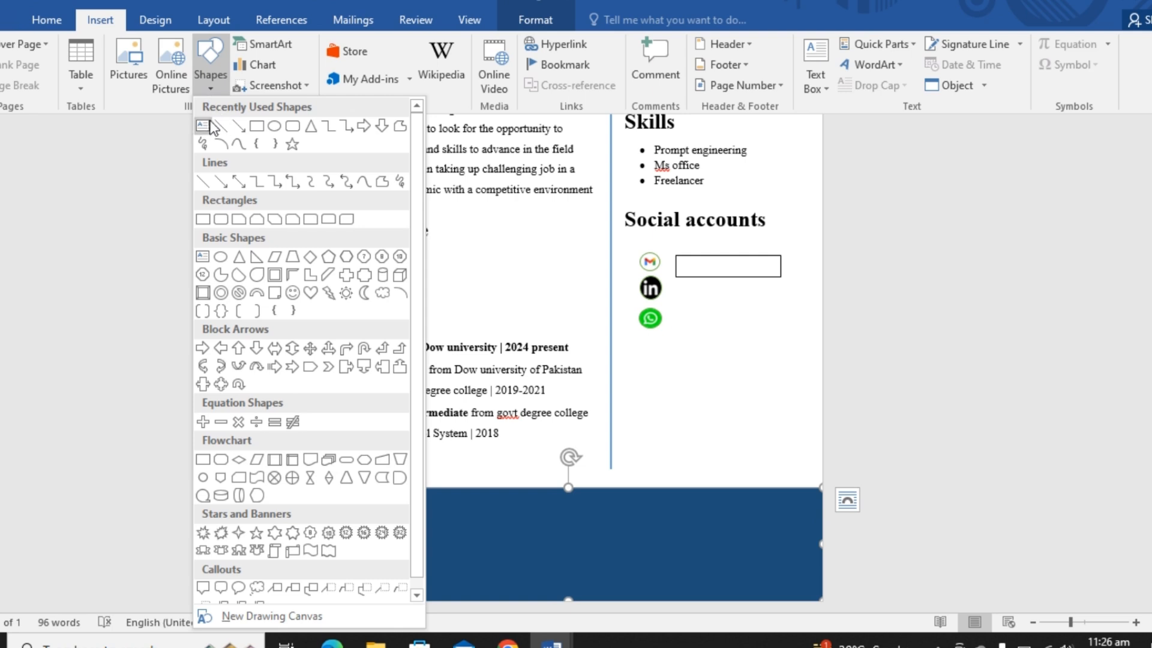
click(256, 125)
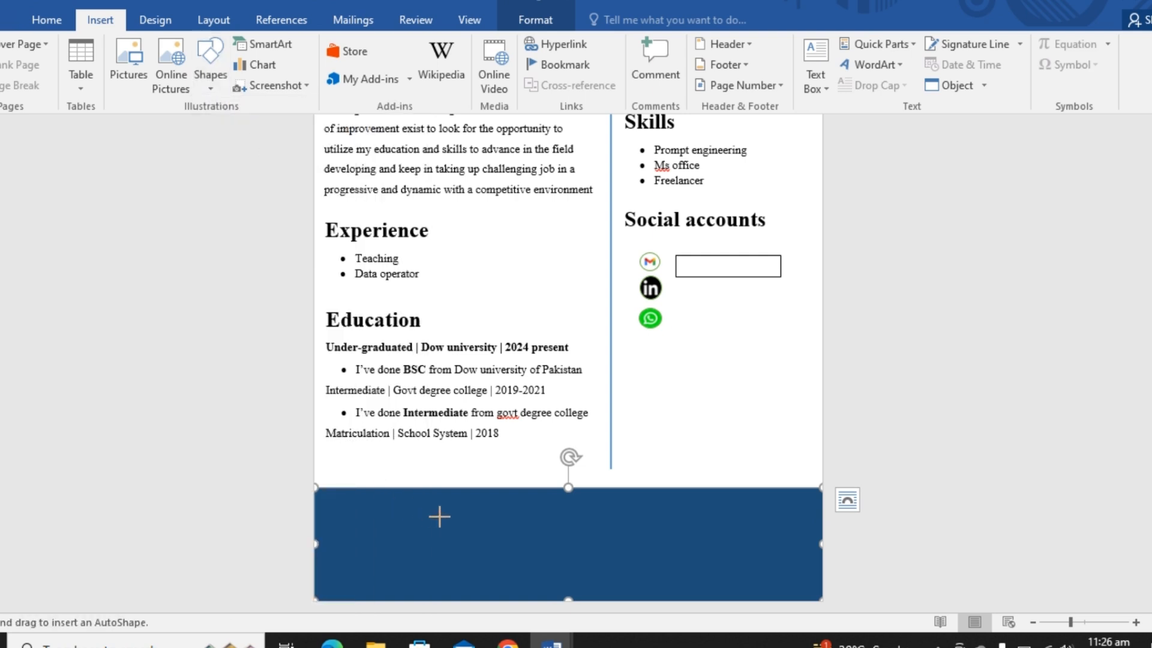
drag(449, 520, 688, 568)
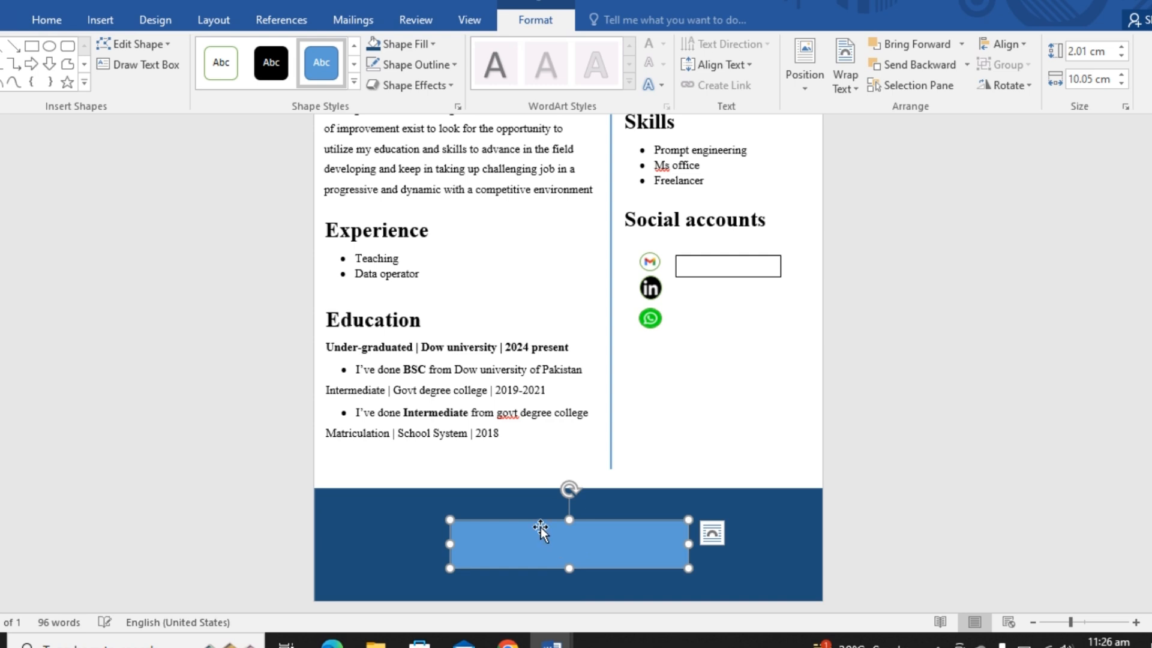
click(231, 67)
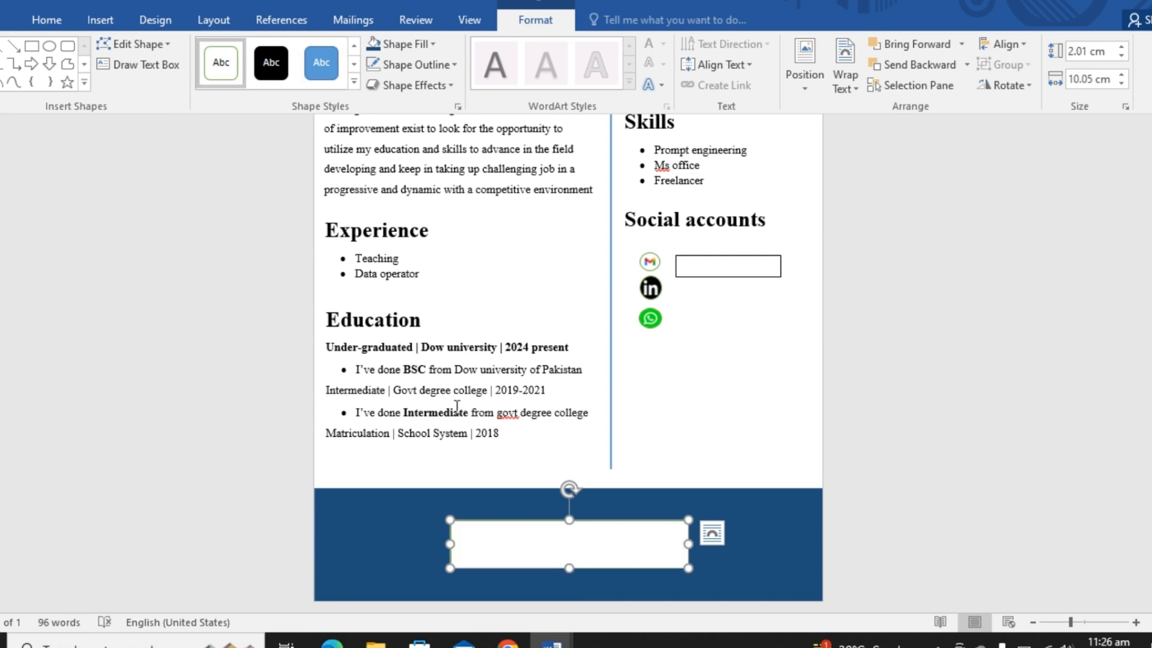
- Enter an "Address:" line with the town name inside the new rectangle
text(Address)
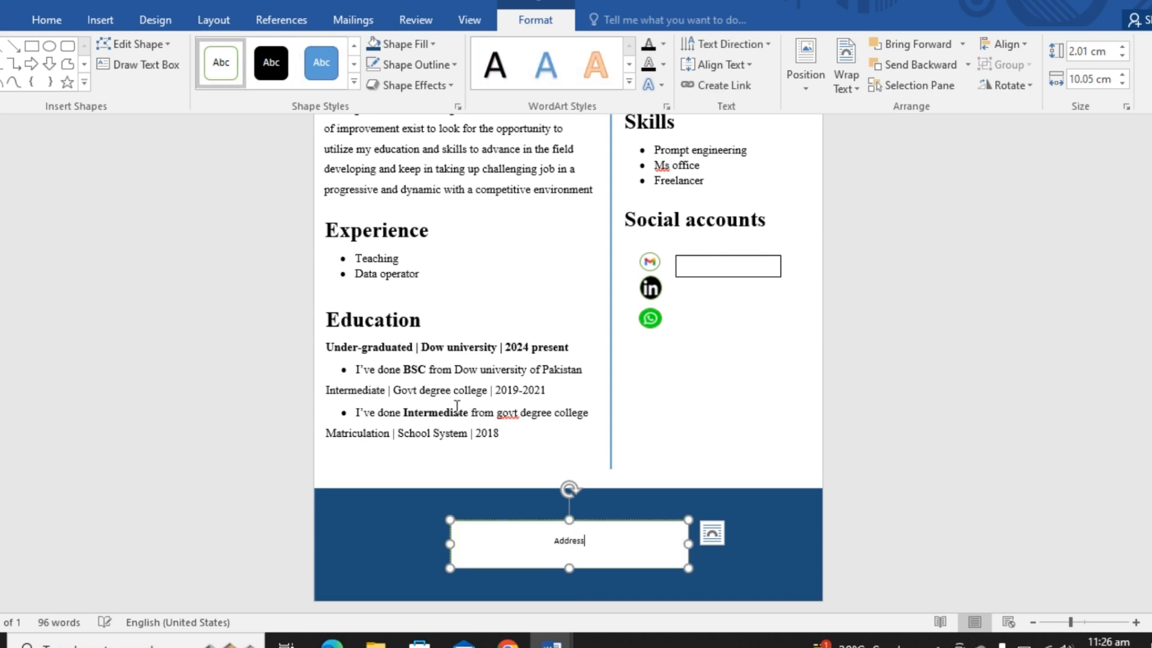
text(: Gulshan town)
- Enlarge the whole address line to 16 pt
key(shift+Left)
key(shift+Left)
key(shift+Left)
key(shift+Left)
key(shift+Left)
key(shift+Left)
key(shift+Left)
key(shift+Left)
key(shift+Left)
key(shift+Left)
key(shift+Left)
key(shift+Left)
key(shift+Left)
key(shift+Left)
key(shift+Left)
key(shift+Left)
key(shift+Left)
key(shift+Left)
key(shift+Left)
key(shift+Left)
key(shift+Left)
key(shift+Left)
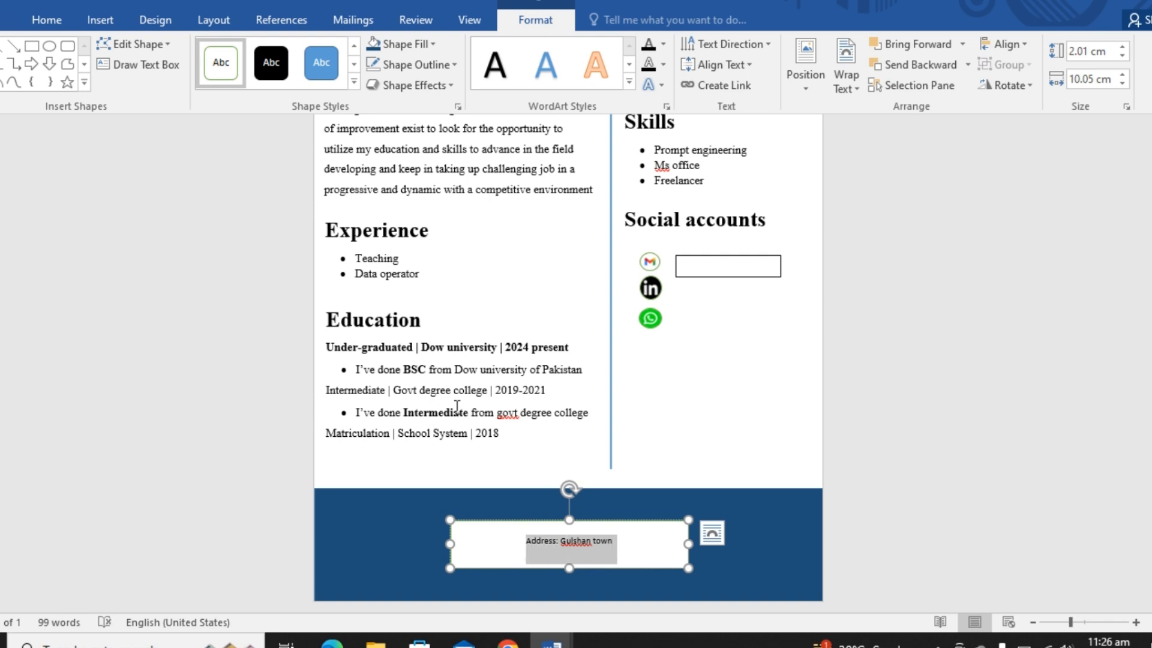
key(ctrl+shift+period)
key(ctrl+shift+period)
key(ctrl+shift+period)
key(ctrl+shift+period)
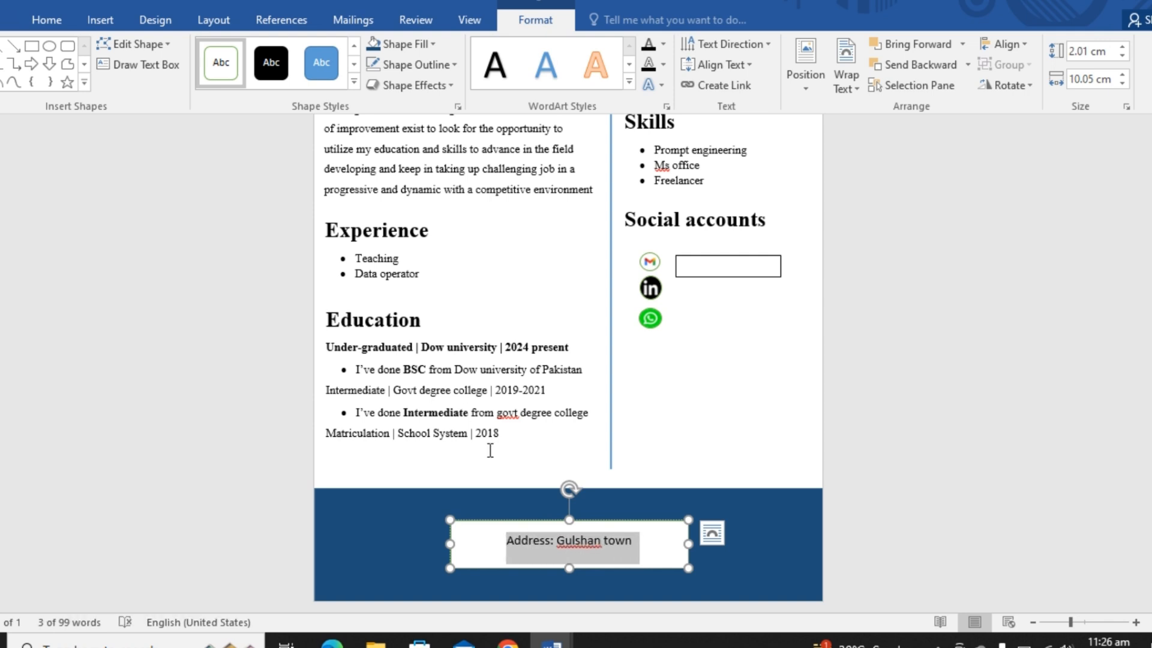
- Add a second line reading "Phone:" below the address line
click(643, 544)
key(Return)
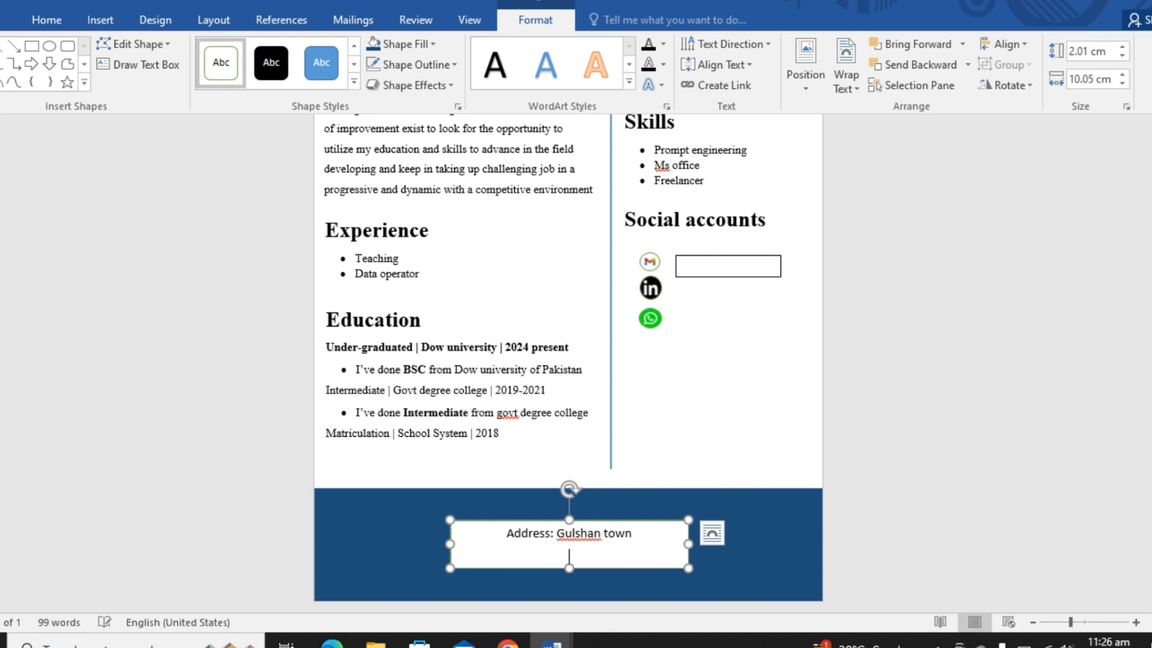
text(Phone)
key(BackSpace)
text(:)
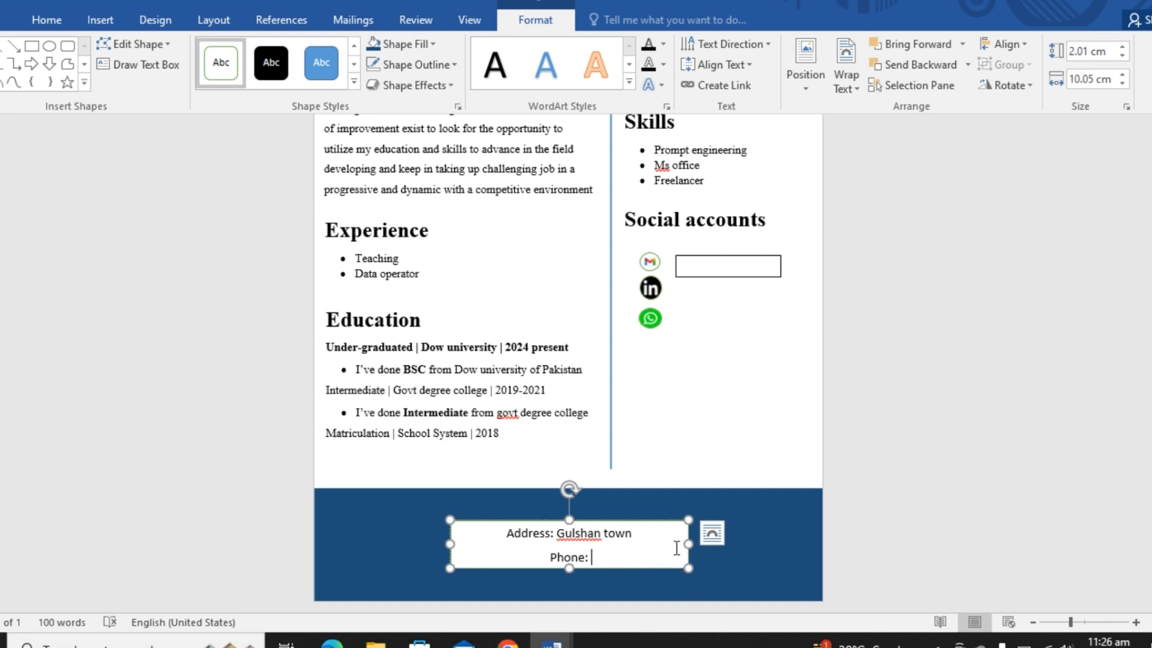
- Fill the contact rectangle with the band's dark blue and remove its outline
right_click(671, 522)
click(718, 559)
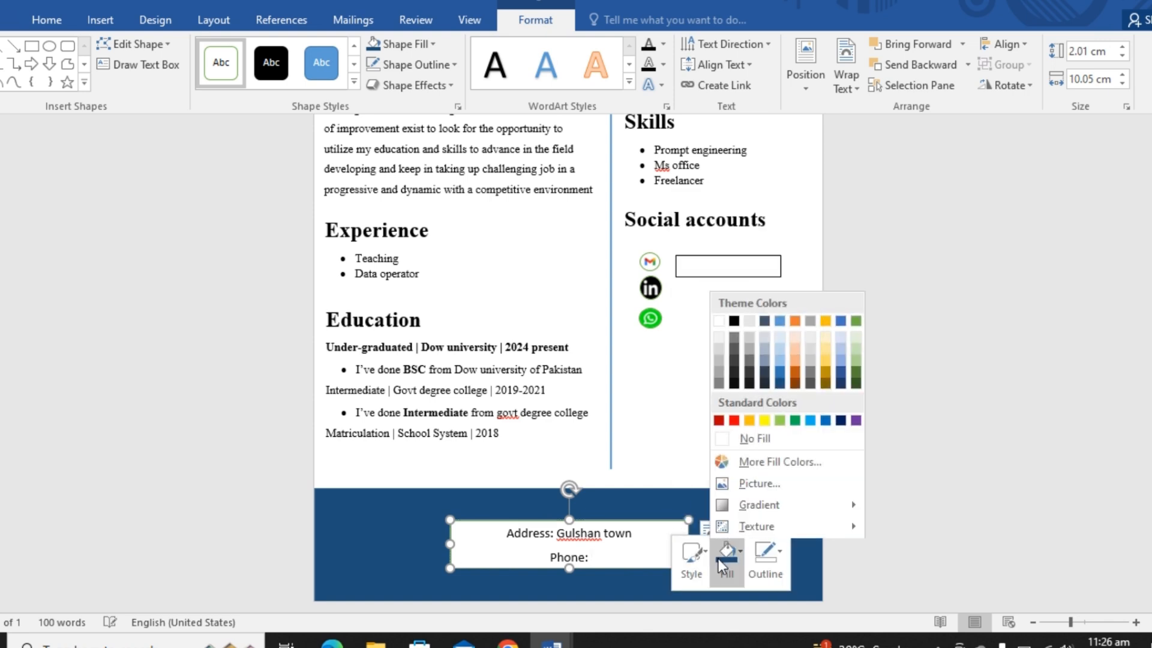
click(780, 383)
click(452, 537)
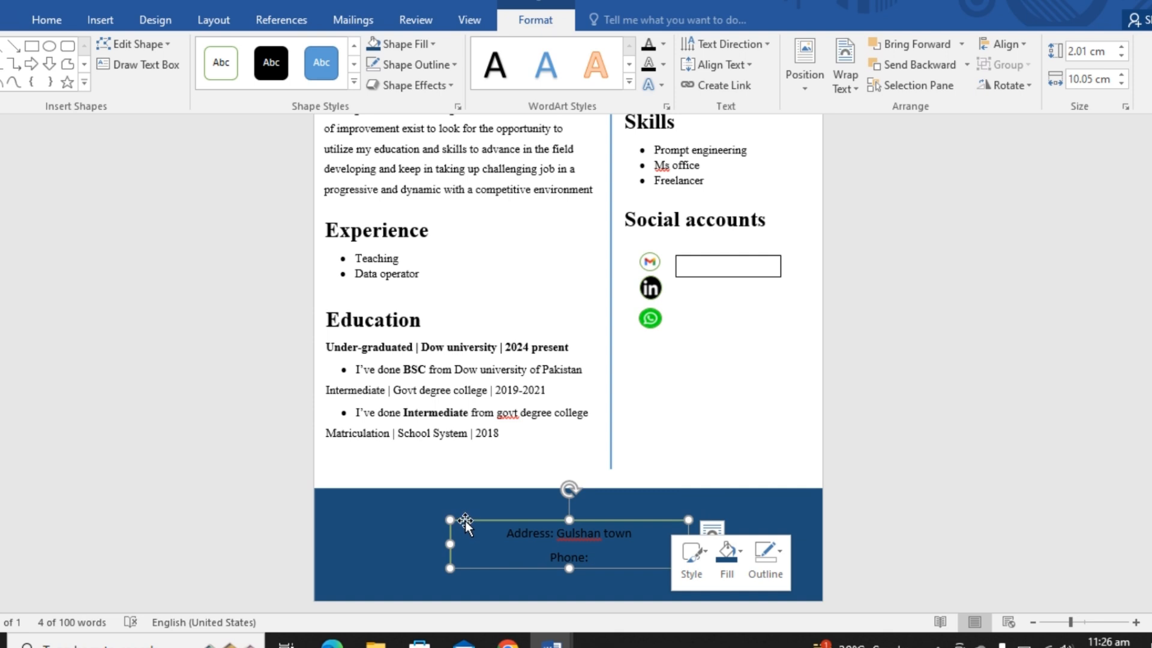
right_click(465, 521)
click(558, 553)
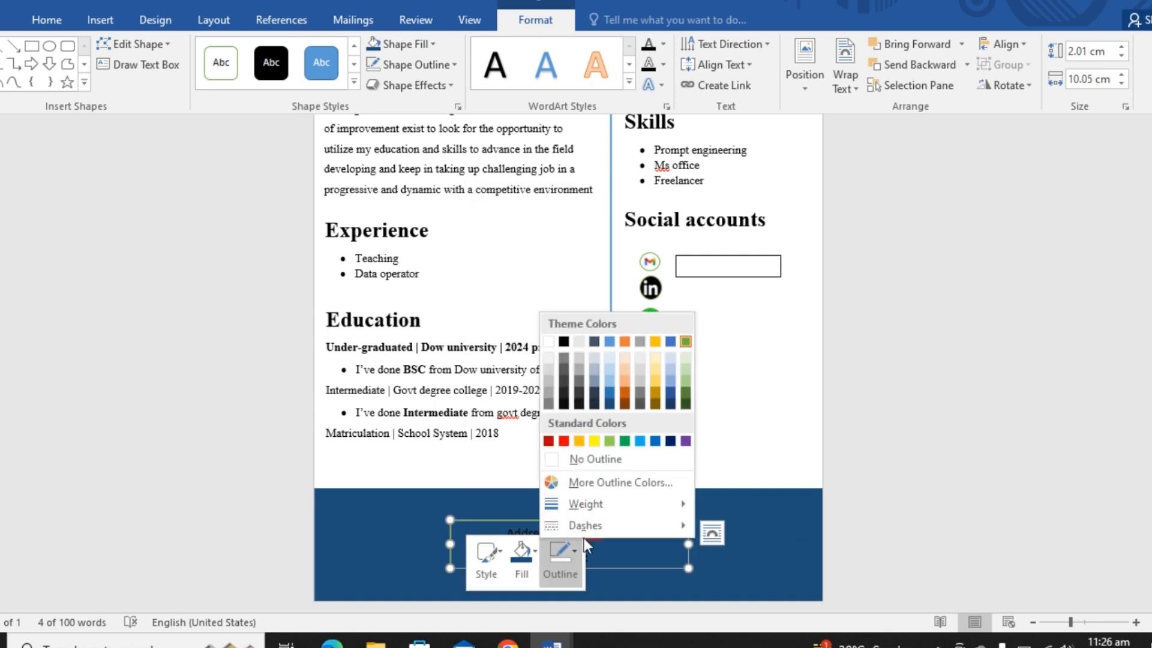
click(594, 469)
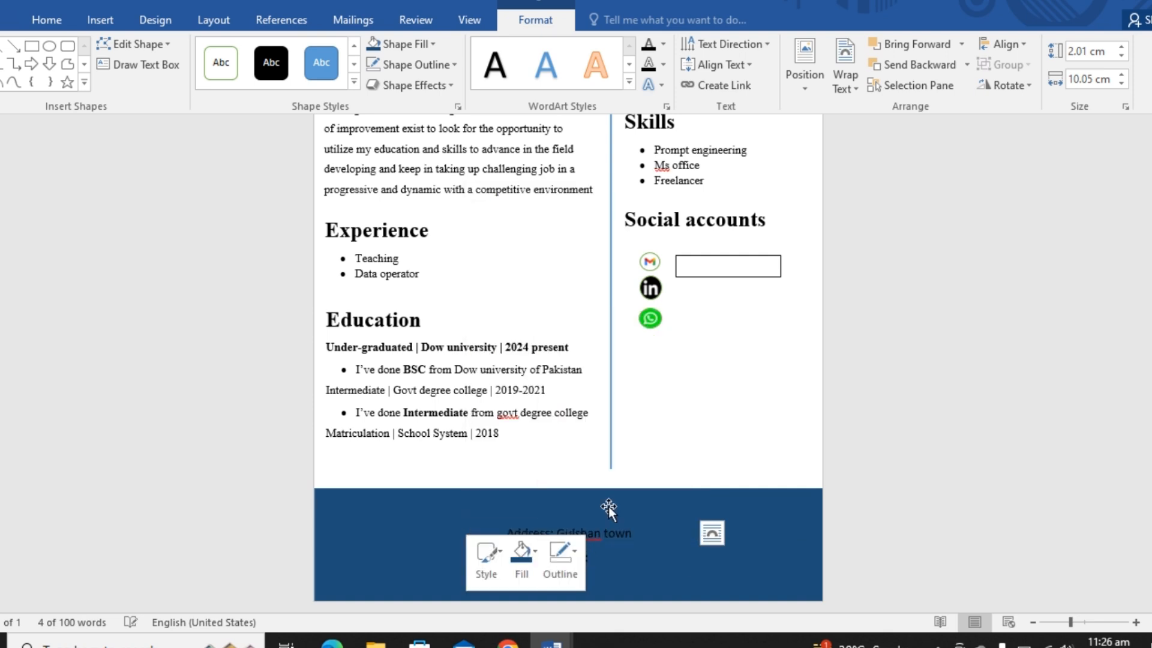
- Make the address and phone lines bold and white
click(615, 554)
key(ctrl+a)
key(shift+Left)
key(shift+Left)
key(shift+Left)
key(shift+Left)
key(shift+Left)
key(shift+Left)
key(shift+Left)
key(shift+Left)
key(shift+Left)
key(shift+Left)
key(shift+Left)
key(shift+Left)
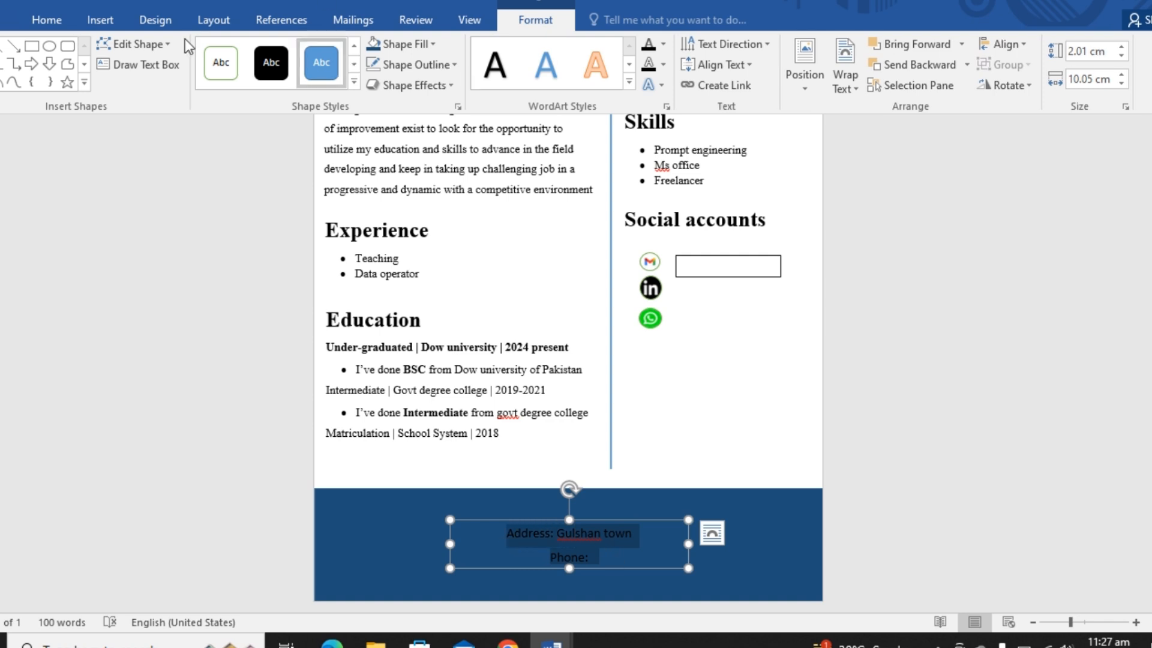
click(42, 21)
click(125, 84)
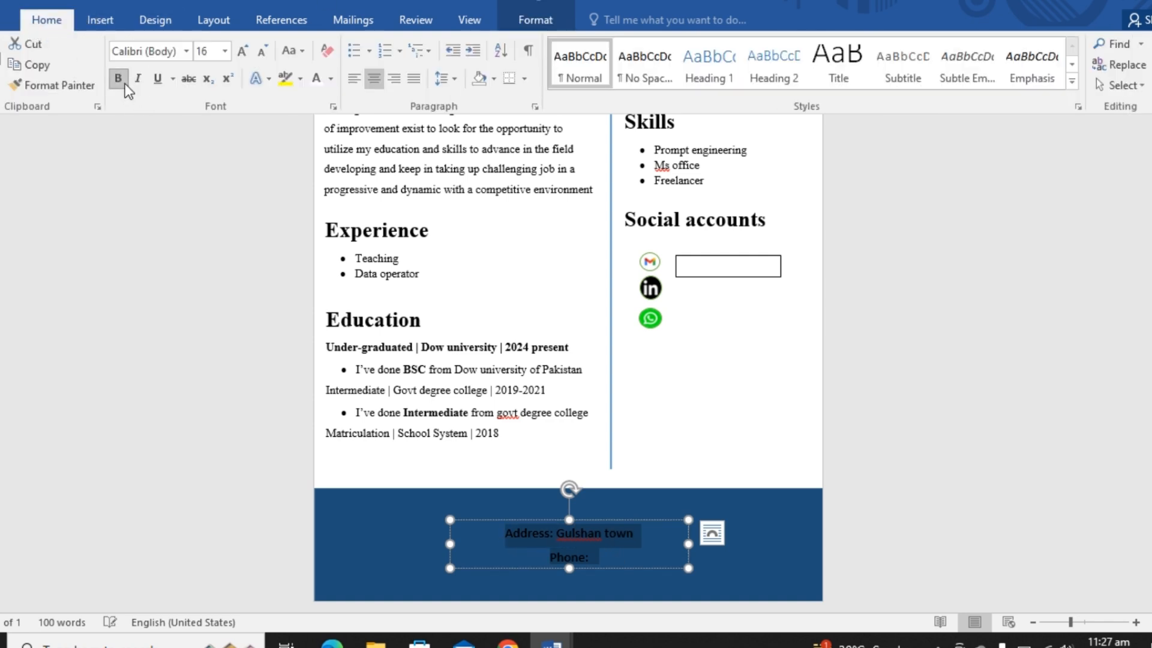
click(318, 81)
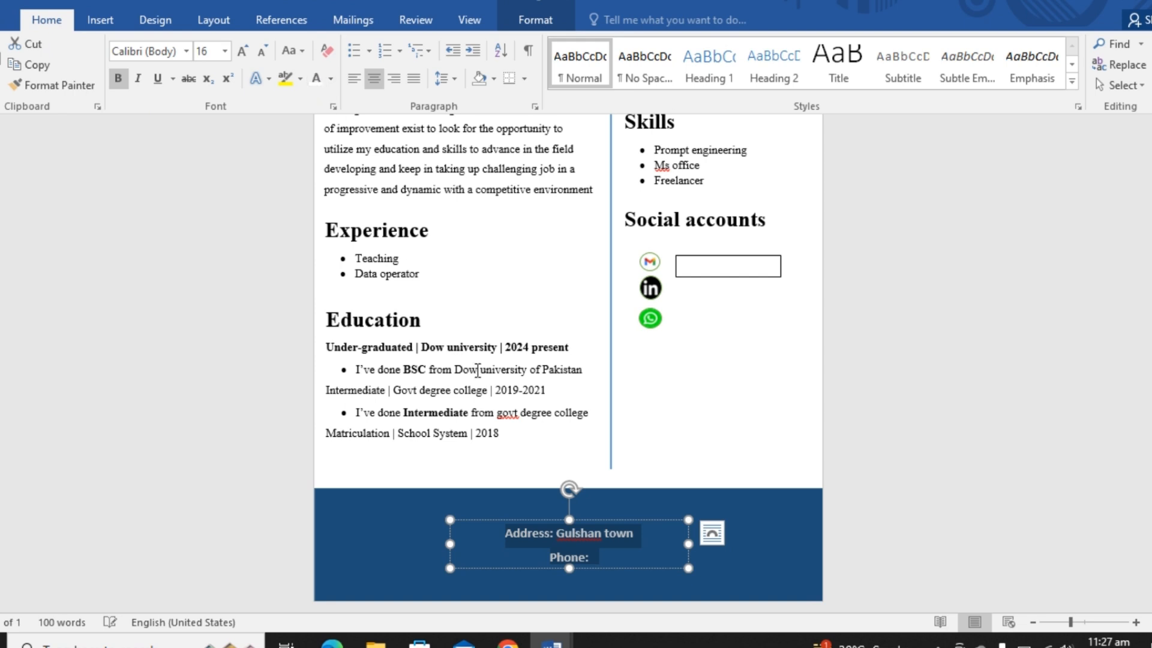
- Enlarge the address and phone text to 22 pt, and resize and raise its box to fit both lines within the bottom band
key(ctrl+shift+period)
key(ctrl+shift+period)
key(ctrl+shift+period)
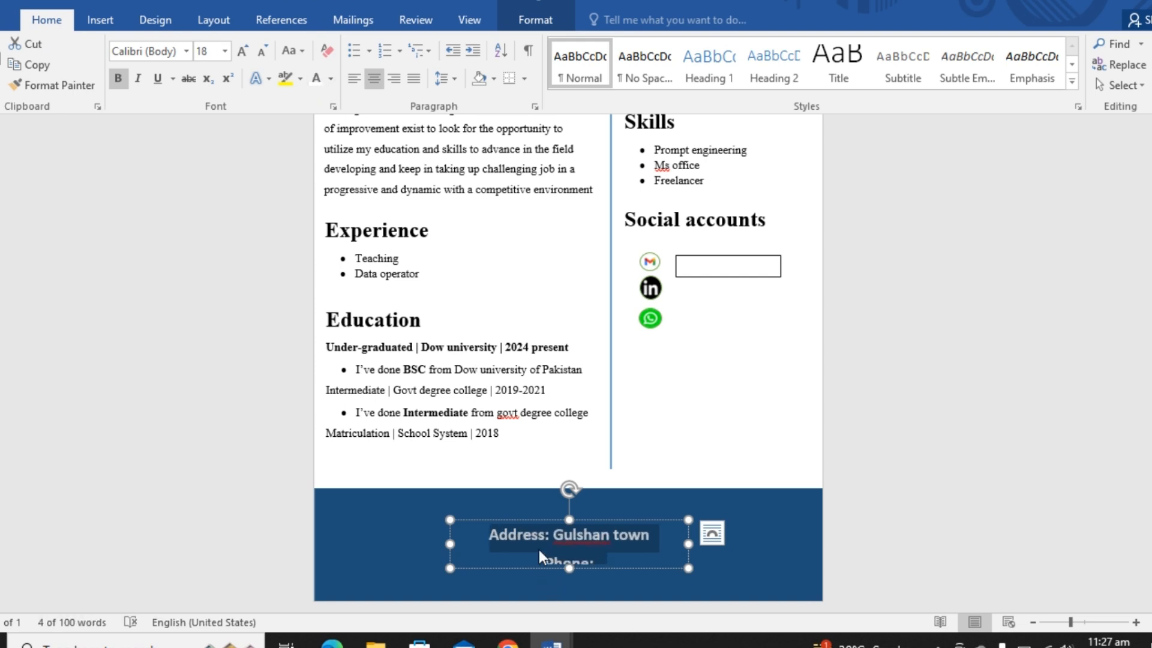
drag(580, 574, 580, 598)
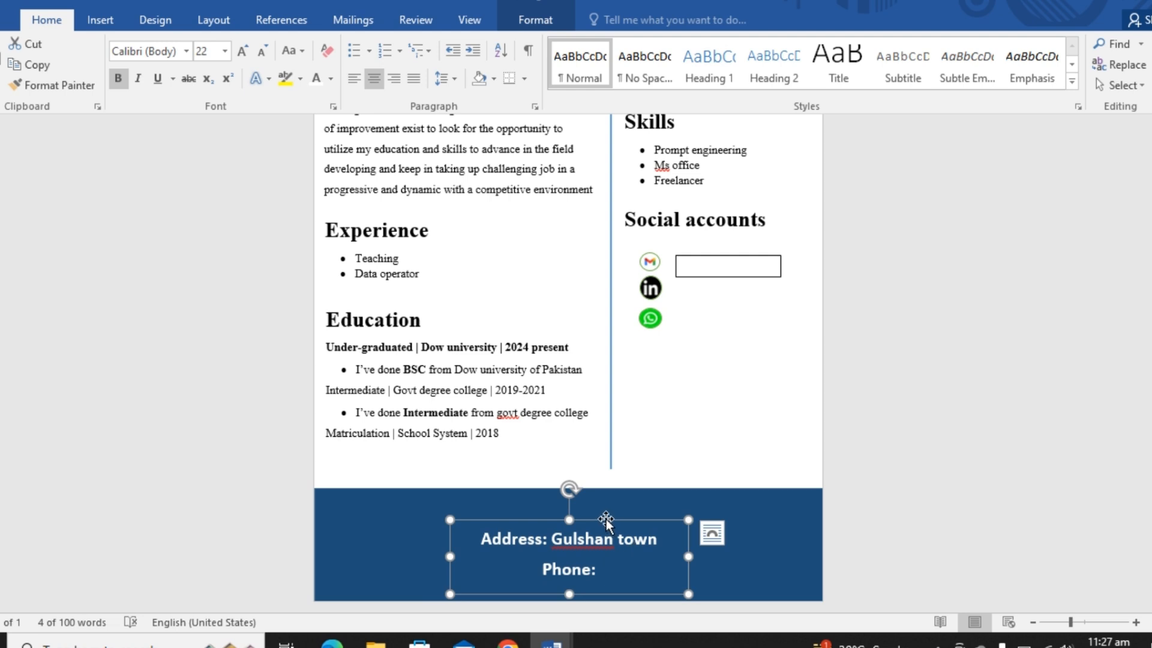
mouse_move(602, 520)
mouse_down()
mouse_move(651, 503)
mouse_move(613, 494)
mouse_move(597, 506)
mouse_up()
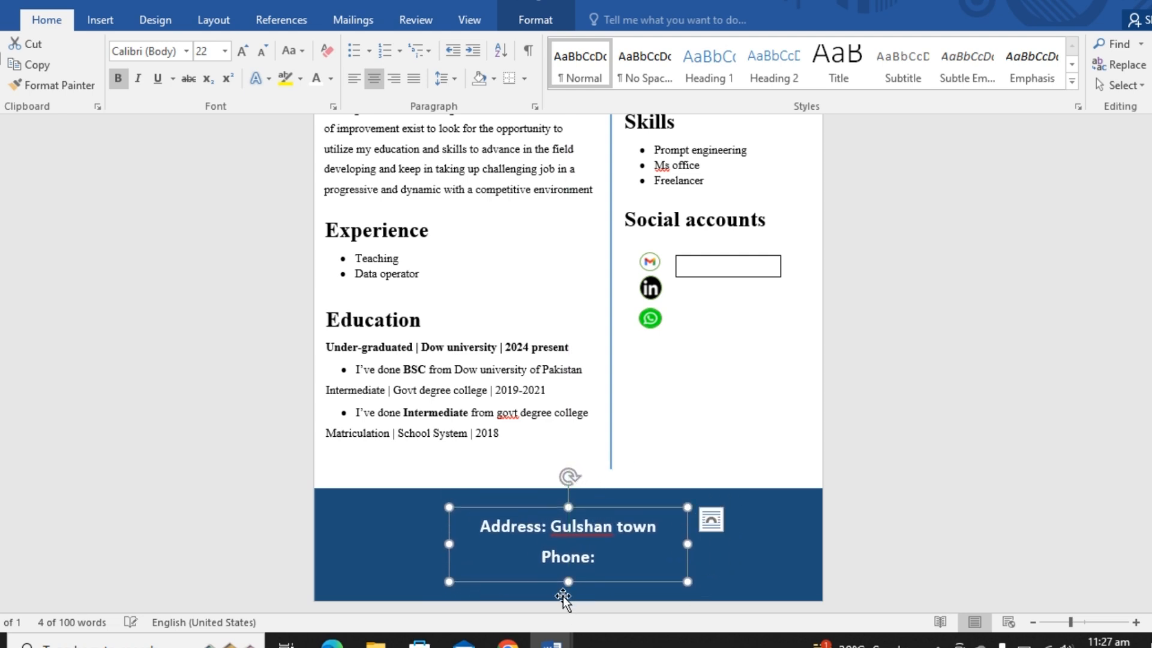
drag(571, 579, 570, 574)
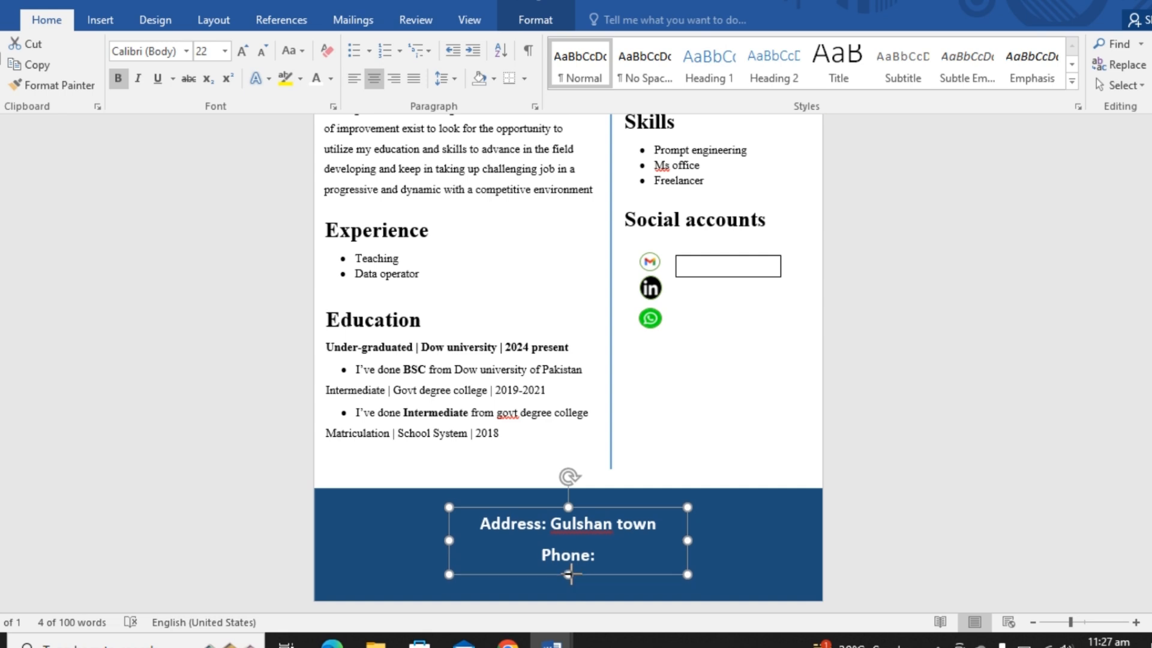
drag(687, 574, 677, 575)
- Reduce the address and phone text to 20 pt and centre its box horizontally in the bottom band
click(620, 546)
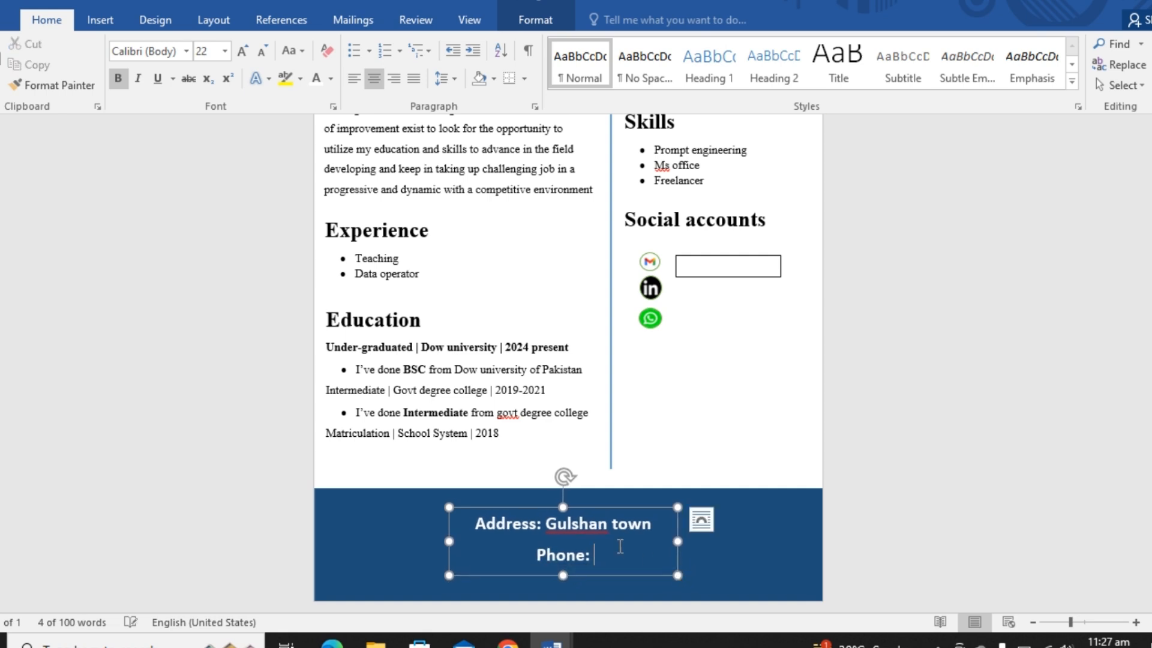
key(ctrl+a)
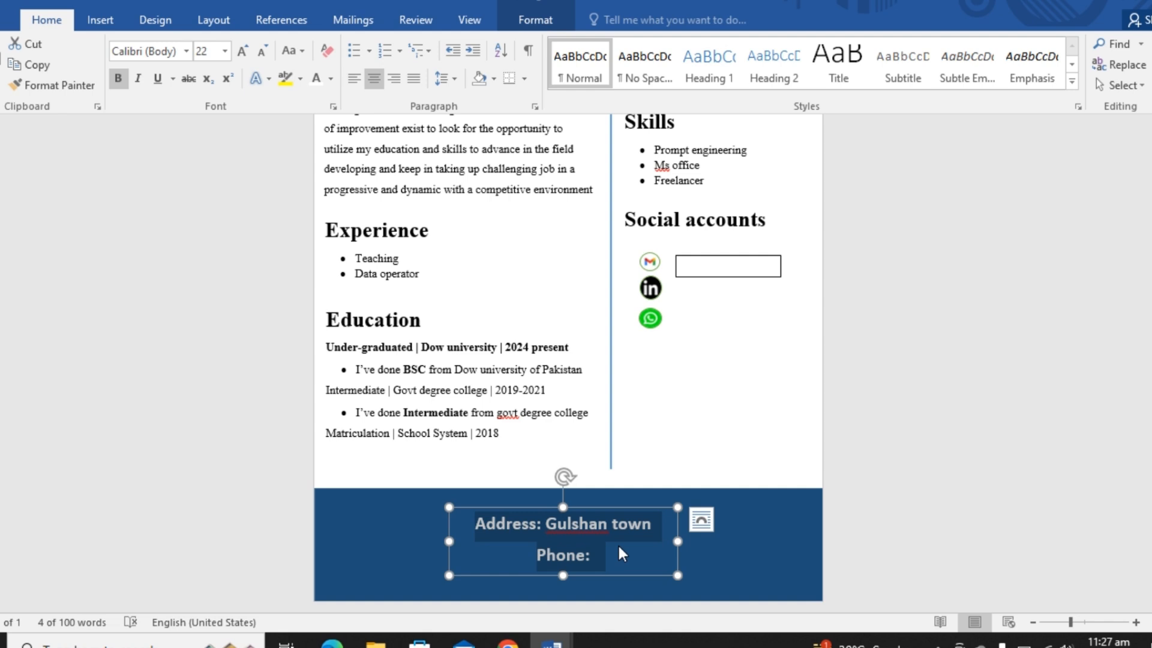
key(ctrl+shift+comma)
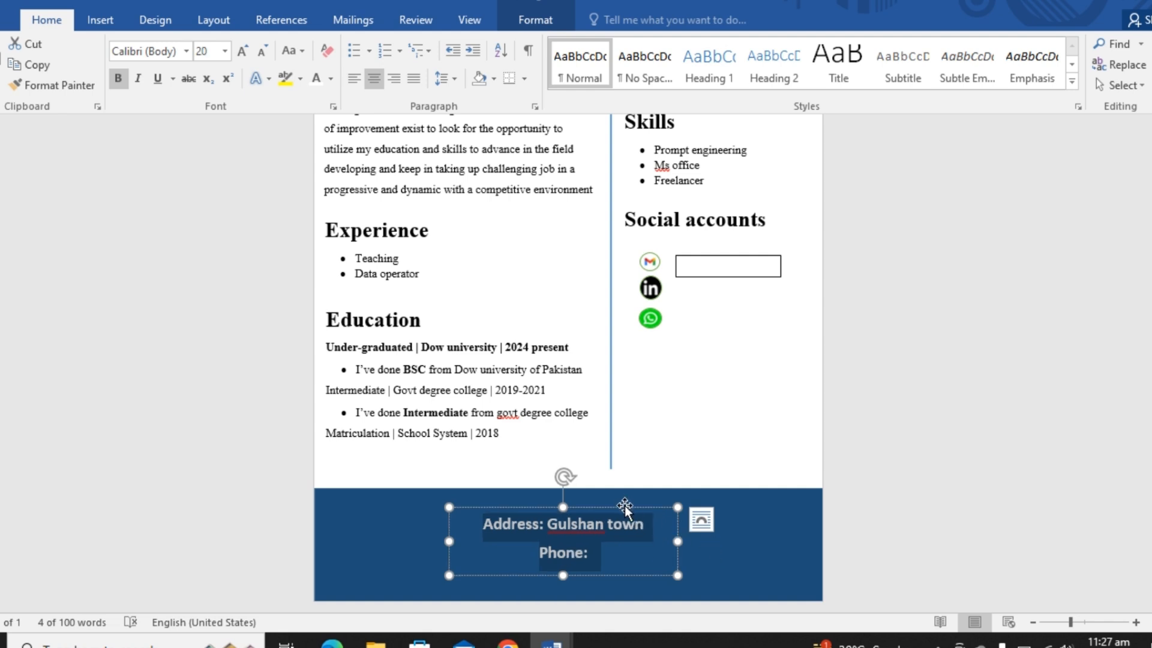
drag(625, 507, 646, 507)
click(733, 548)
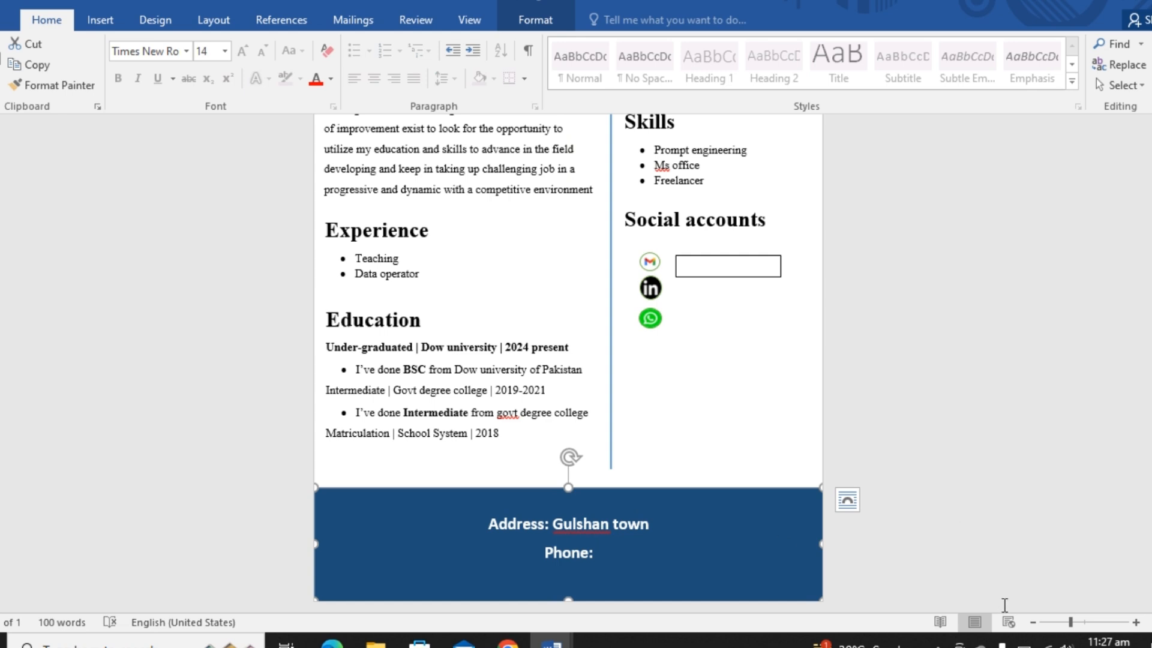
- Examine the overall layout of the CV page from the header band to the contact band
click(1035, 622)
click(1035, 622)
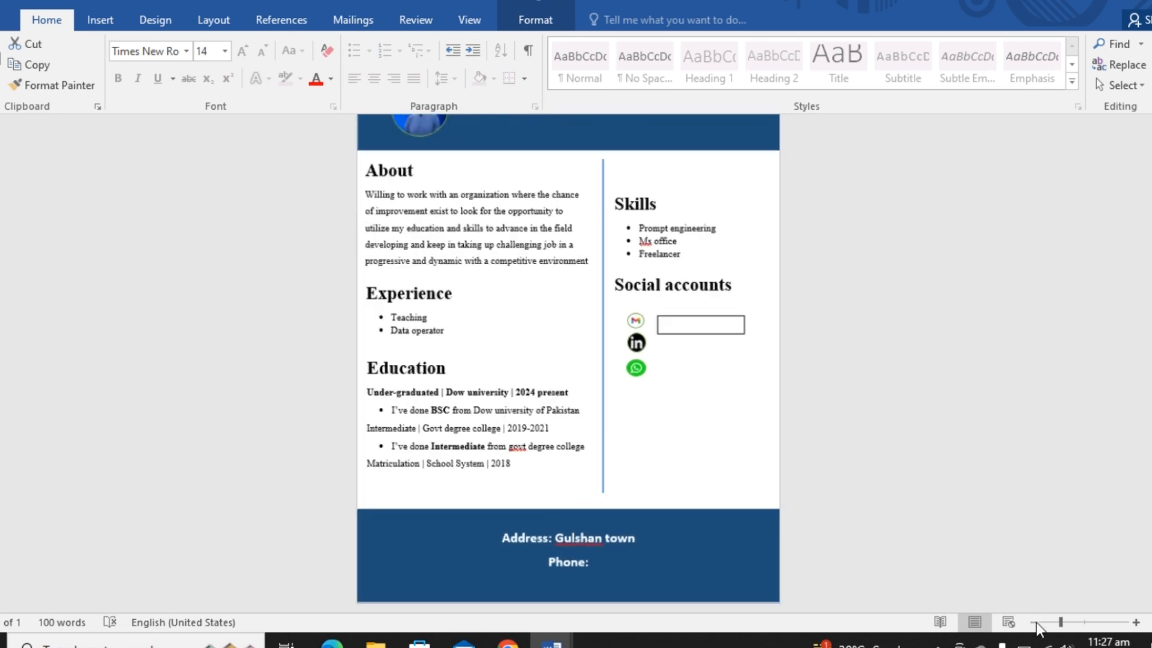
click(1035, 622)
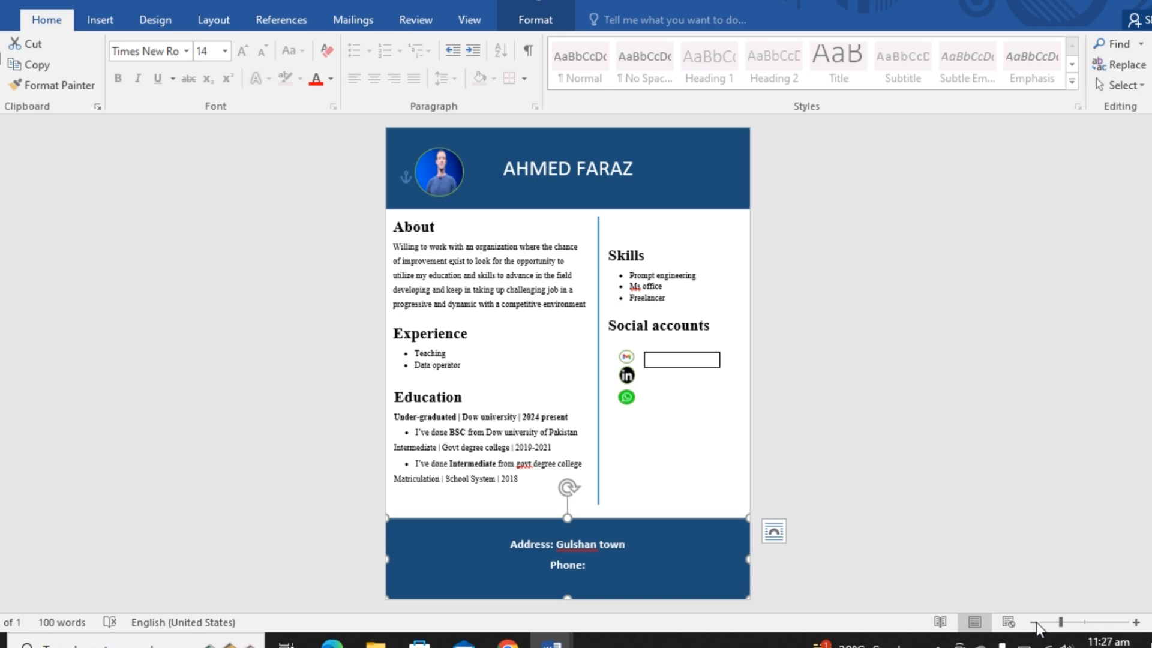
click(1135, 622)
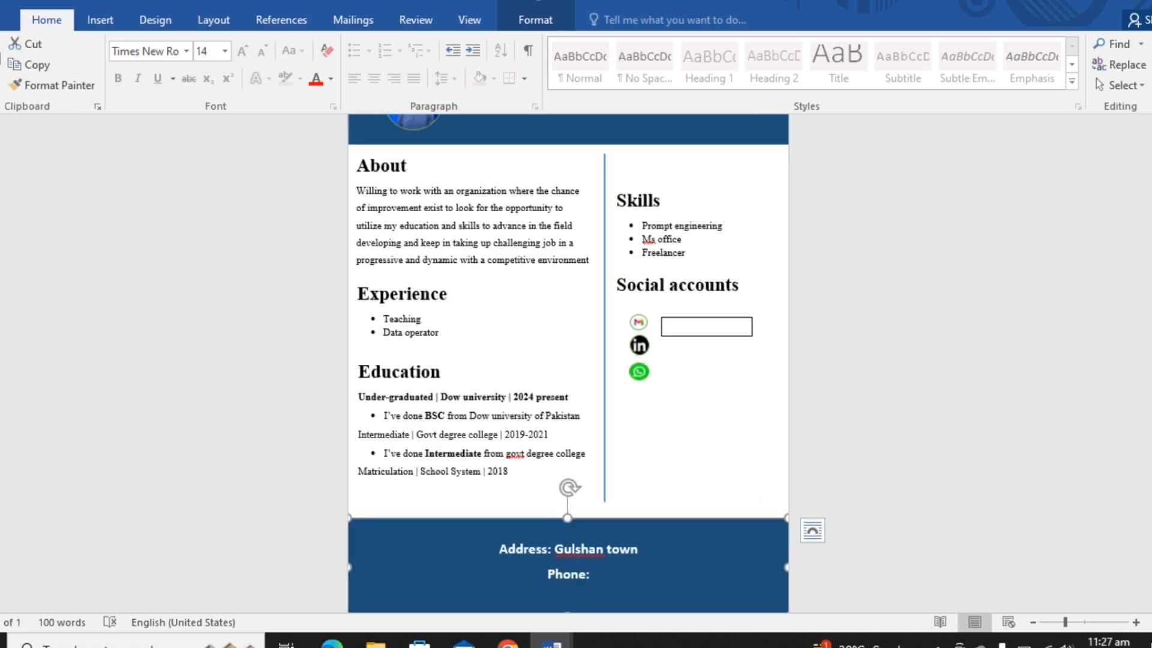
scroll(1138, 495, up, 1)
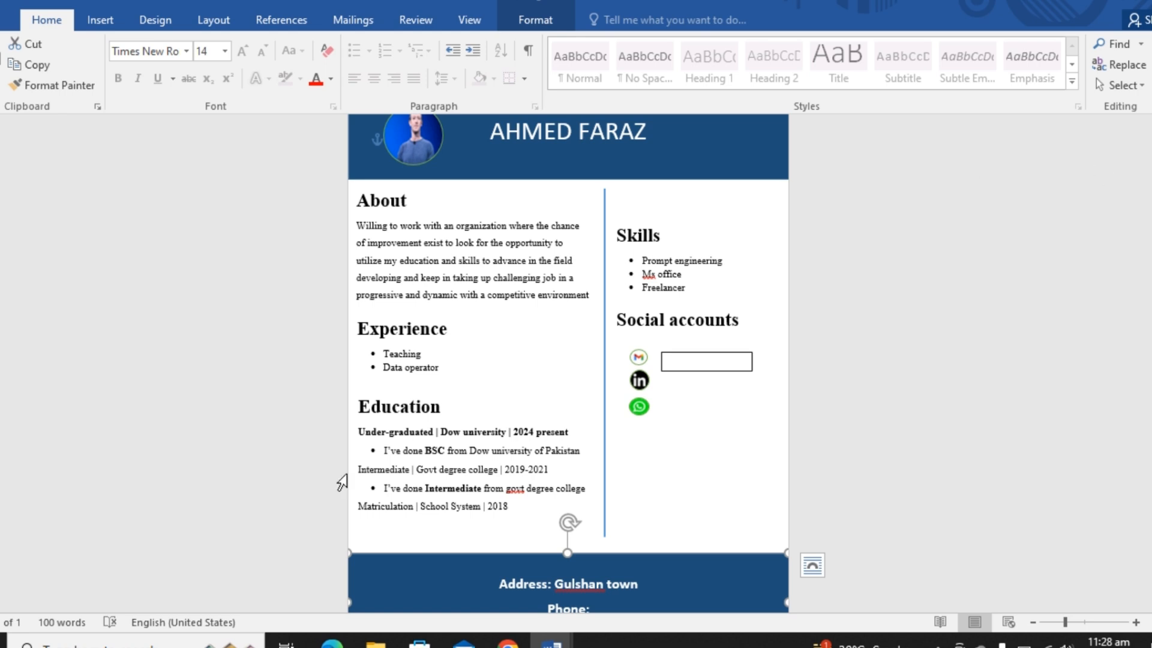
- Place the text cursor at the start of the Intermediate degree line in the Education section
click(359, 469)
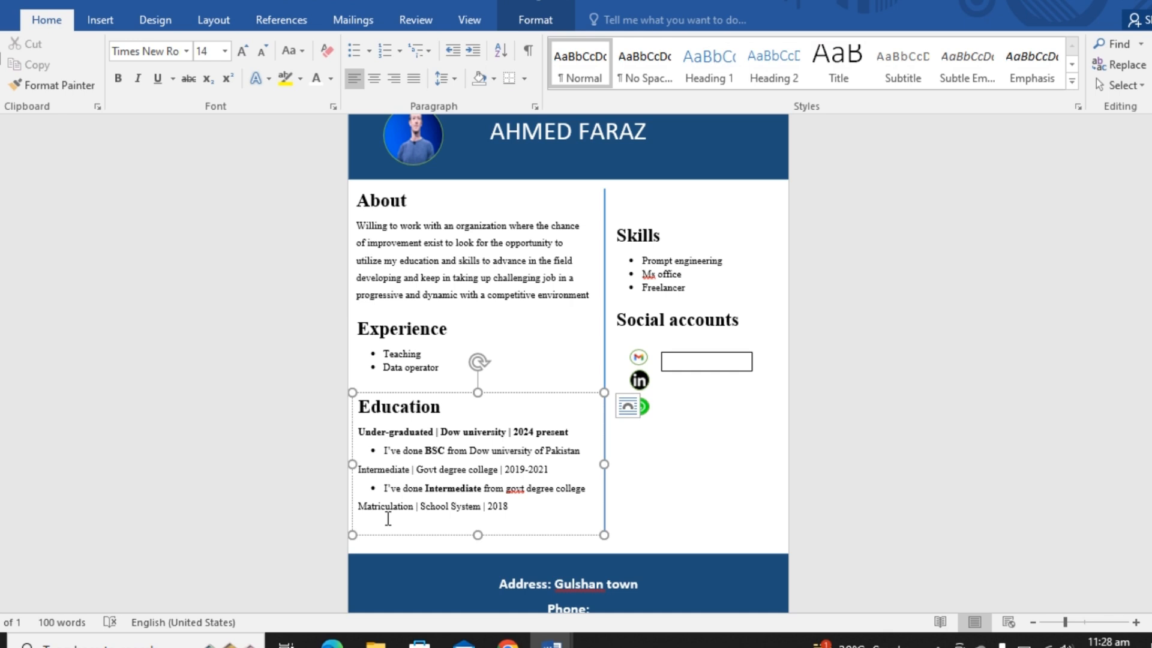